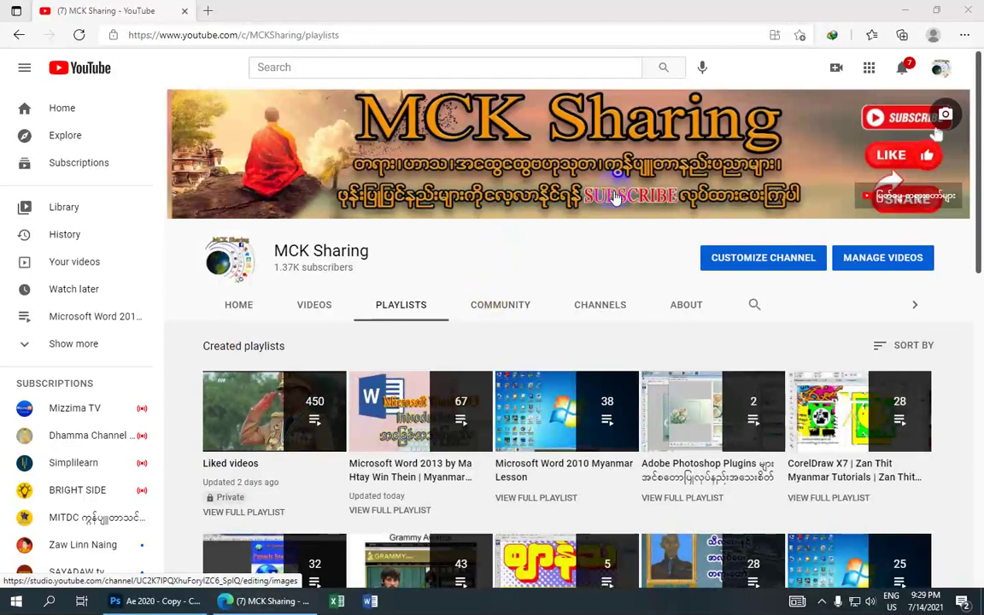
Minimize the YouTube browser window to reveal the Windows desktop.
left_click(904, 10)
Launch Word 2013 with a blank document and drag both side margins to the page edges.
double_click(487, 30)
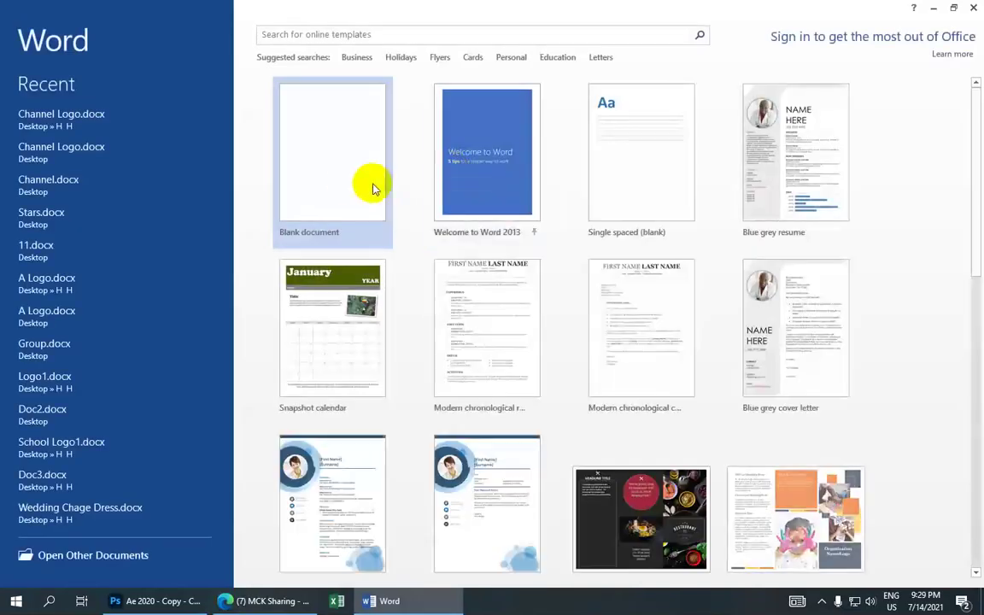
left_click(348, 182)
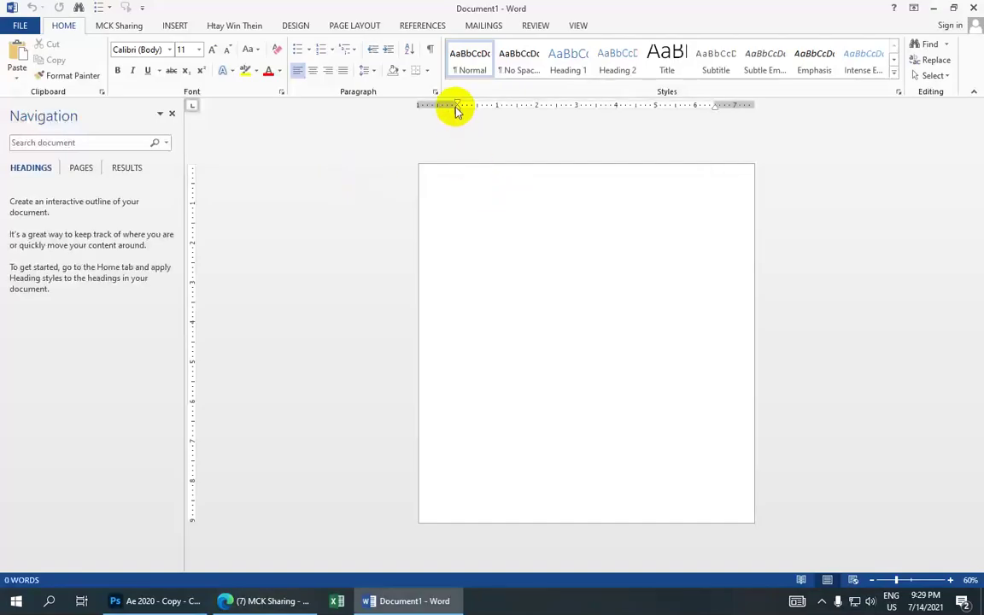
left_click_drag(457, 105, 408, 104)
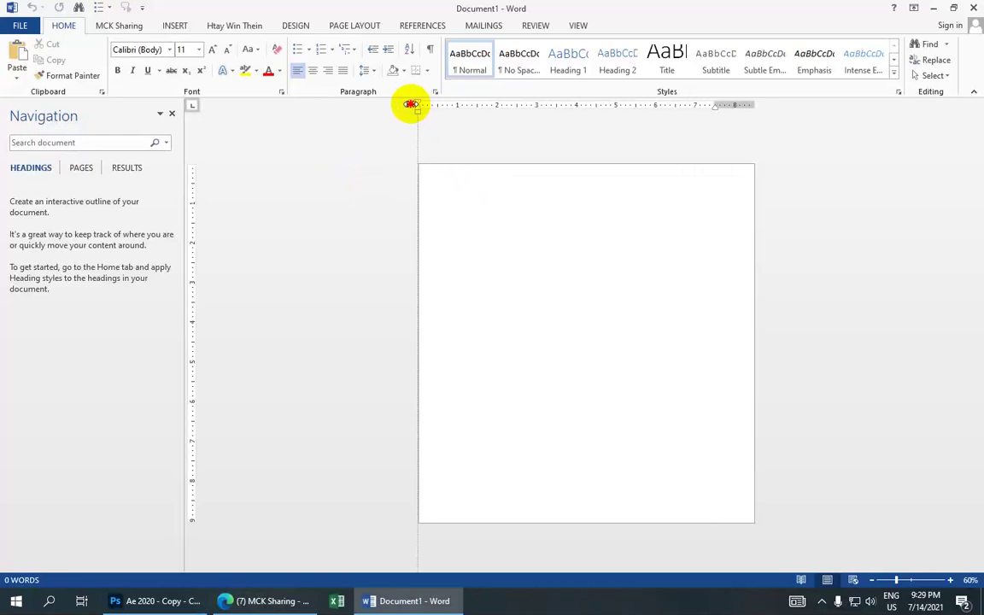
left_click_drag(715, 105, 752, 104)
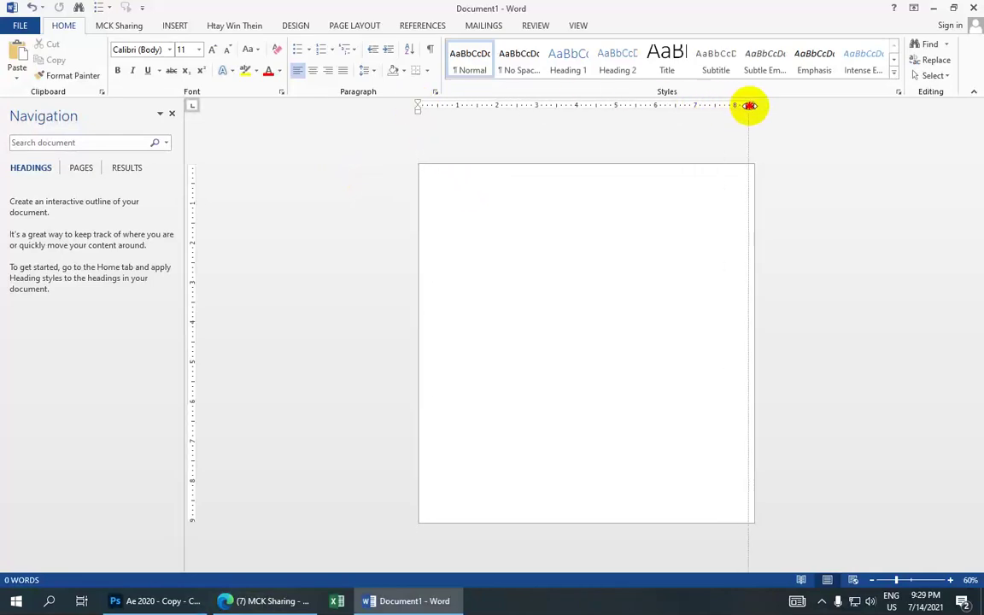
Draw a diamond about 2.53" by 2.05" near the top-left and zoom to 78%.
left_click(177, 26)
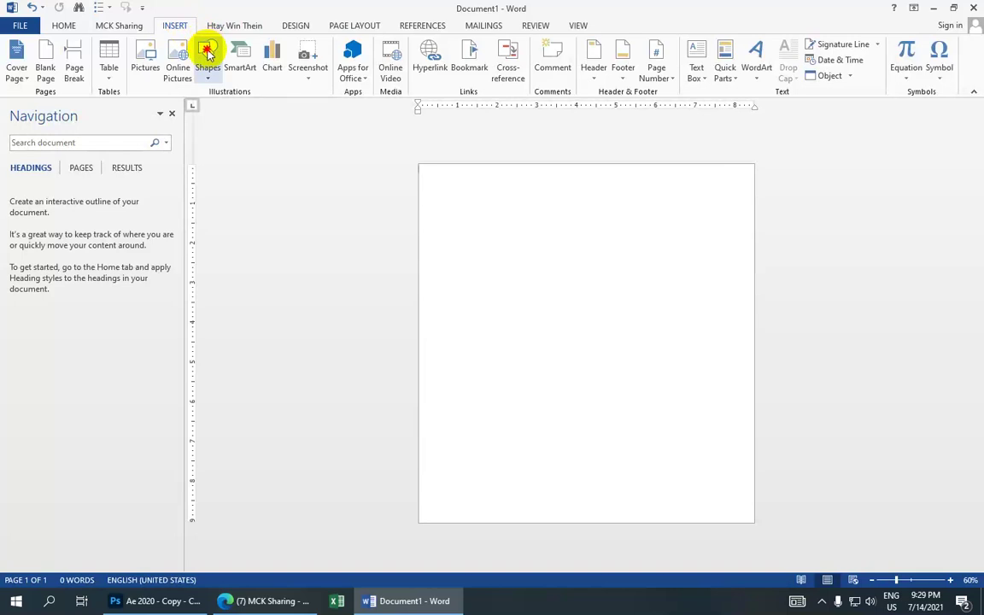
left_click(208, 53)
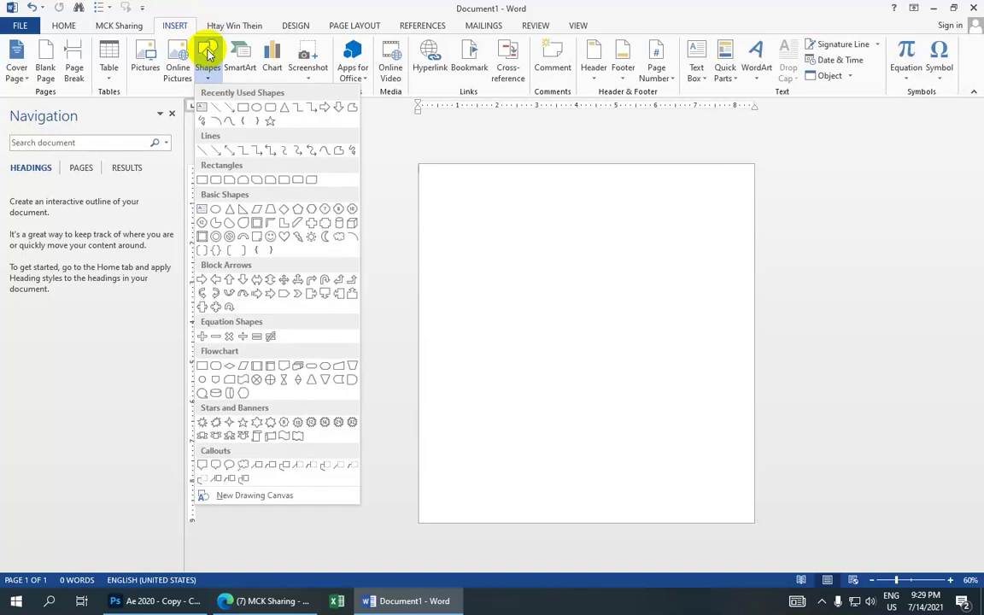
left_click(282, 214)
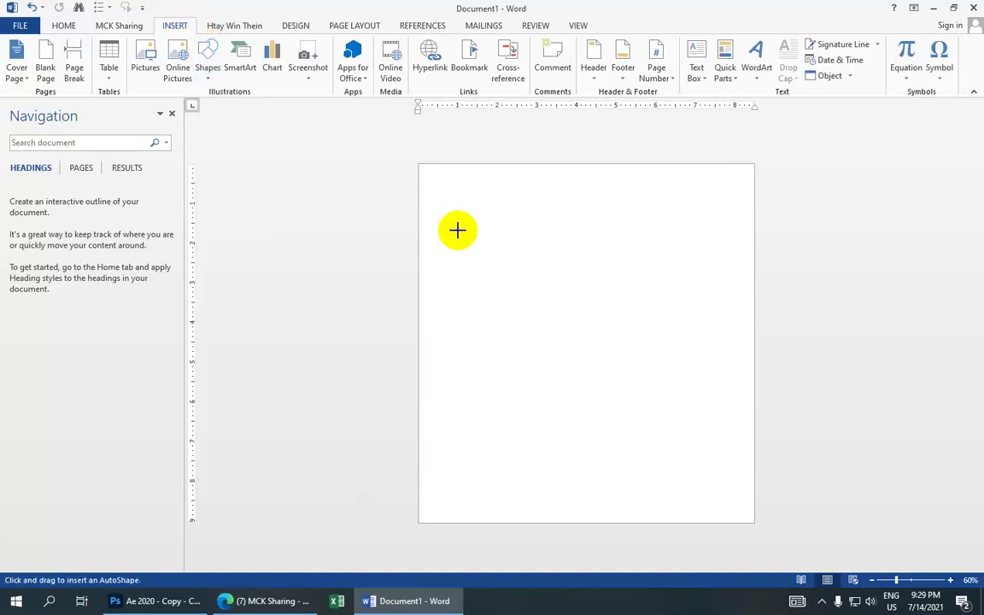
left_click(457, 229)
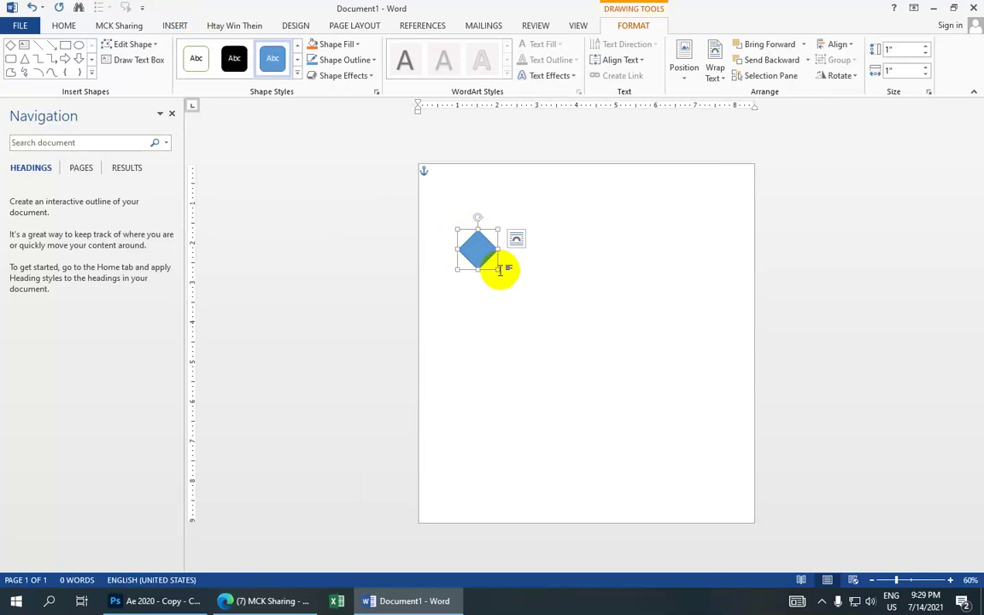
left_click_drag(498, 269, 548, 341)
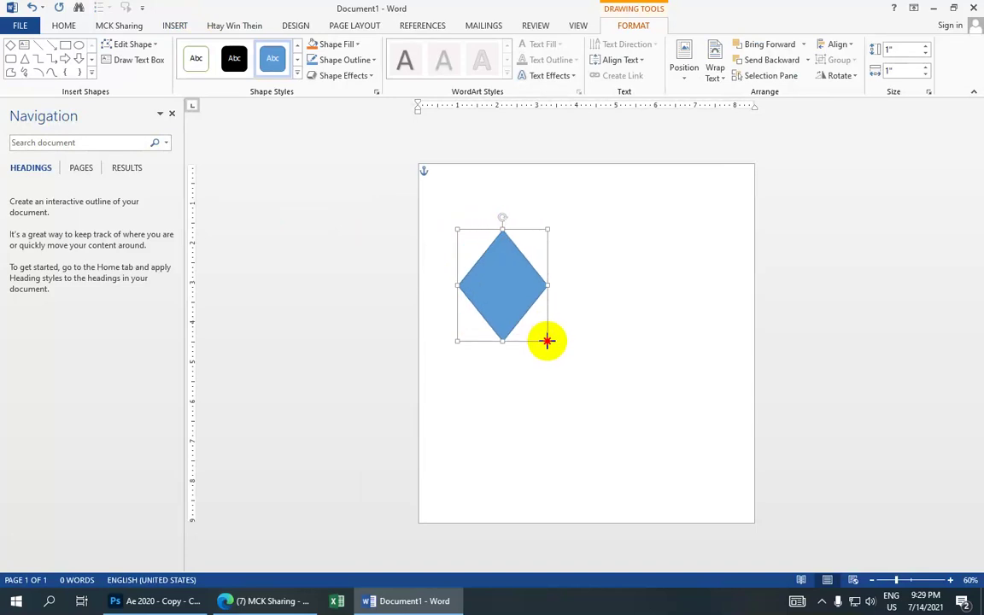
left_click_drag(547, 341, 540, 331)
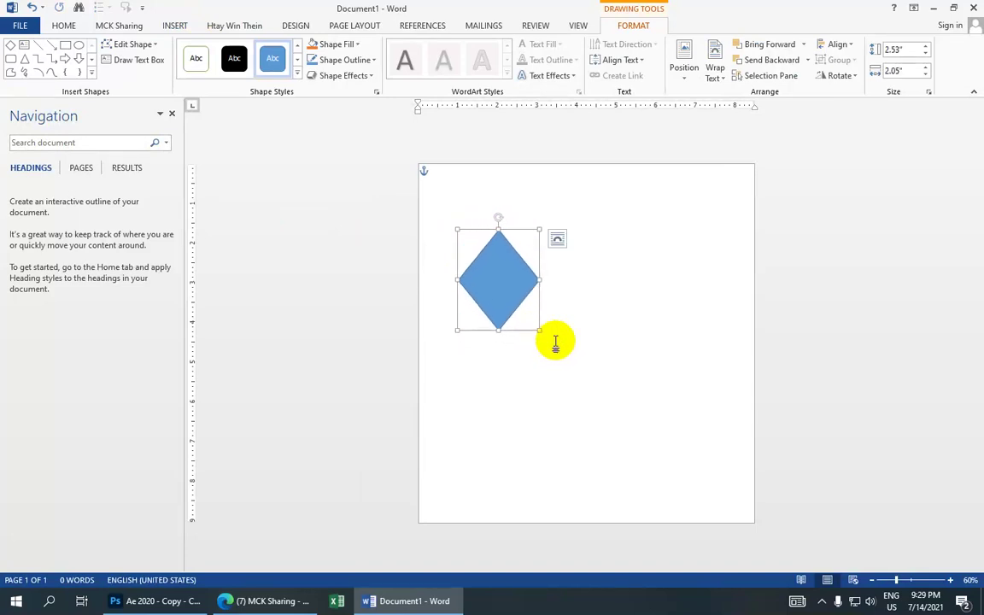
left_click_drag(897, 580, 905, 581)
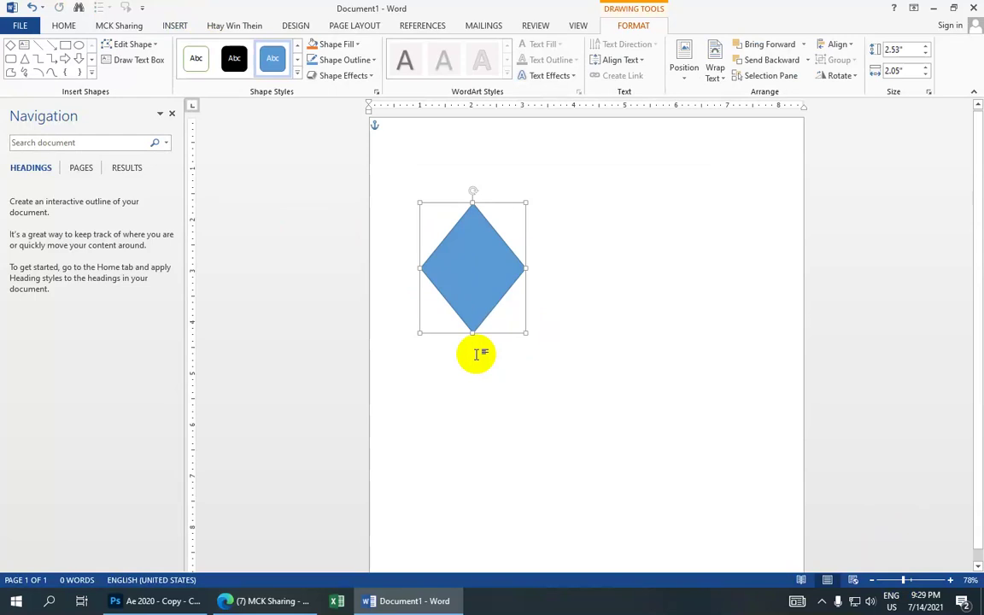
In Edit Points, delete the diamond's left point and curve its left edge outward.
right_click(474, 278)
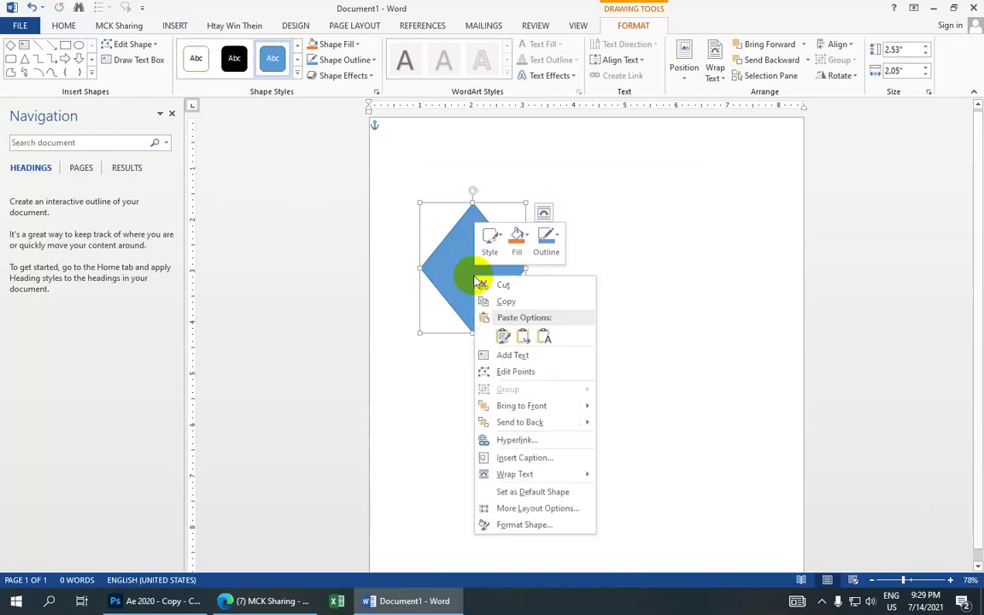
left_click(506, 373)
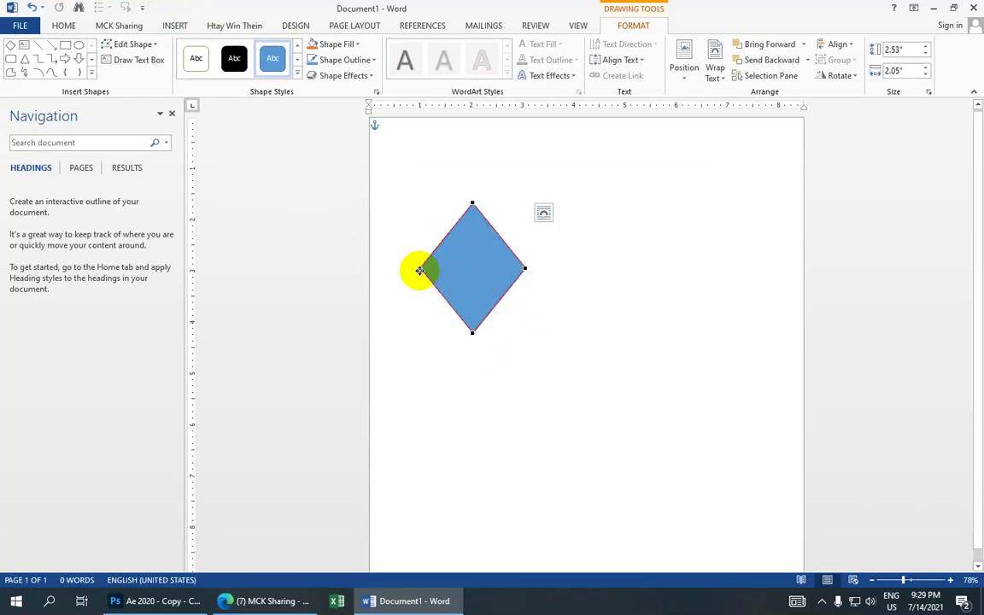
right_click(421, 269)
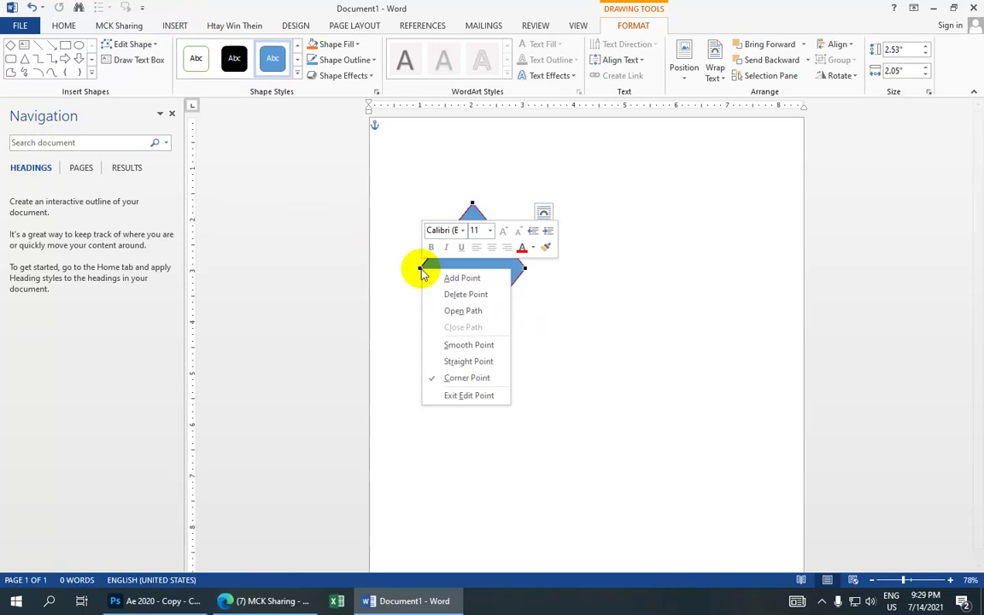
left_click(456, 295)
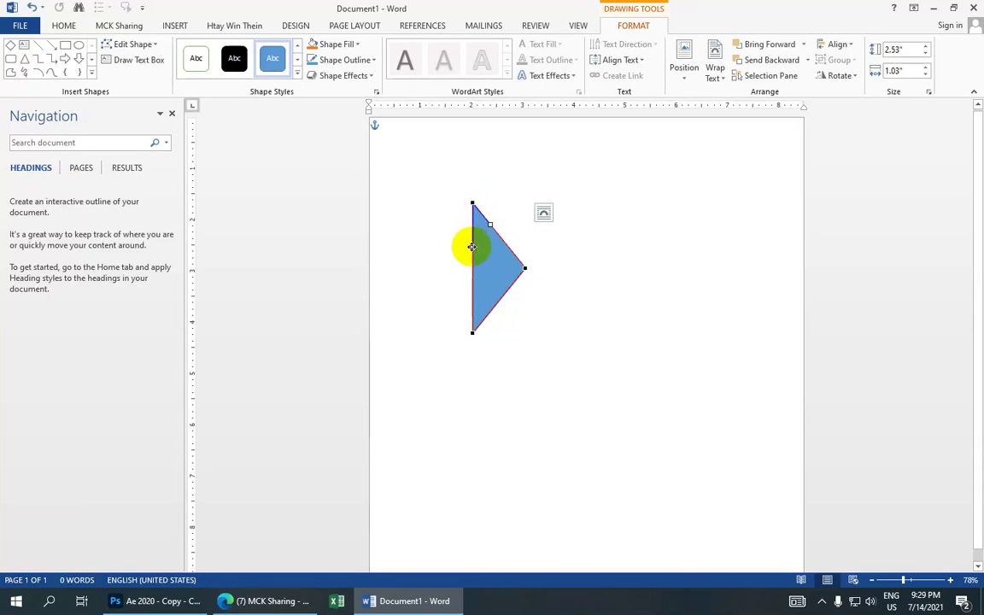
left_click_drag(473, 247, 403, 232)
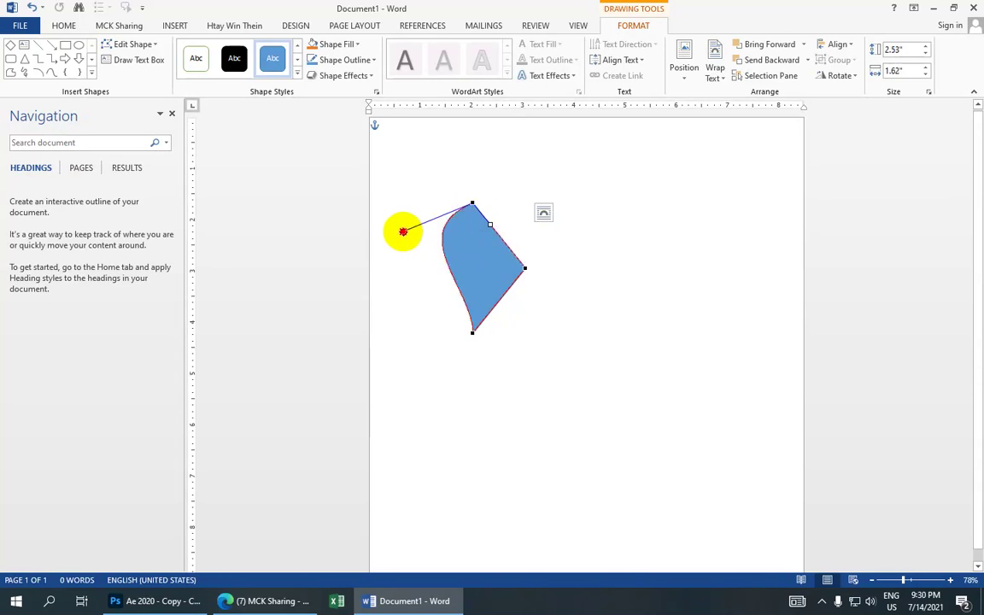
Delete the right point and adjust the top point's handles into a 2.53" by 1.44" teardrop.
right_click(524, 268)
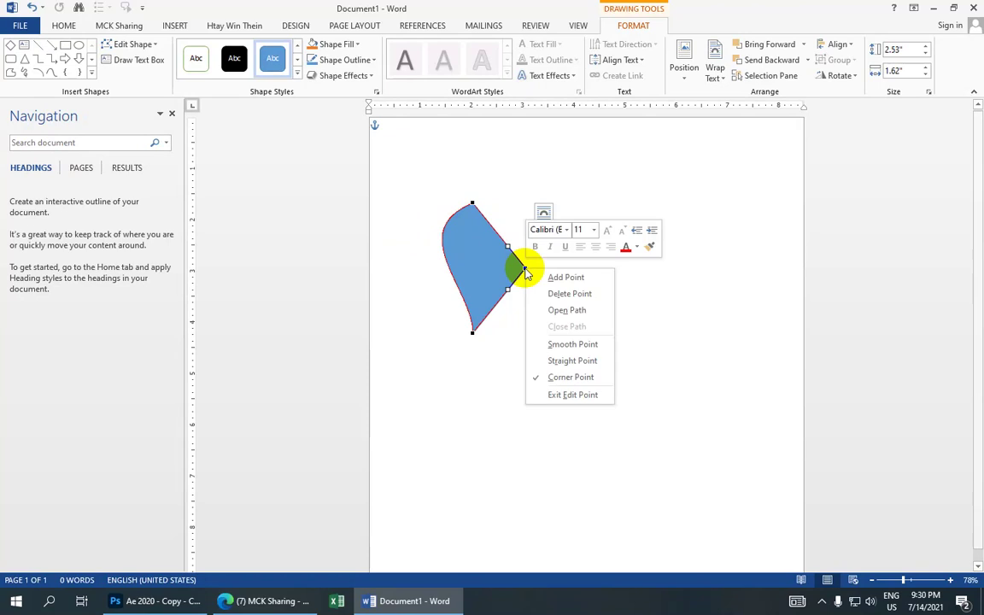
left_click(549, 294)
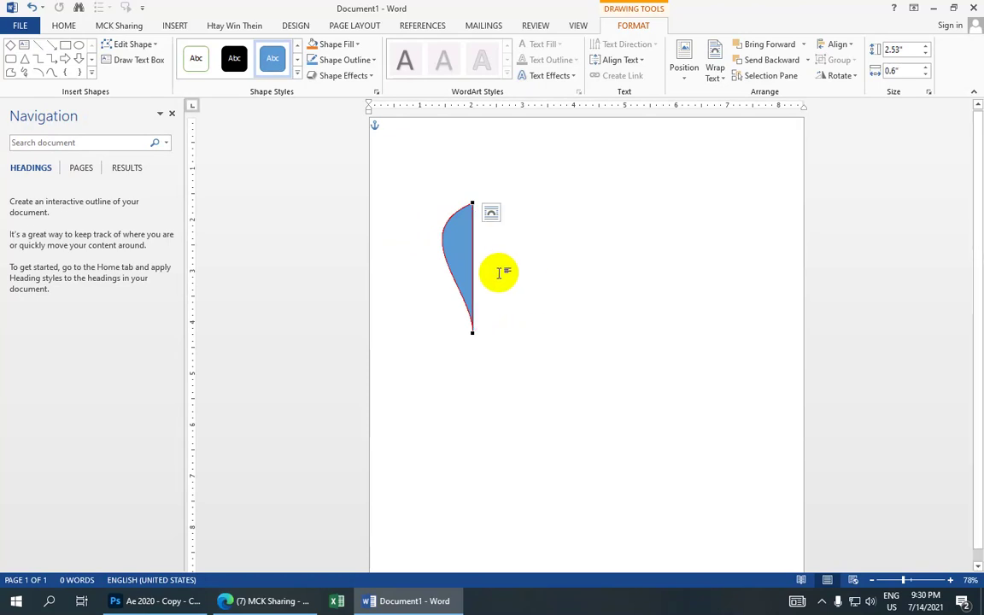
left_click(471, 206)
mouse_move(475, 247)
left_mouse_down()
mouse_move(523, 262)
mouse_move(554, 231)
left_mouse_up()
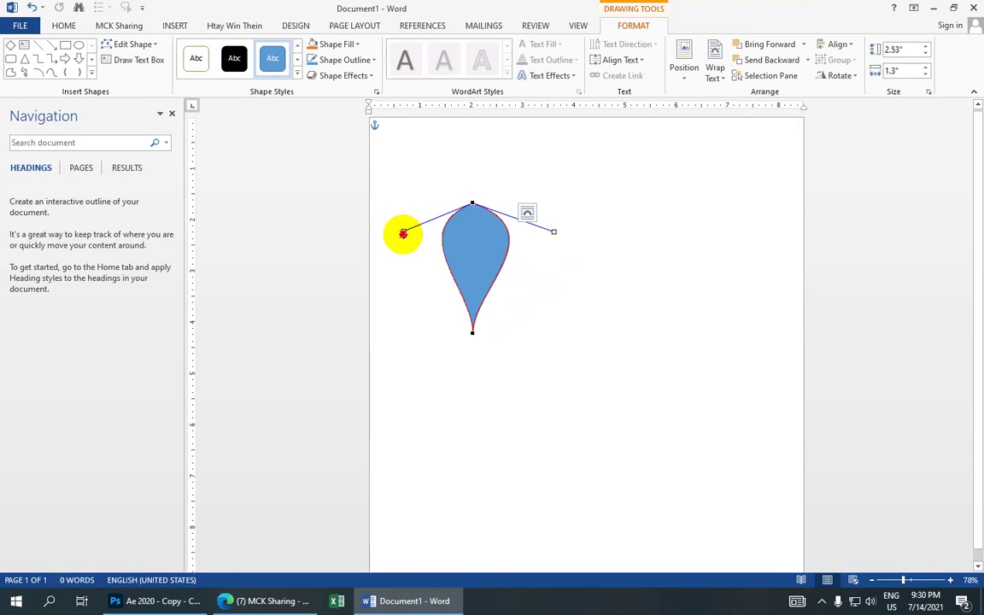
left_click_drag(403, 233, 392, 231)
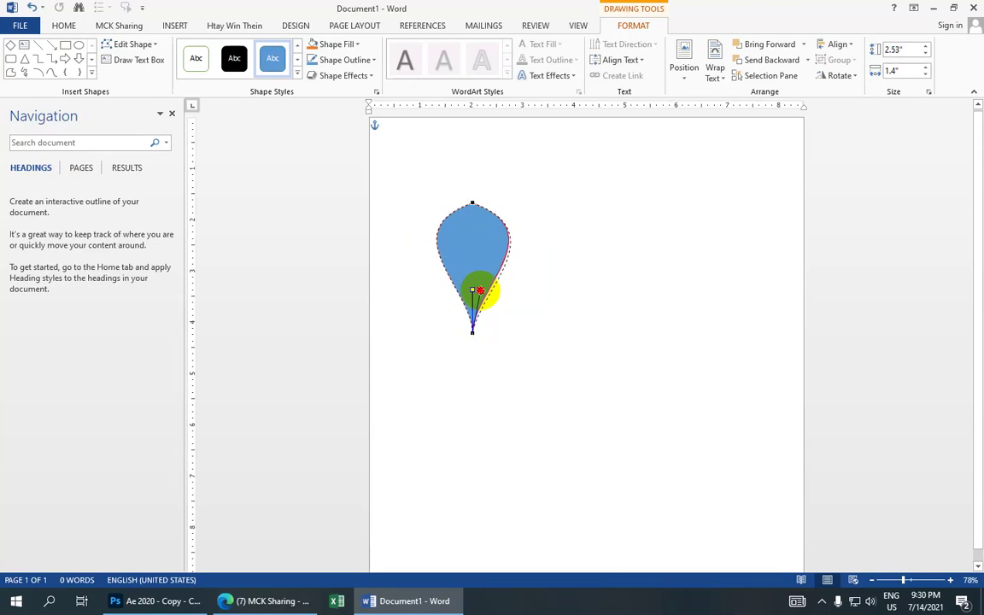
mouse_move(472, 291)
left_mouse_down()
mouse_move(490, 290)
mouse_move(482, 283)
left_mouse_up()
left_click(450, 285)
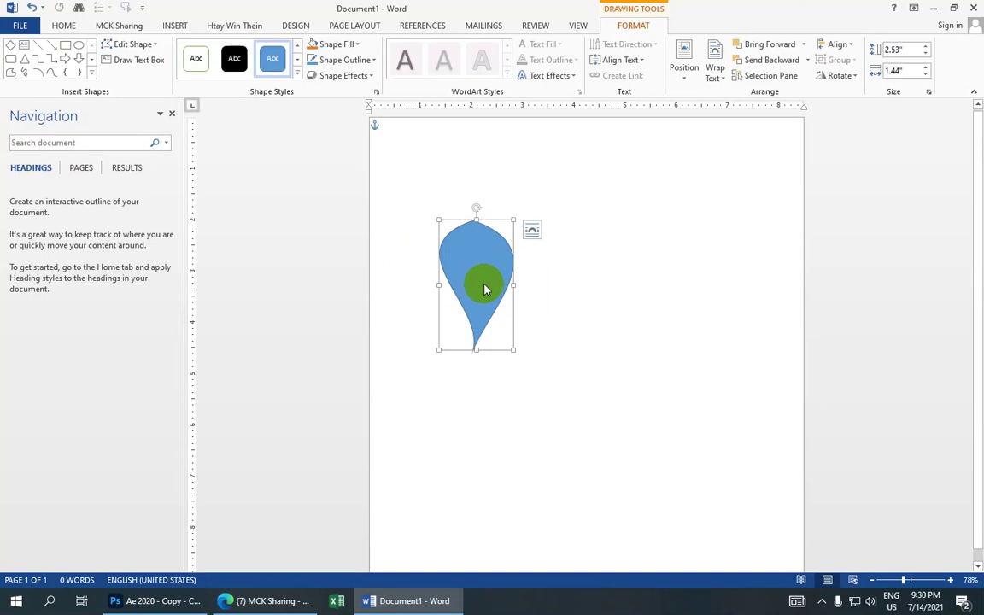
Re-edit the teardrop's top curve to smooth it, then move the shape higher.
right_click(477, 283)
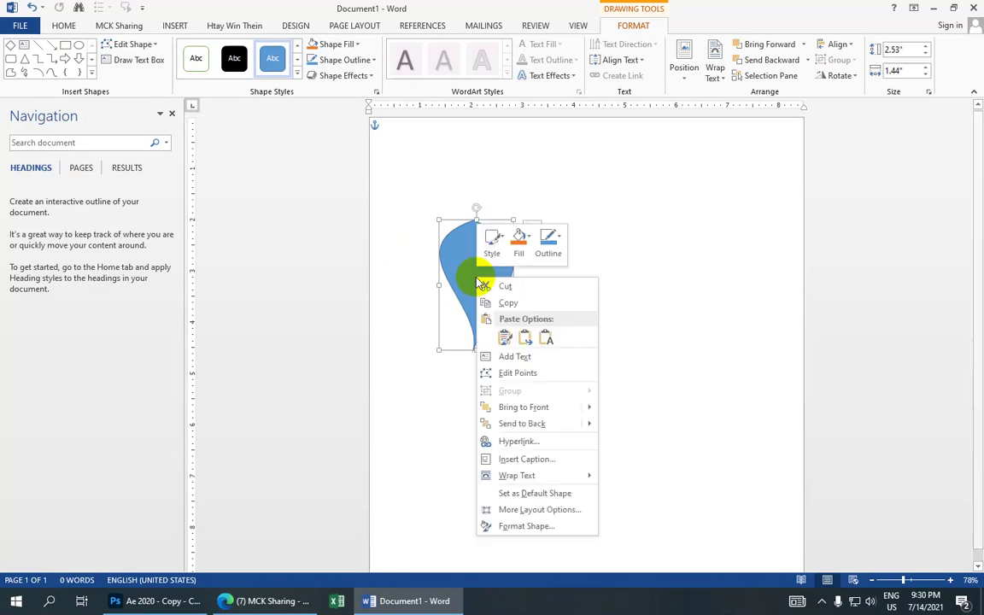
left_click(503, 370)
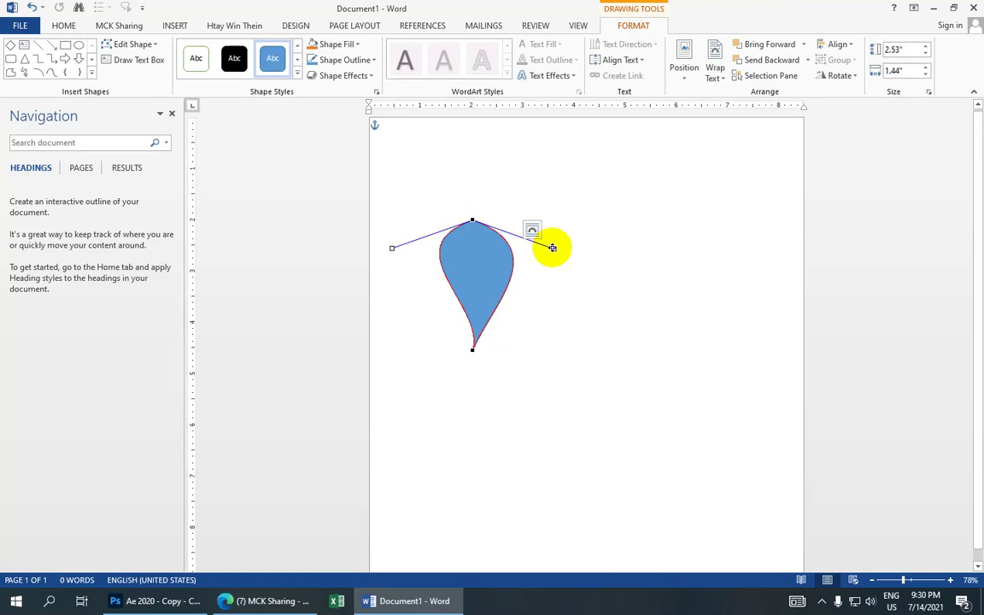
mouse_move(554, 248)
left_mouse_down()
mouse_move(553, 233)
mouse_move(548, 239)
left_mouse_up()
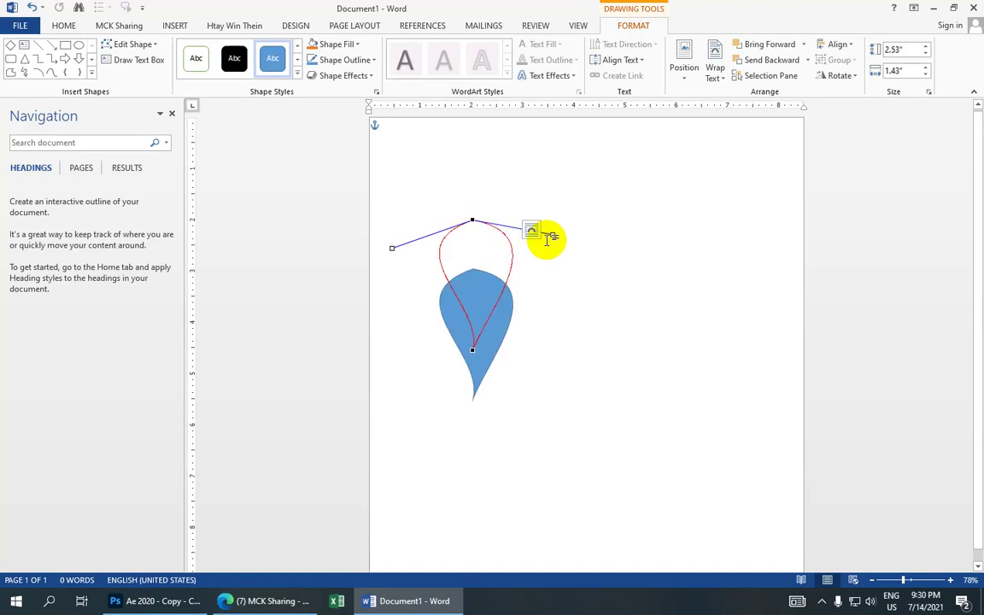
left_click(481, 293)
mouse_move(480, 320)
left_mouse_down()
mouse_move(474, 282)
mouse_move(488, 267)
left_mouse_up()
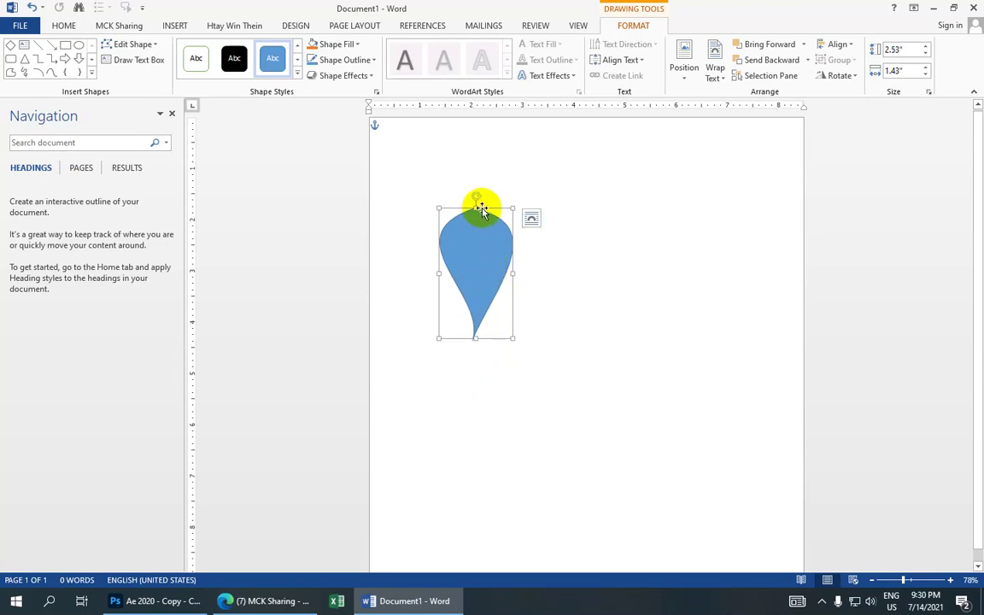
Rotate the teardrop so its point faces up and place a copy to its left.
left_click_drag(477, 196, 437, 194)
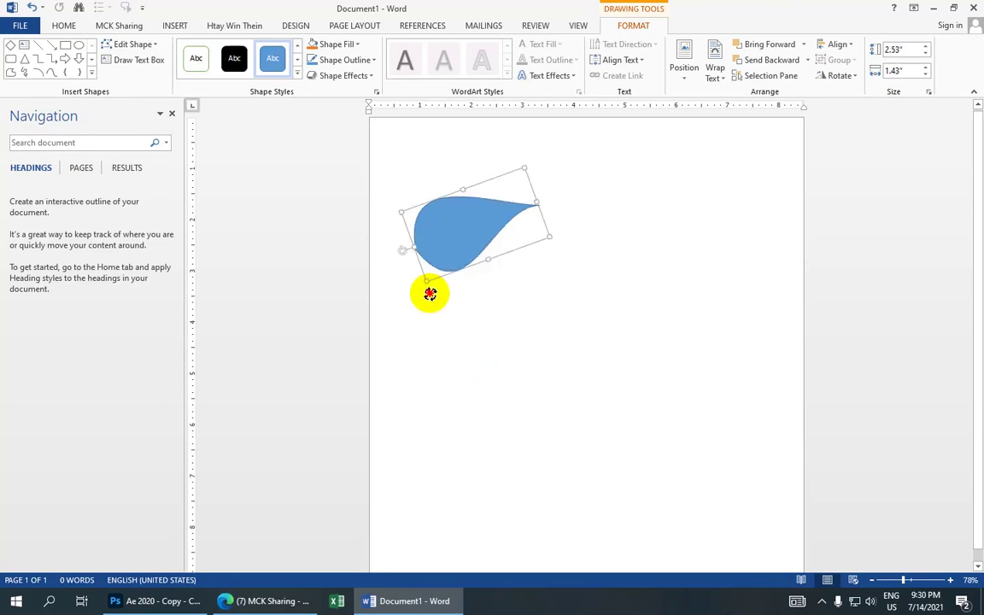
left_click_drag(437, 194, 477, 312)
left_click_drag(468, 256, 508, 332)
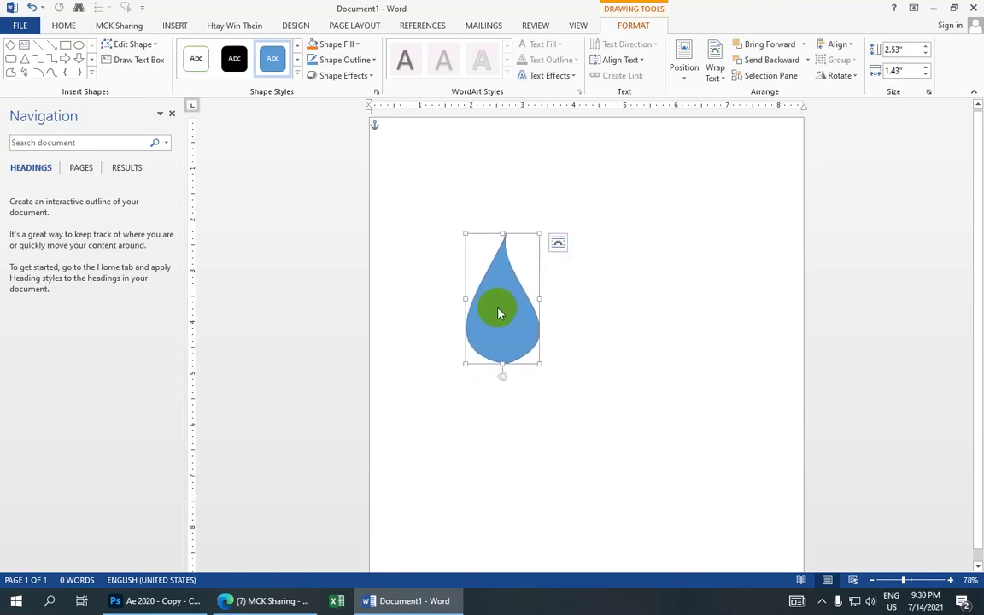
left_click_drag(508, 326, 435, 312)
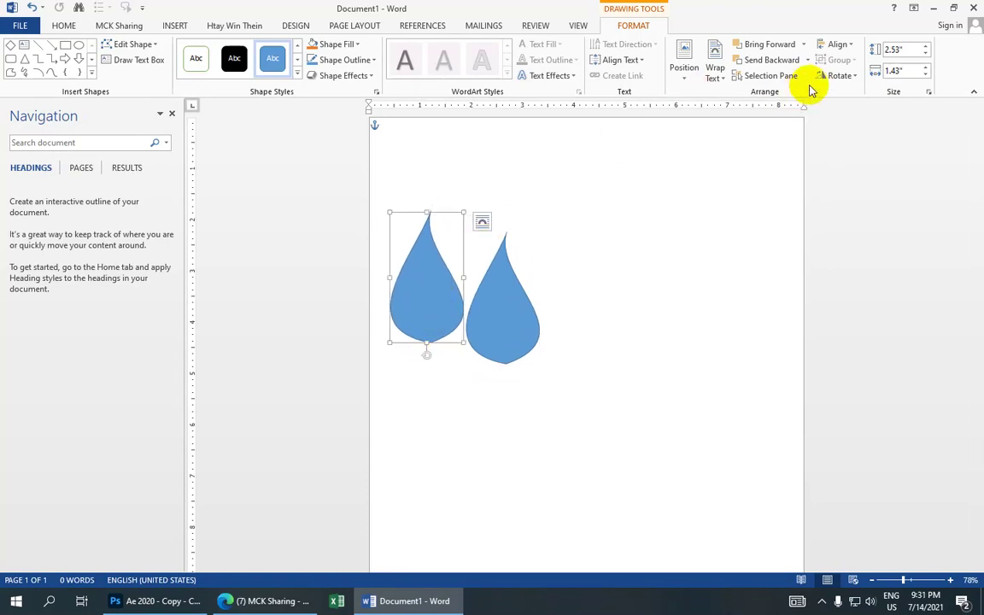
Flip the left teardrop horizontally and line the two drops up side by side.
left_click(839, 77)
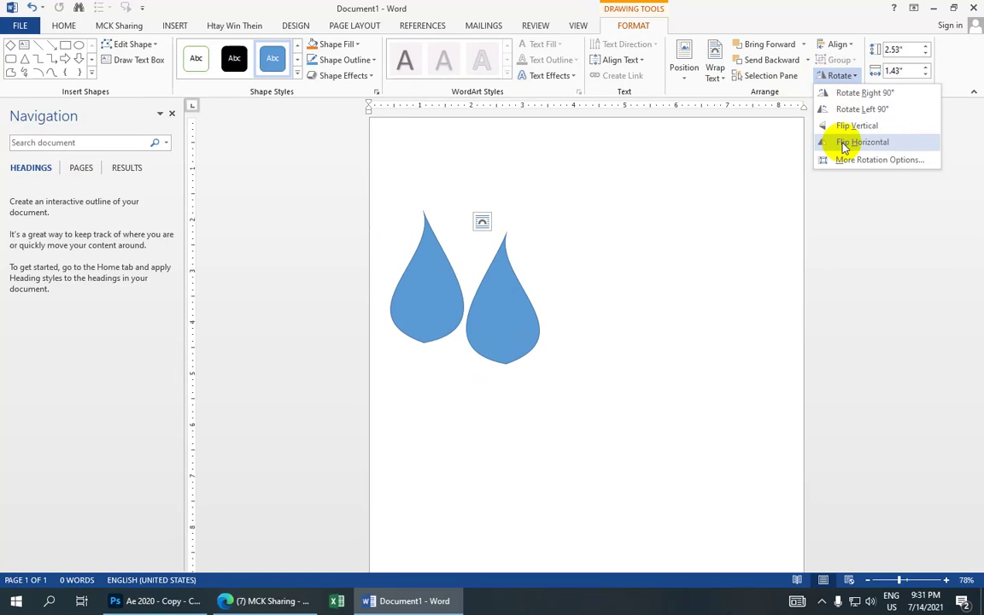
left_click(843, 143)
mouse_move(512, 318)
left_mouse_down()
mouse_move(539, 323)
mouse_move(528, 297)
left_mouse_up()
left_click(442, 306)
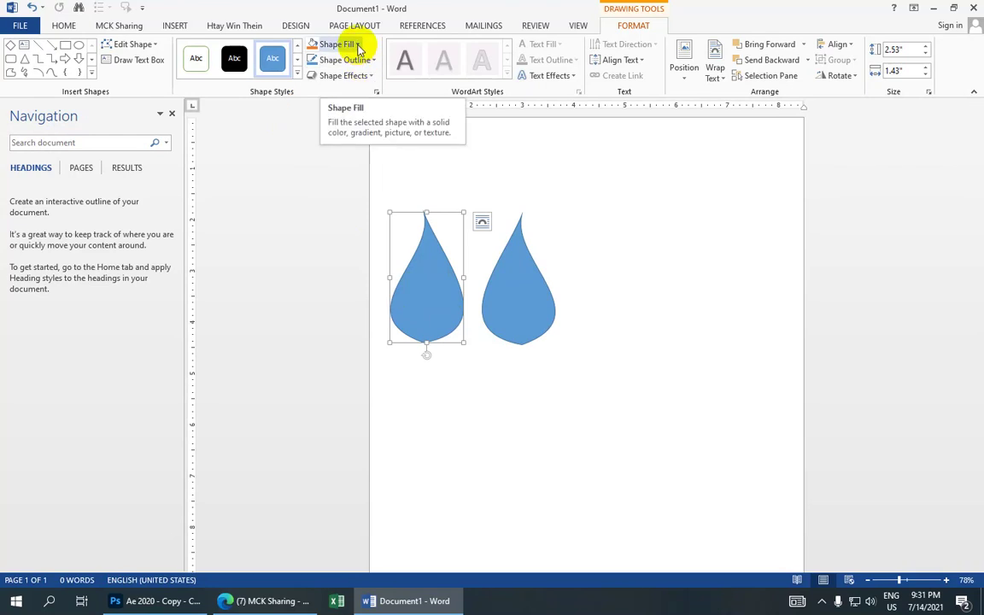
Give the left drop a green fill and a green outline.
left_click(358, 46)
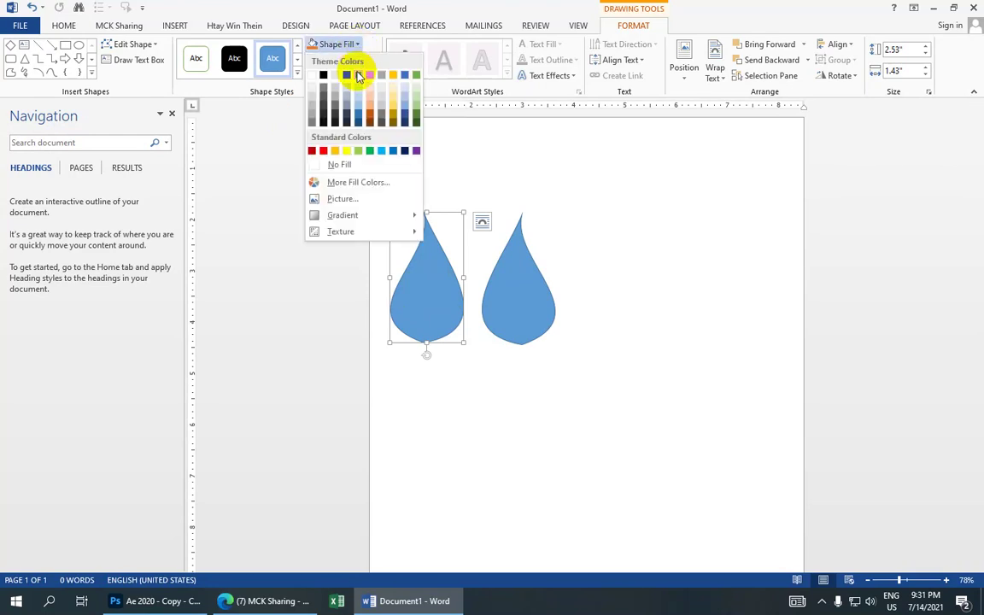
left_click(370, 152)
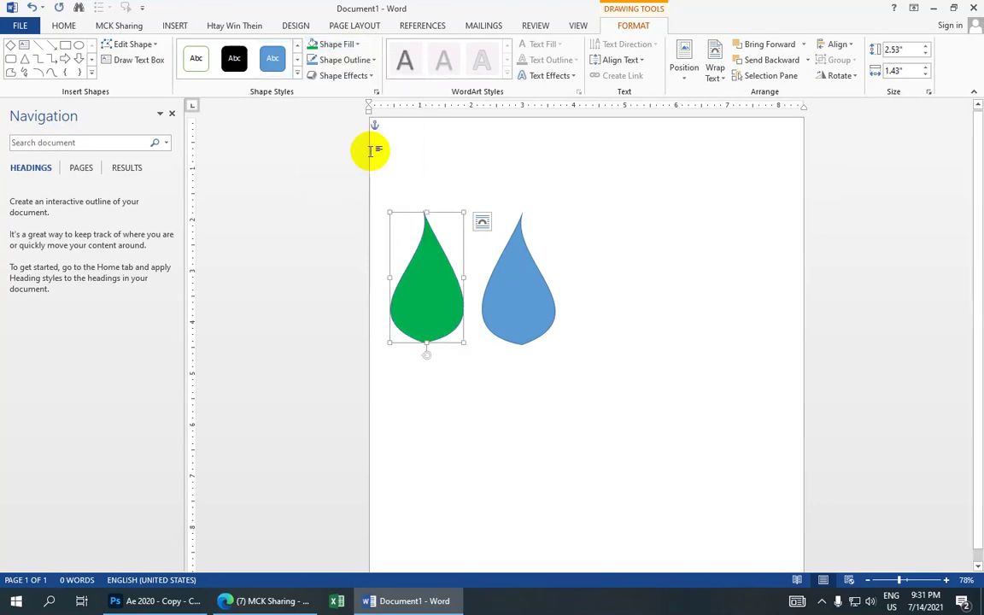
left_click(372, 60)
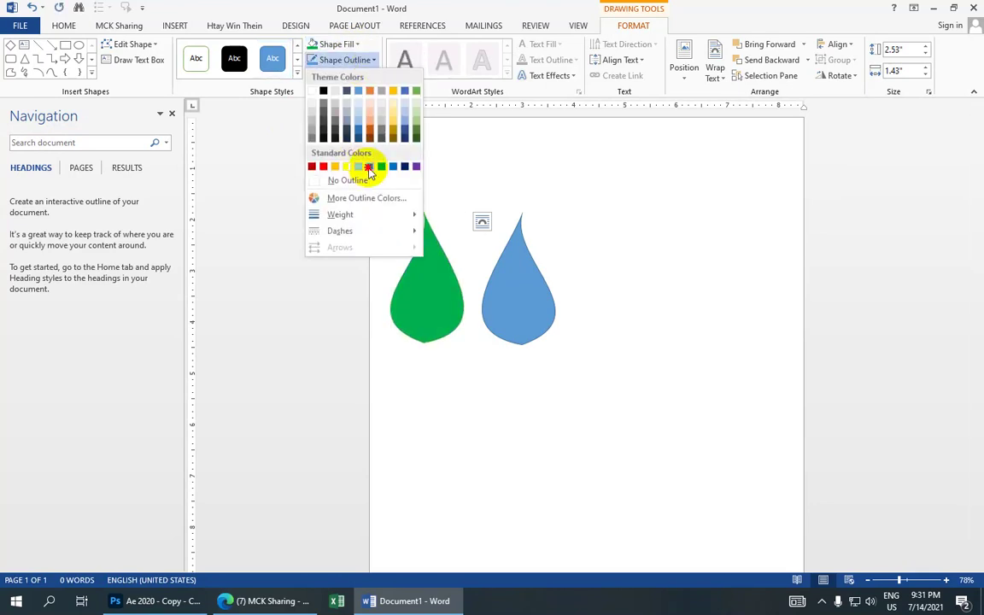
left_click(370, 168)
Fill the right drop light blue, set its outline colour, and nudge it against the green drop.
left_click(521, 291)
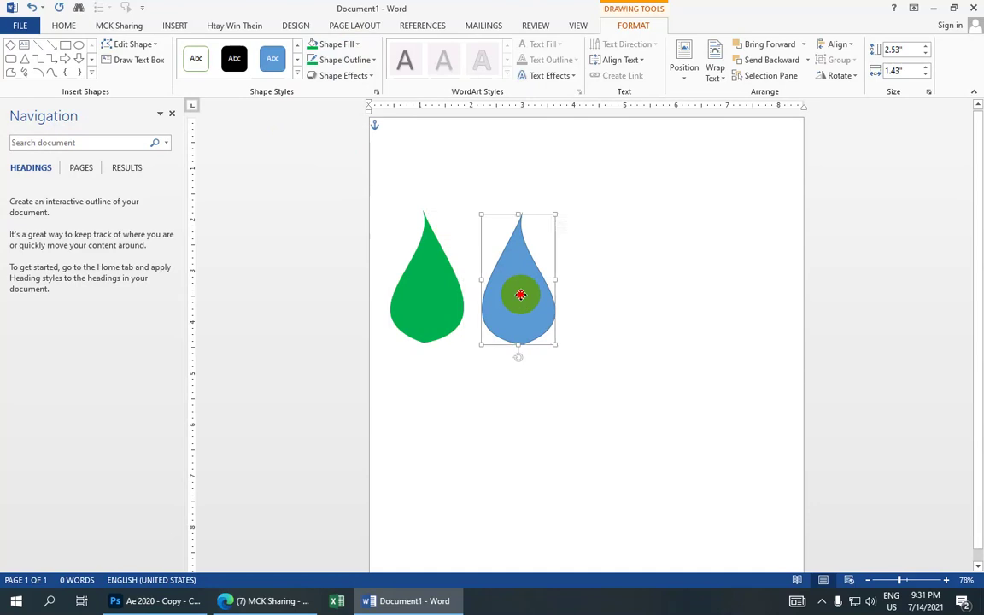
left_click(351, 43)
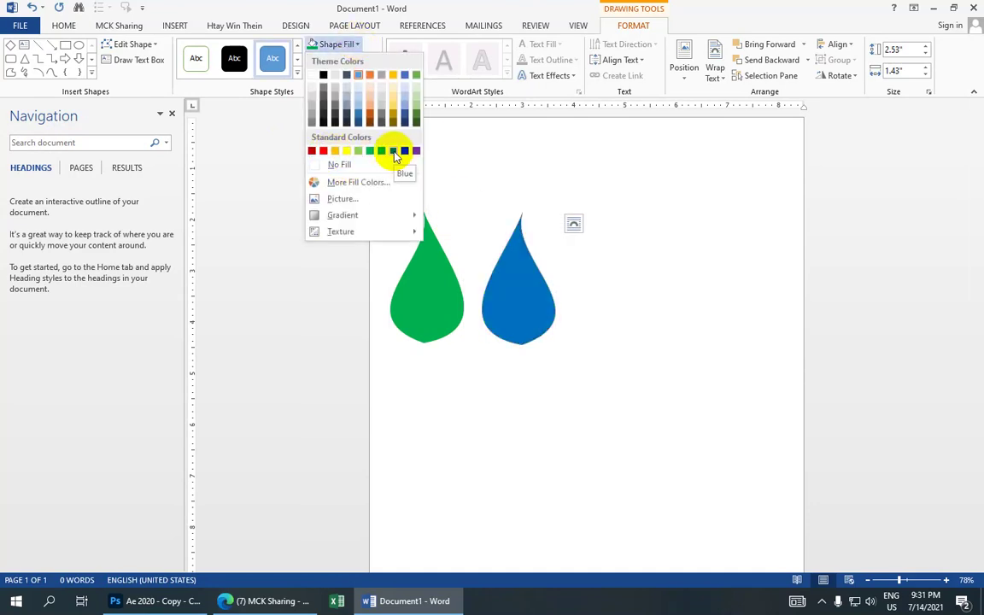
left_click(382, 152)
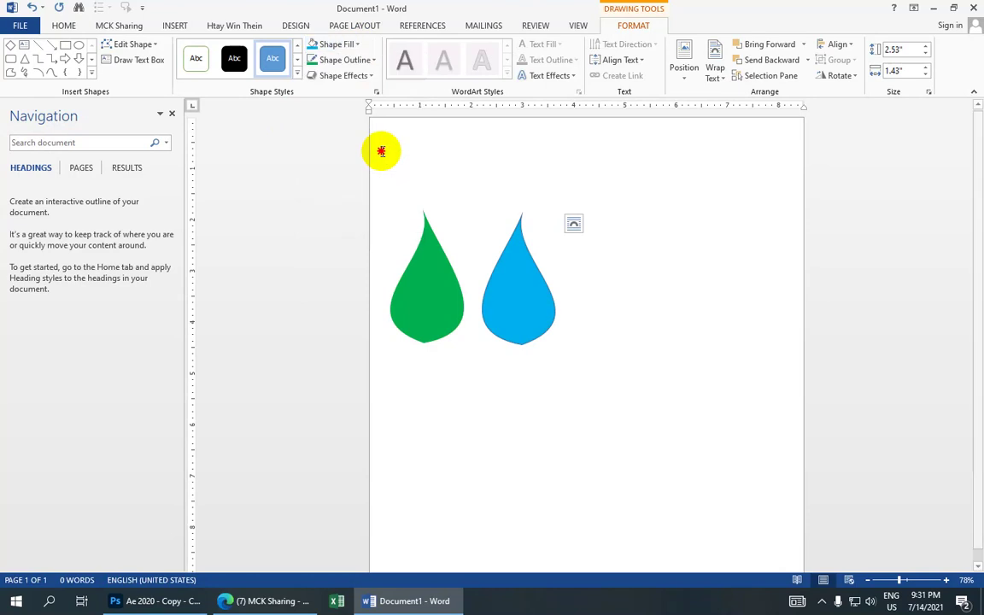
left_click(384, 150)
left_click(515, 296)
left_click(516, 296)
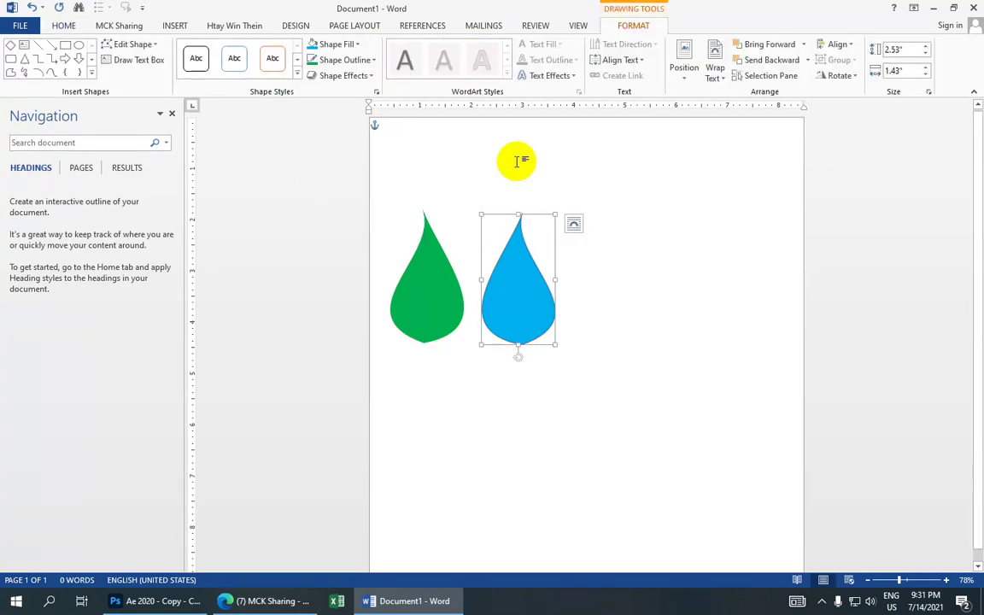
left_click(373, 60)
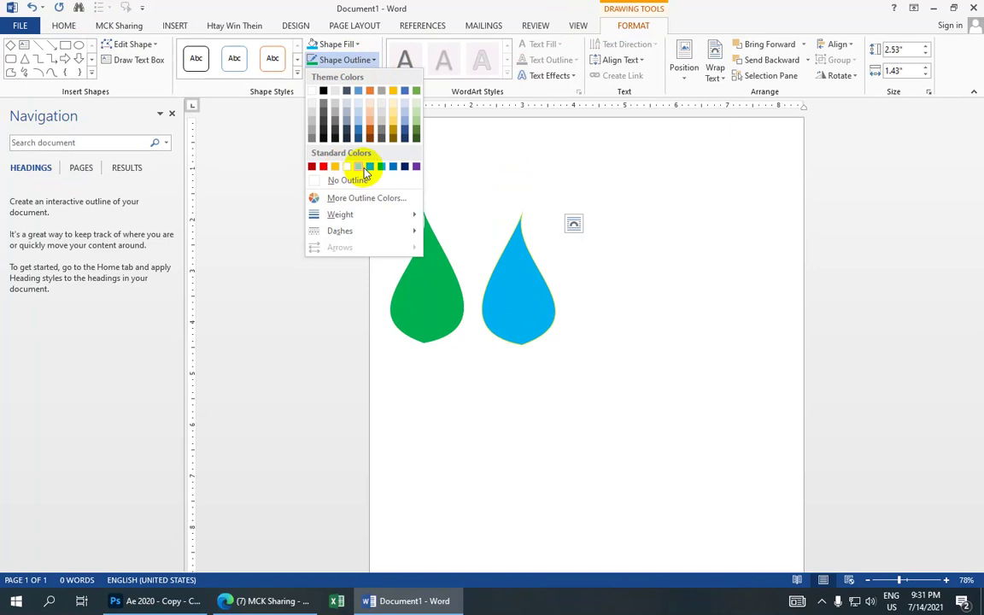
left_click(380, 171)
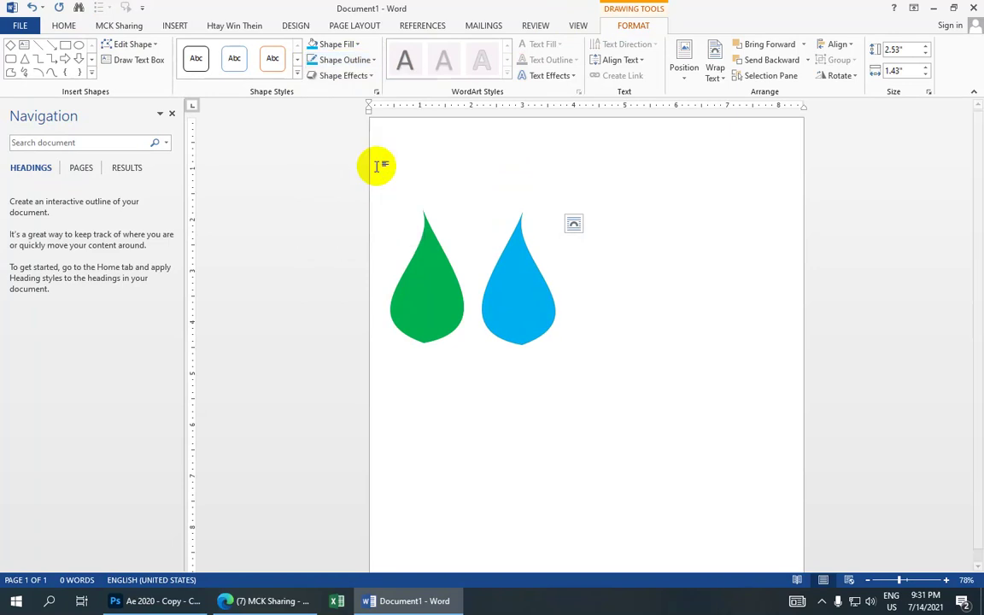
left_click_drag(530, 280, 516, 291)
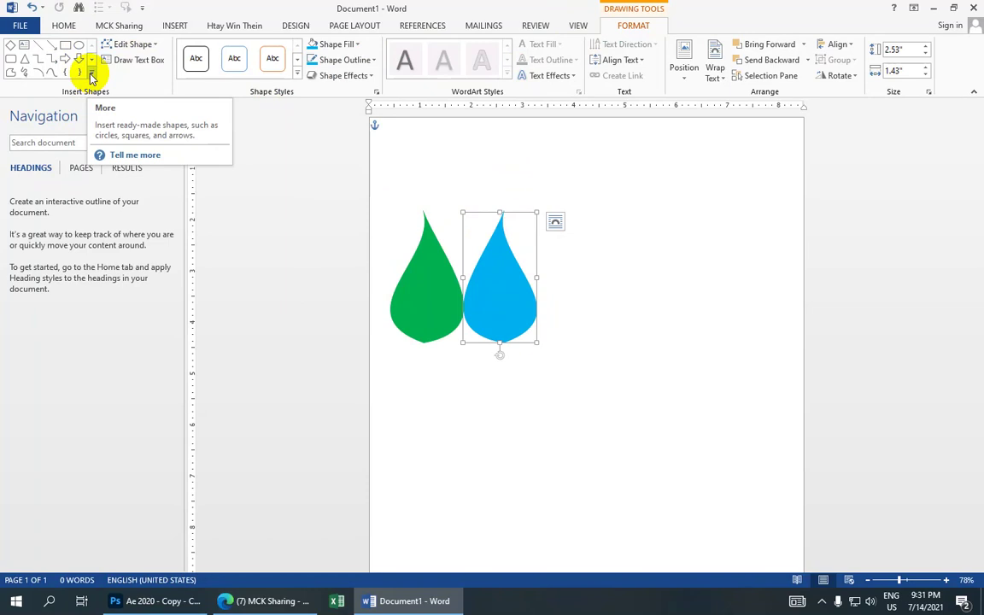
Draw a 4.99" by 4.79" block arc with its left end on the blue drop, then thin its band.
left_click(91, 76)
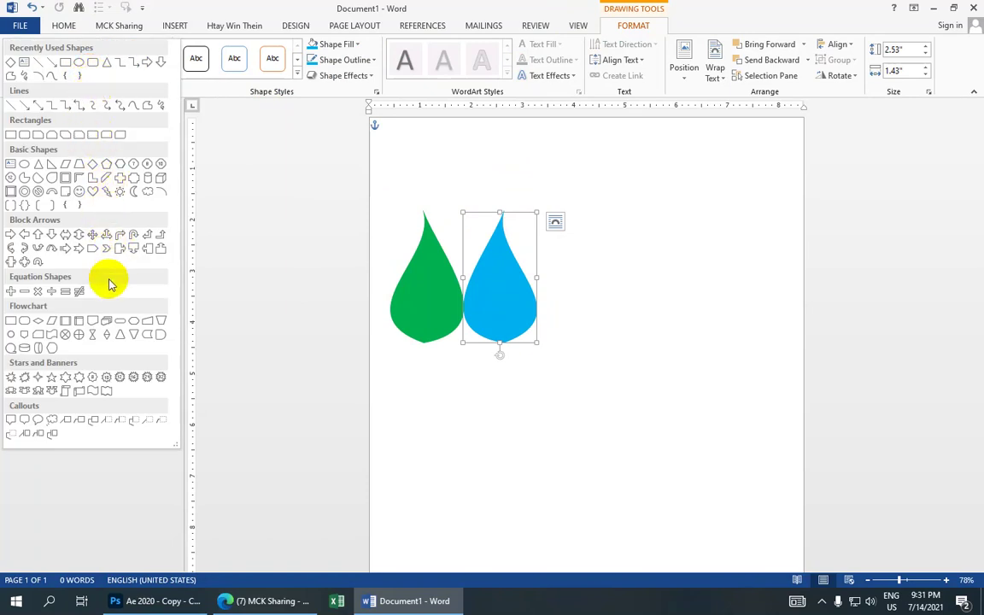
left_click(53, 194)
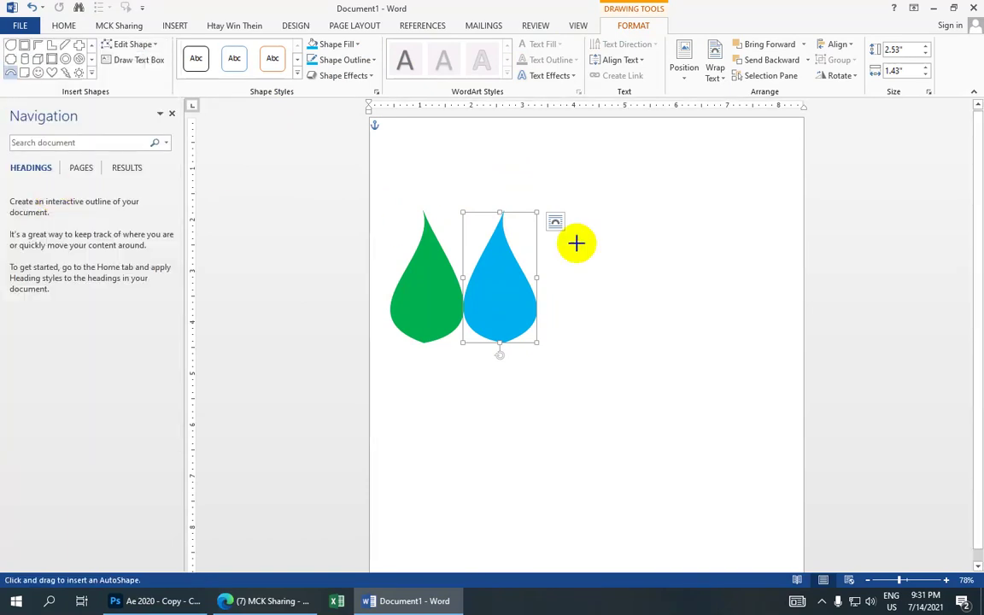
left_click_drag(585, 217, 793, 431)
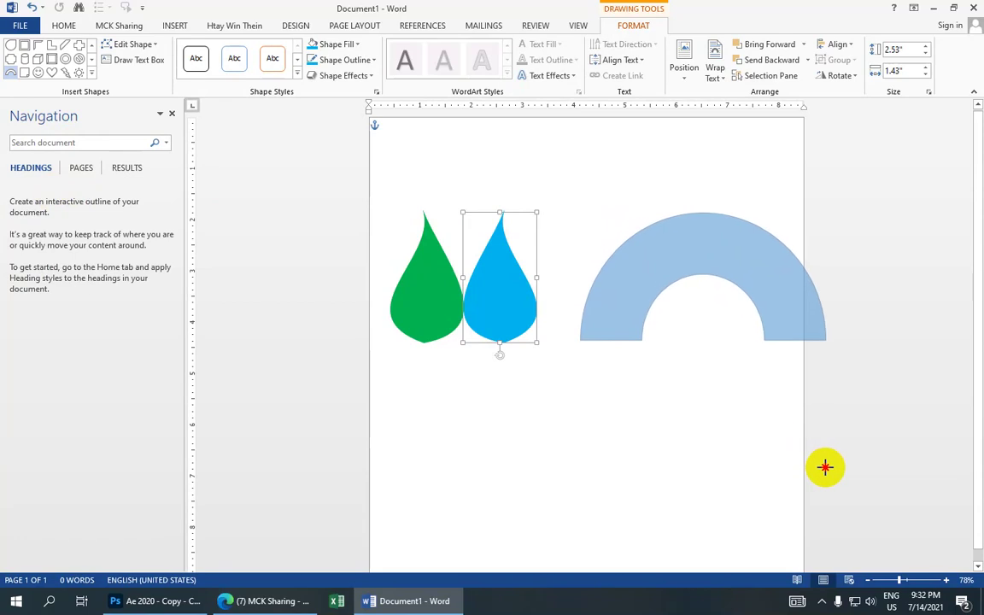
left_click_drag(794, 431, 827, 466)
left_click_drag(730, 270, 655, 260)
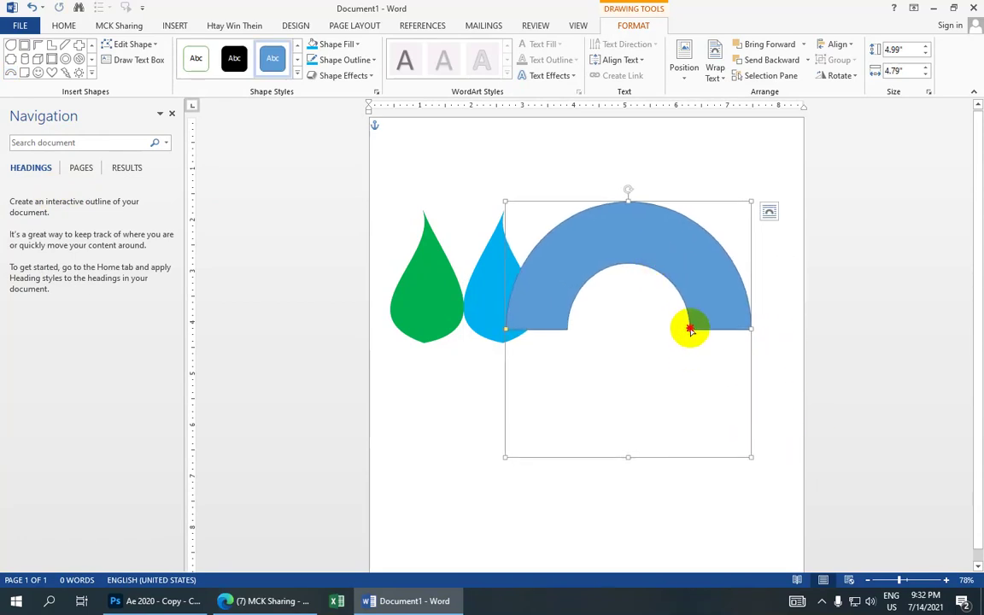
left_click_drag(690, 329, 728, 354)
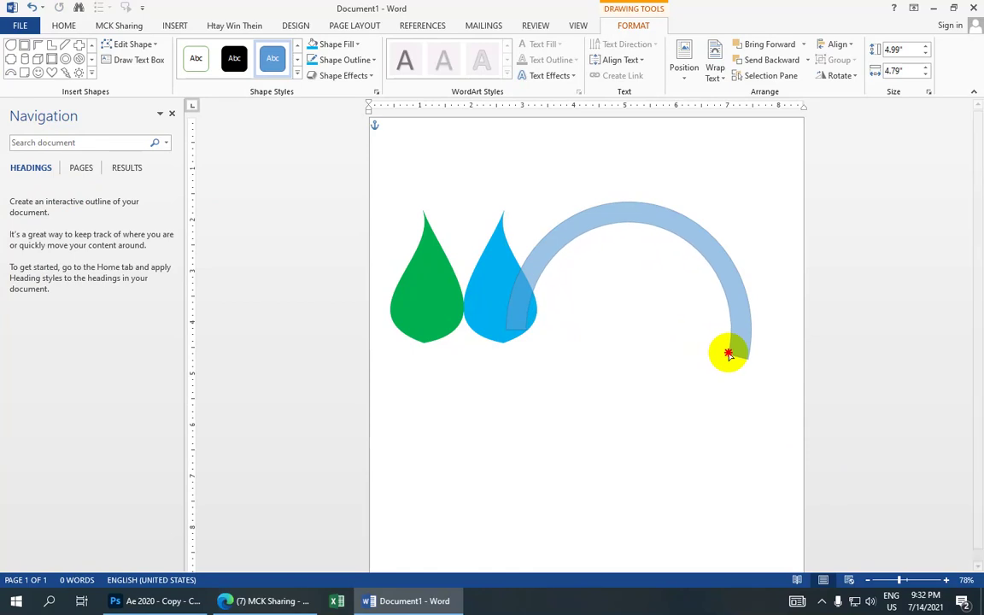
left_click_drag(728, 354, 731, 345)
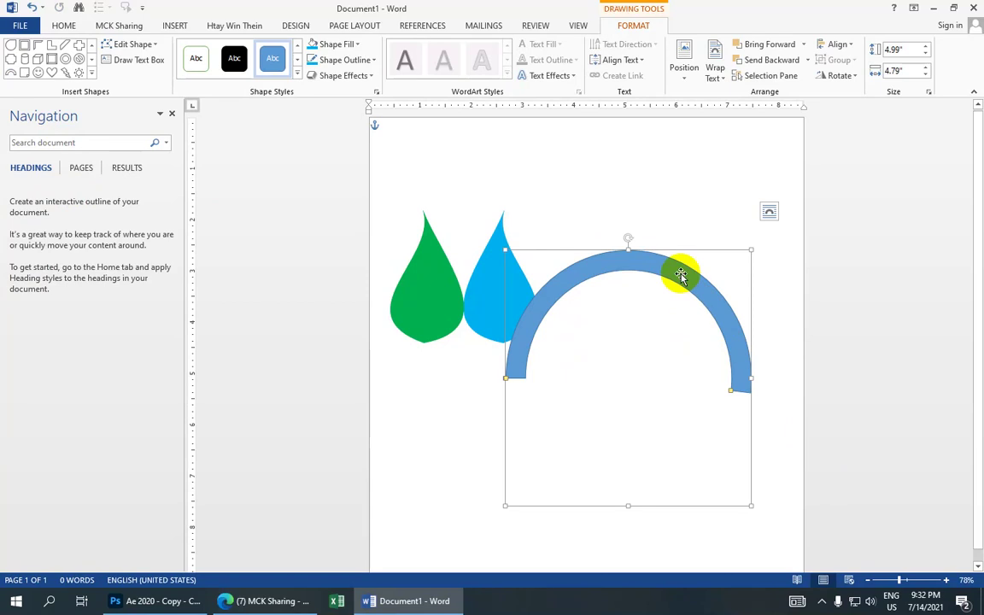
Fill the arc green and give it a green outline.
left_click(359, 45)
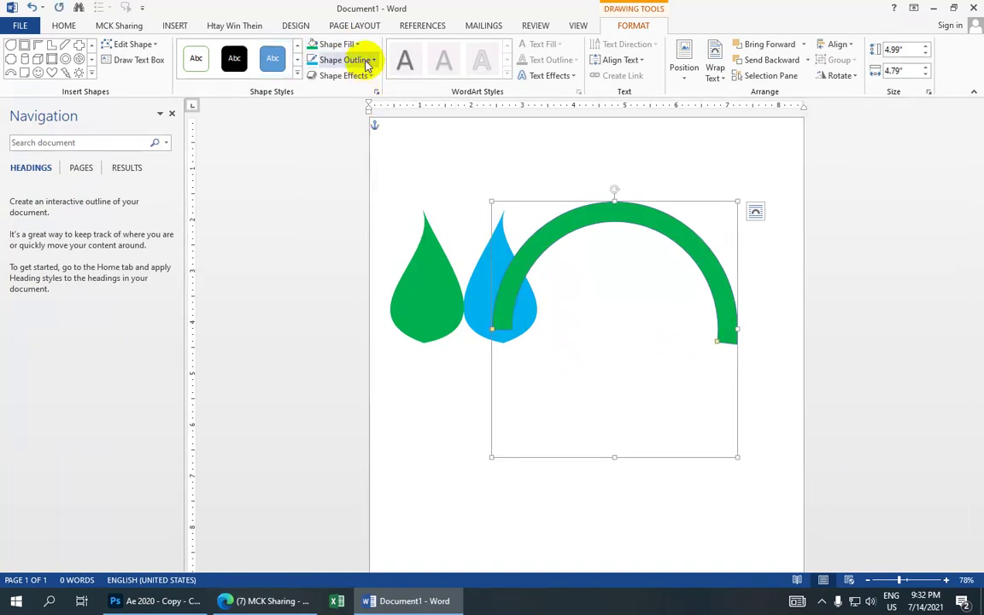
left_click(353, 44)
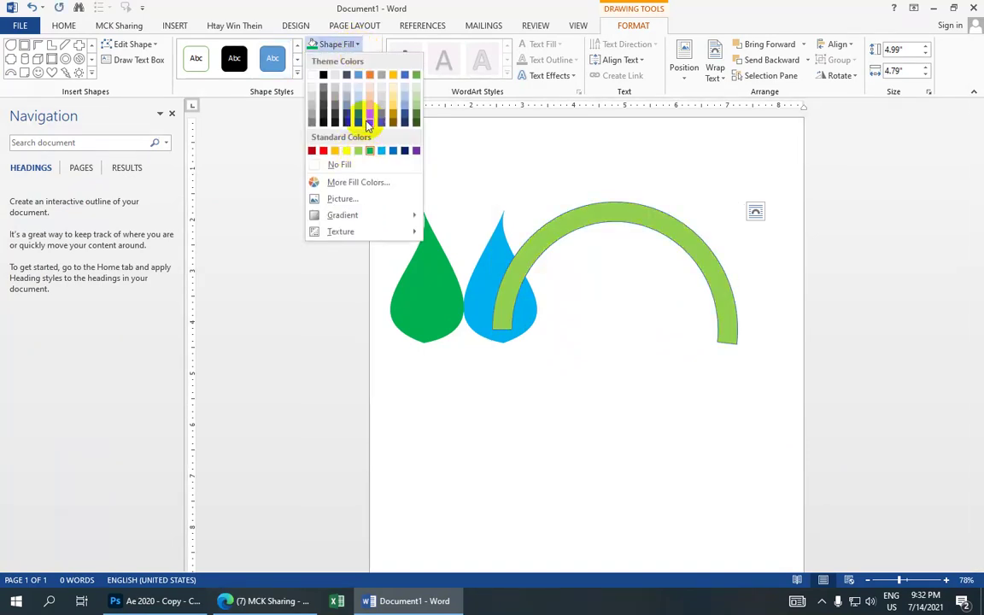
left_click(370, 150)
left_click(376, 60)
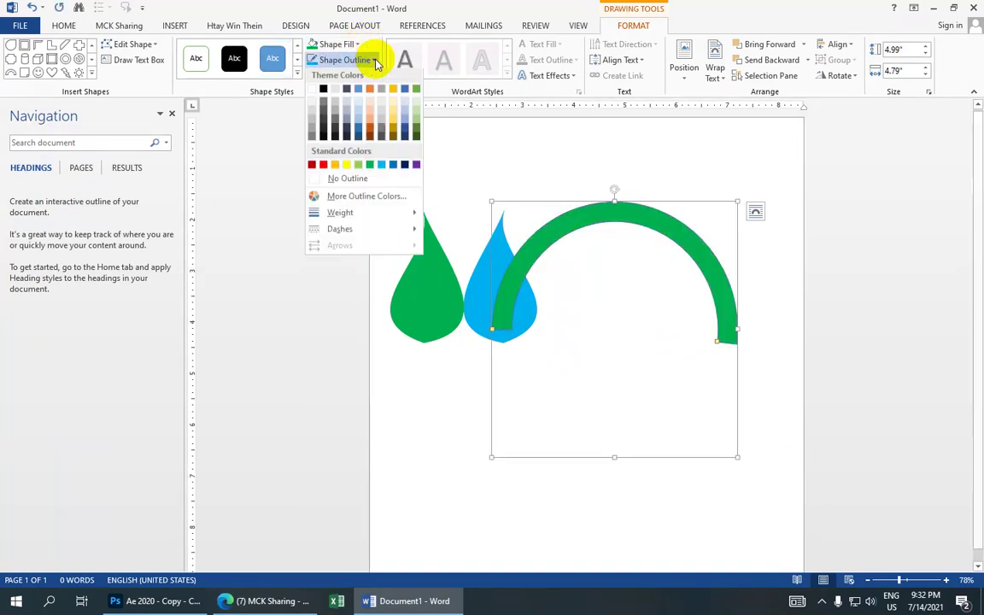
left_click(370, 164)
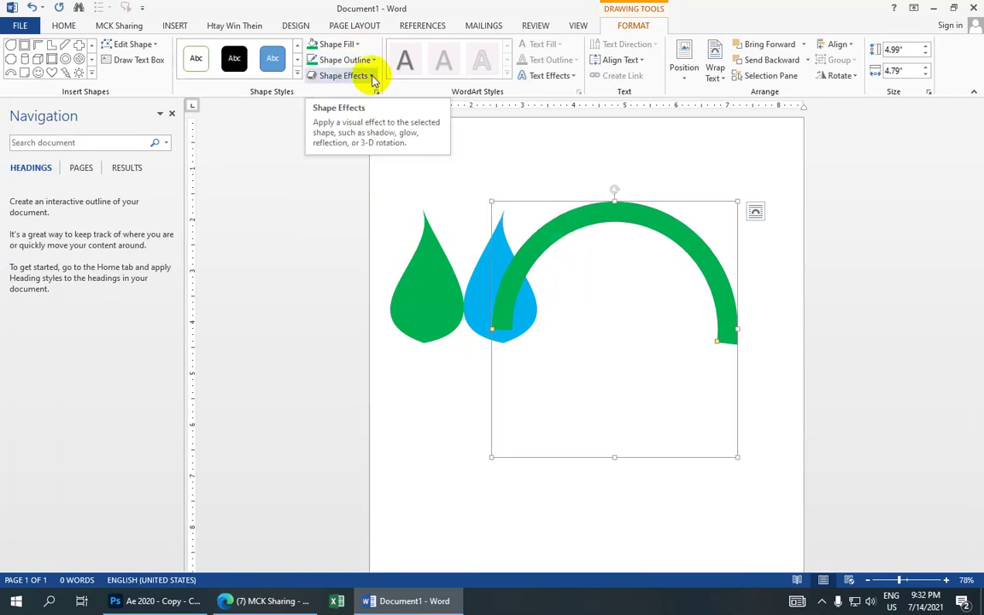
Apply a Soft Round bevel to the arc.
left_click(373, 76)
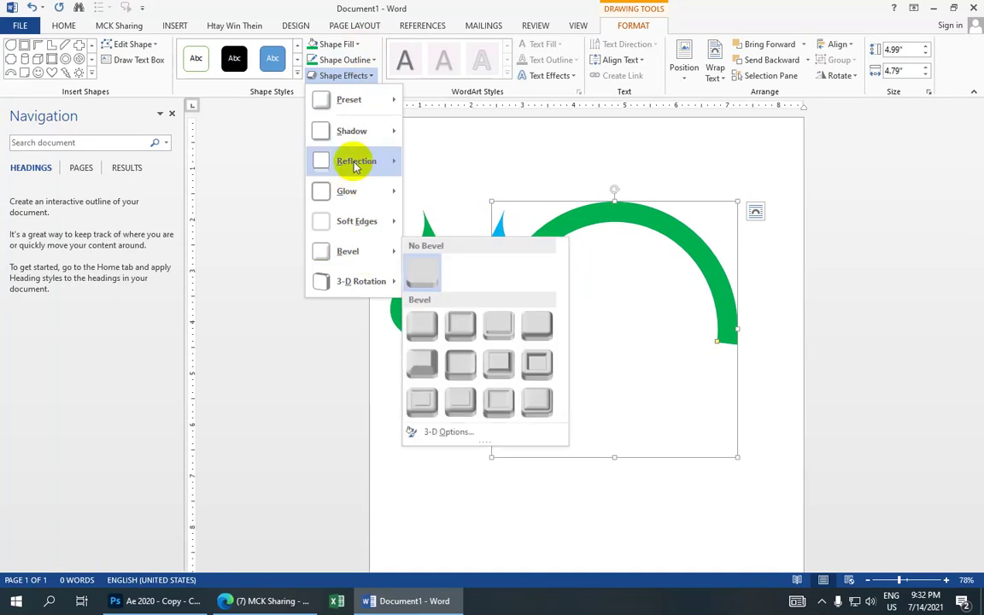
mouse_move(352, 161)
mouse_move(387, 253)
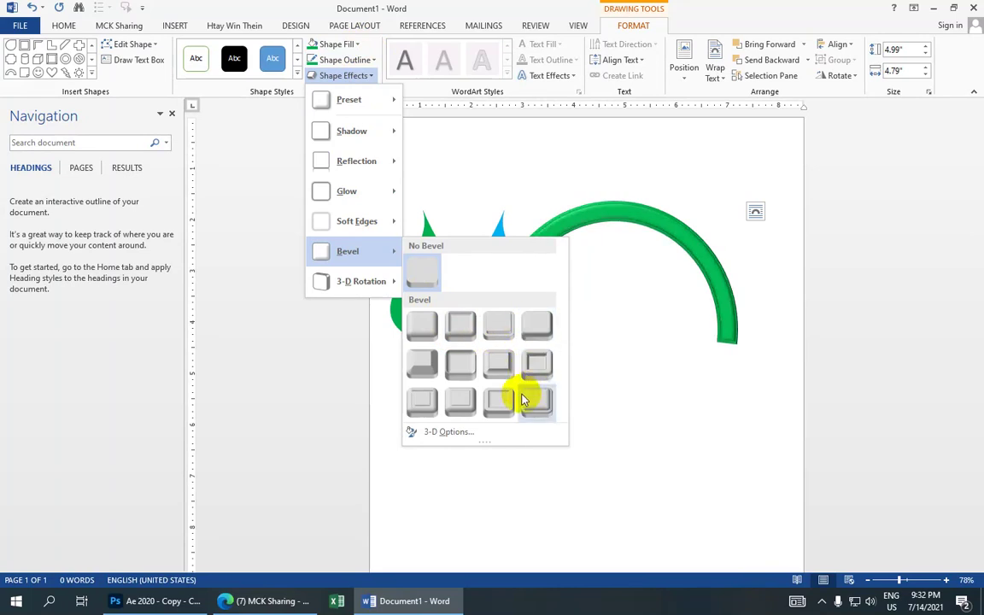
left_click(468, 365)
Duplicate the green arc, then rotate, shift and shrink the copy into a lower arc.
left_click_drag(554, 235, 523, 223)
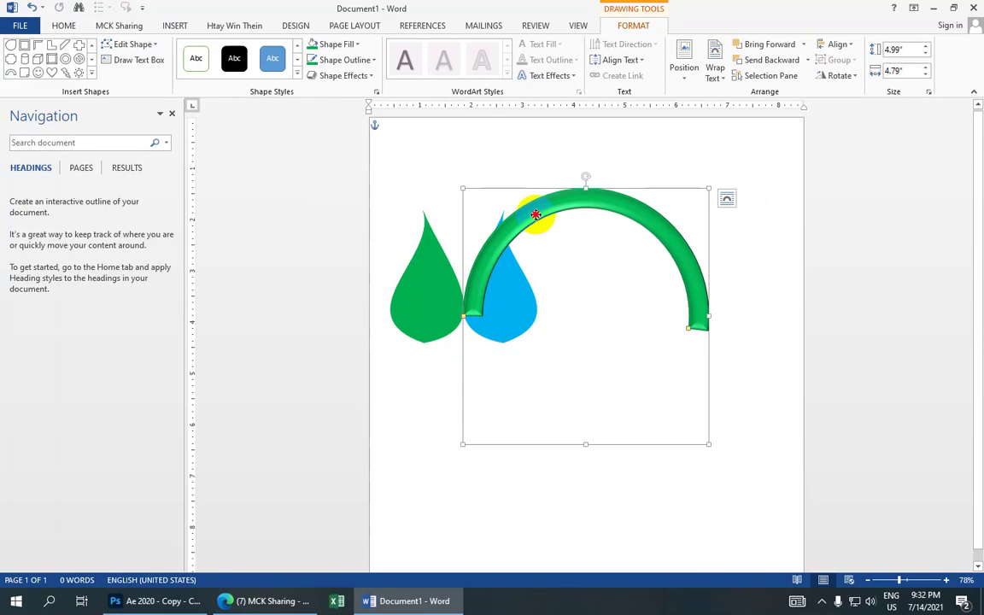
left_click_drag(536, 214, 544, 263, "ctrl")
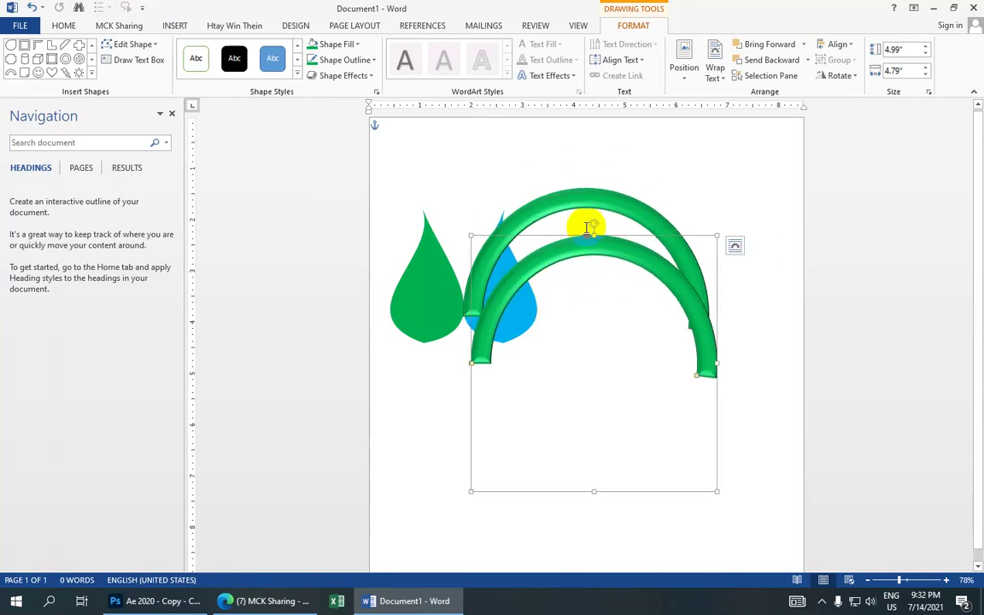
left_click_drag(593, 226, 556, 332)
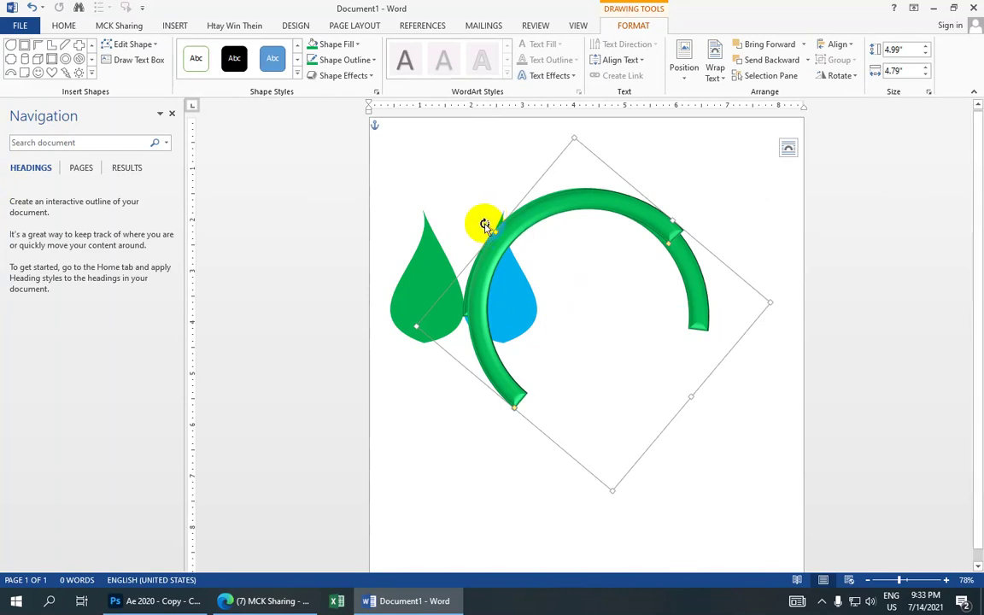
left_click_drag(485, 224, 596, 354)
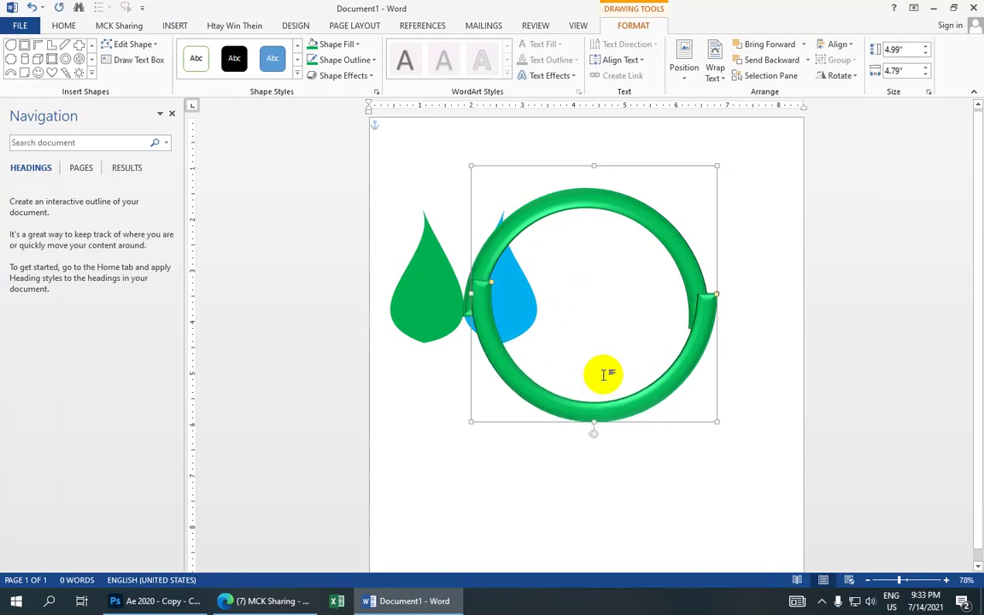
key("Right")
key("Right")
key("Right")
key("Right")
key("Right")
key("Right")
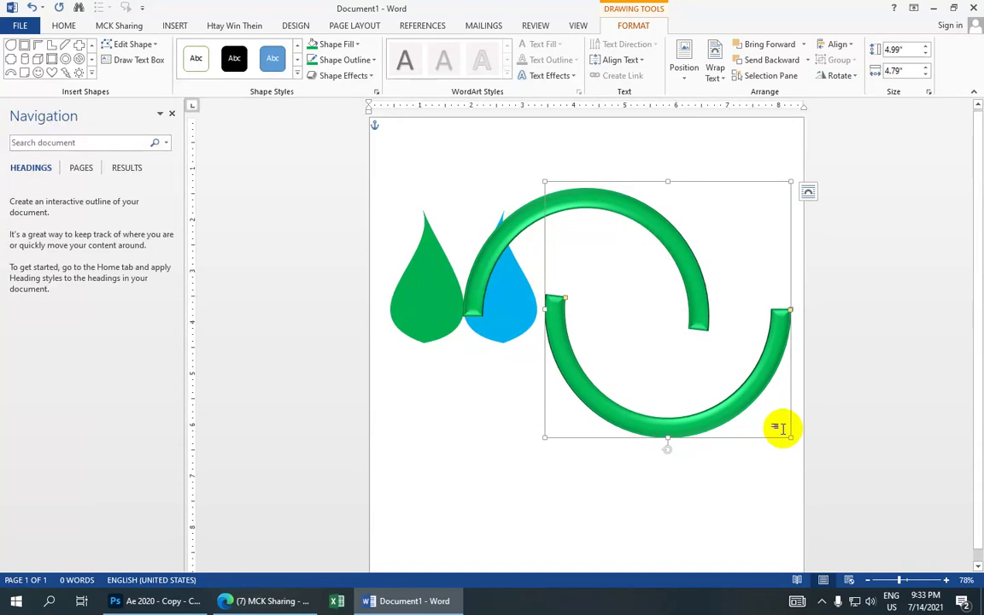
left_click_drag(789, 439, 709, 343)
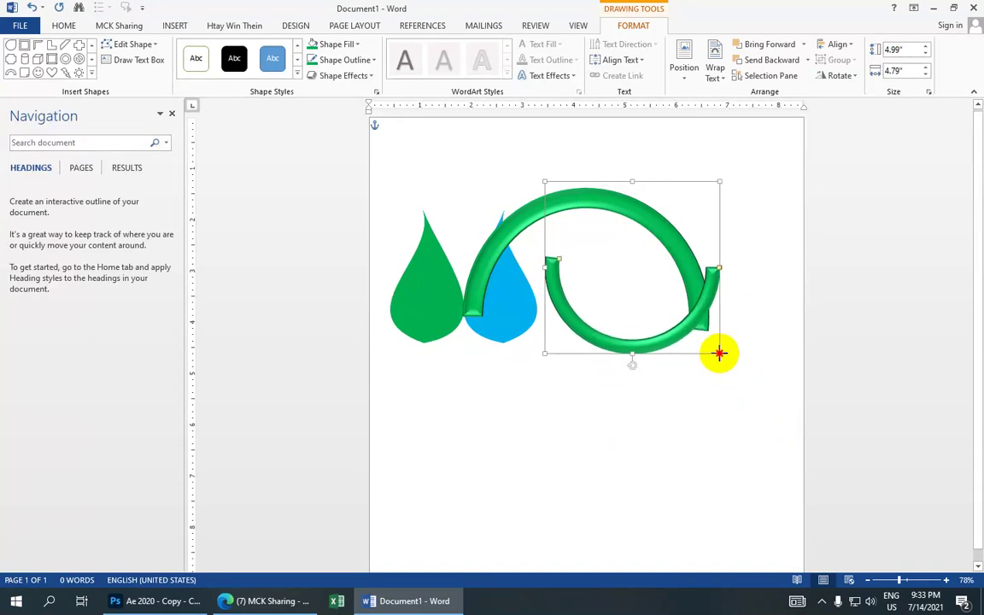
Delete the smaller lower arc and select the large green half-arc.
left_click(657, 240)
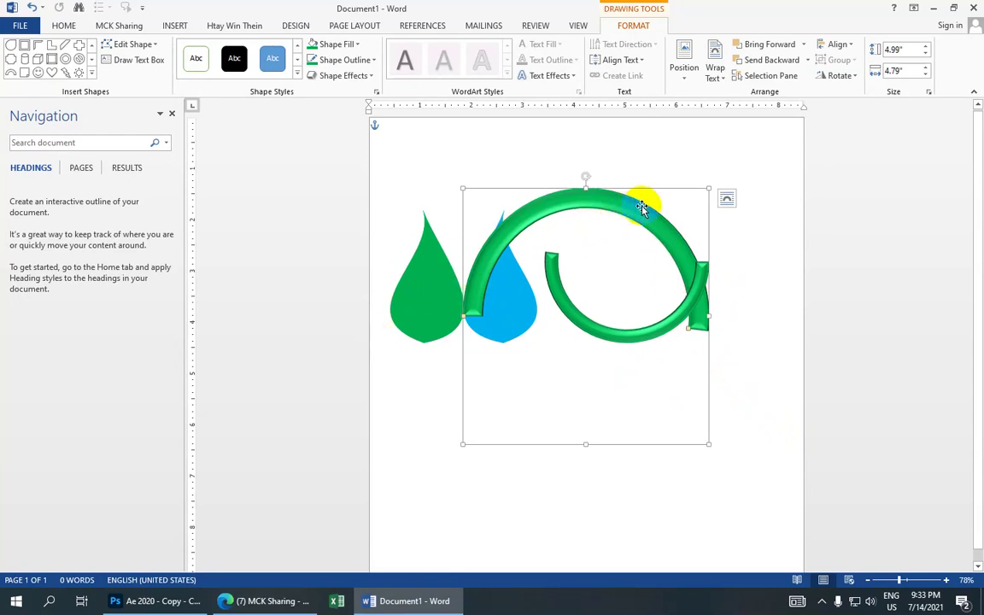
left_click(465, 441)
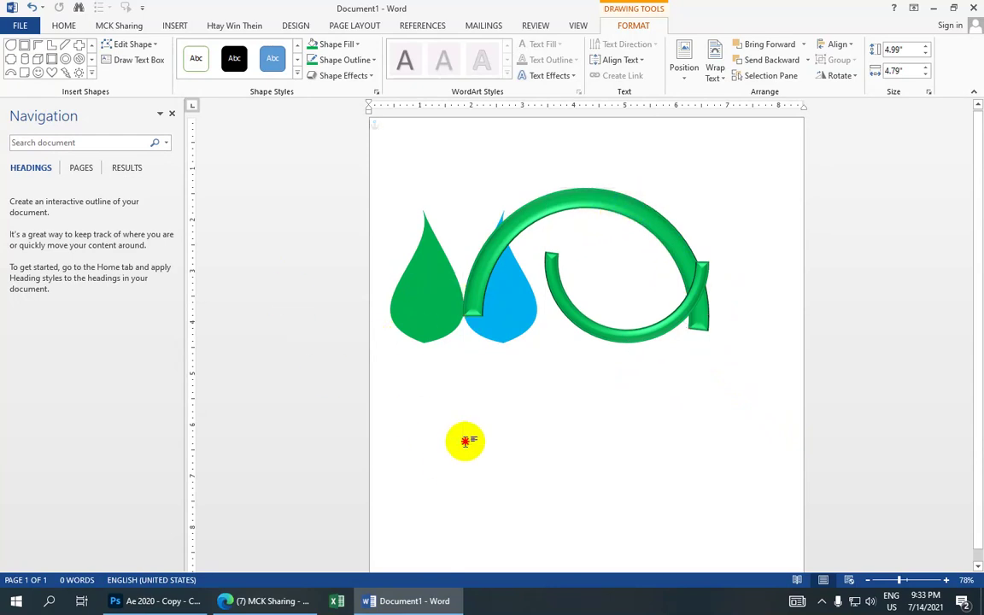
left_click(464, 320)
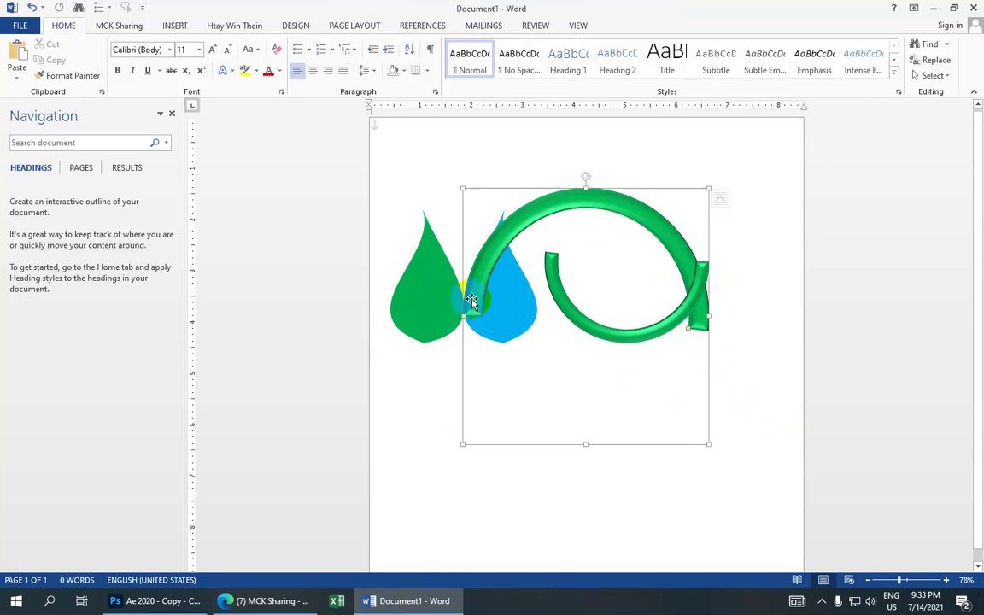
left_click(460, 445)
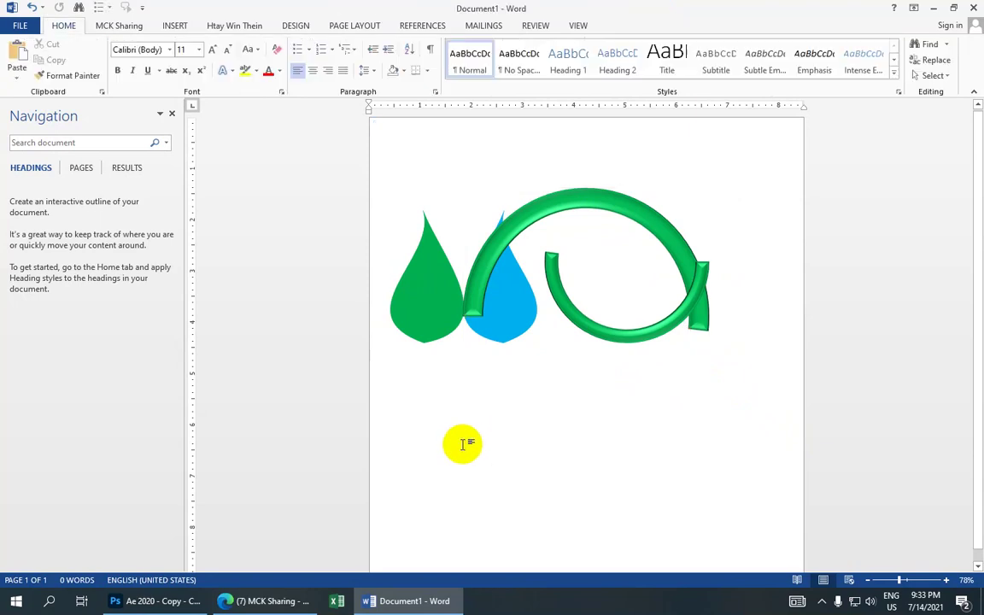
left_click(581, 199)
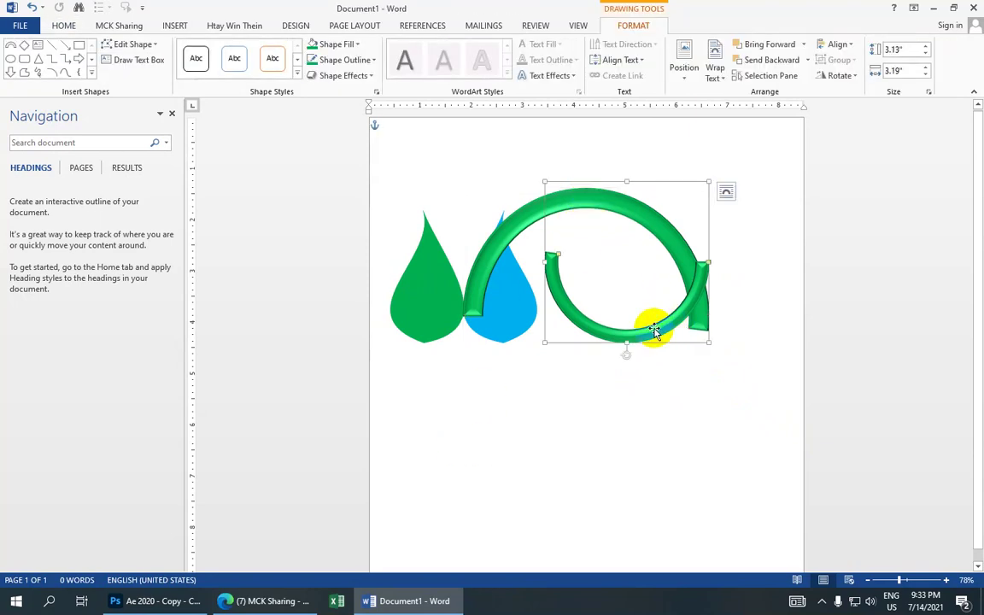
key("Delete")
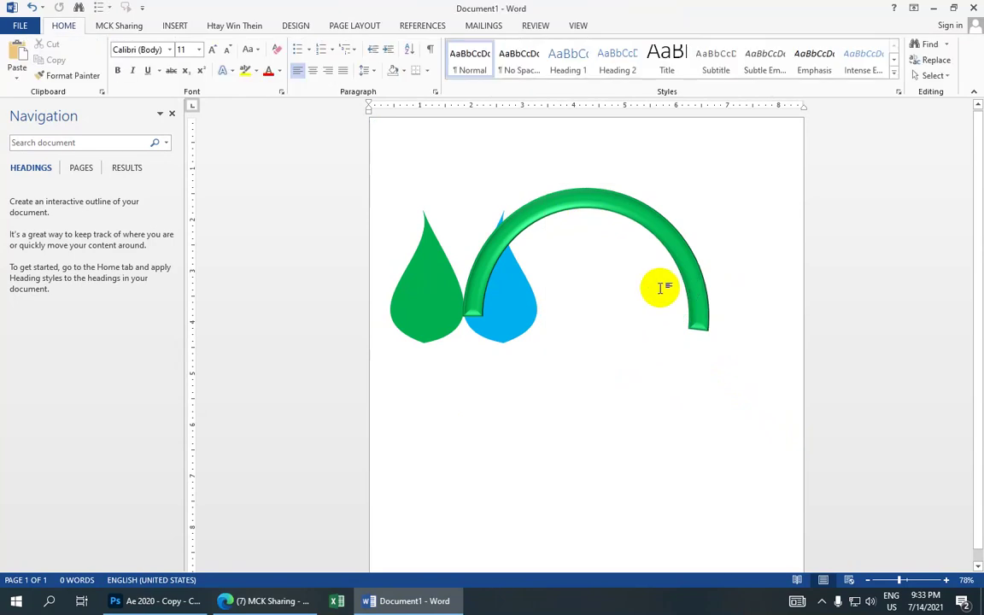
left_click(648, 209)
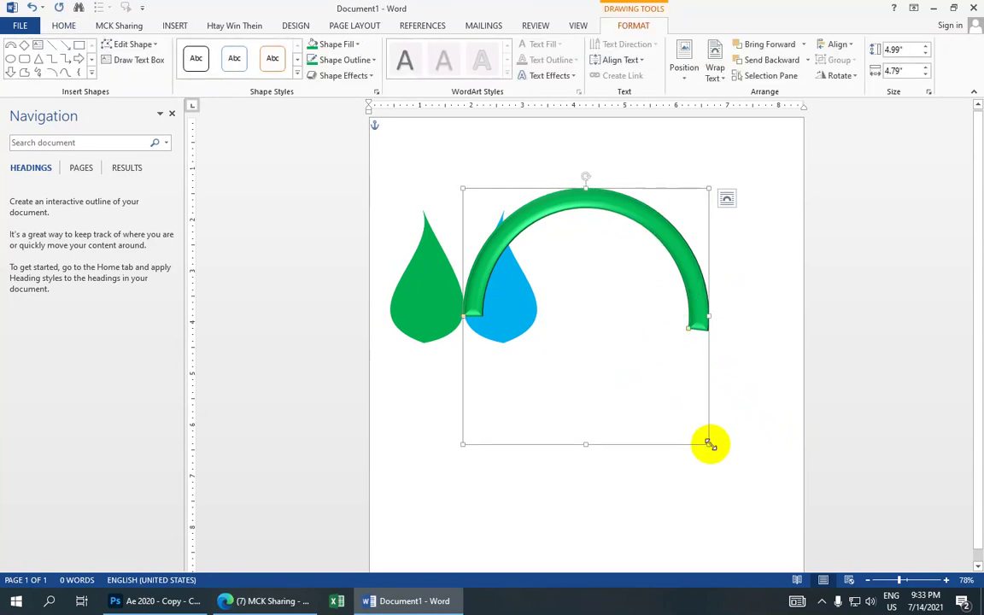
left_click(681, 411)
left_click(697, 324)
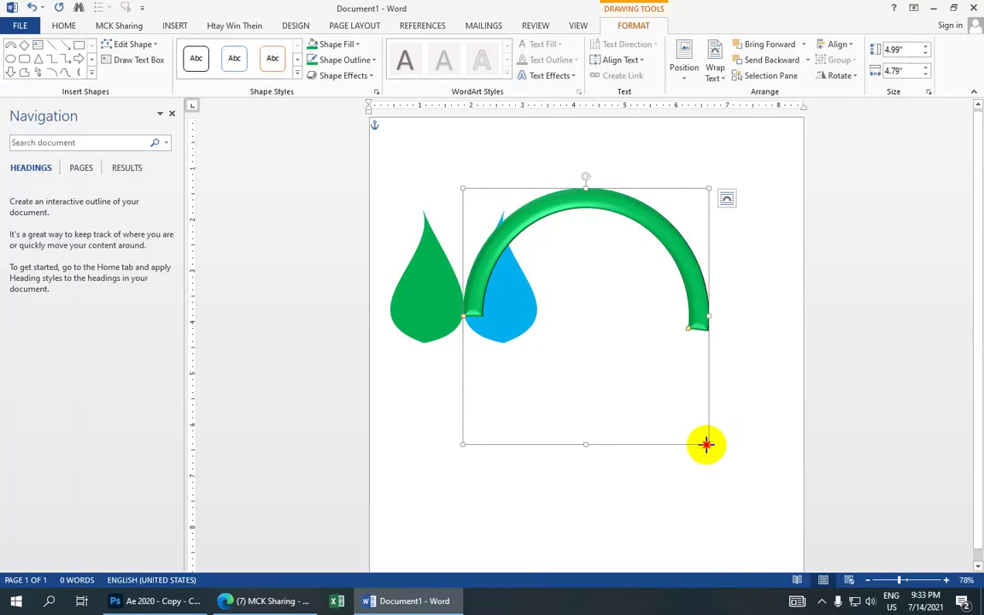
Shrink the green arc, move it right, and shrink the green teardrop to 1.32 by 0.8 inches.
left_click_drag(705, 444, 596, 327)
left_click_drag(576, 219, 663, 263)
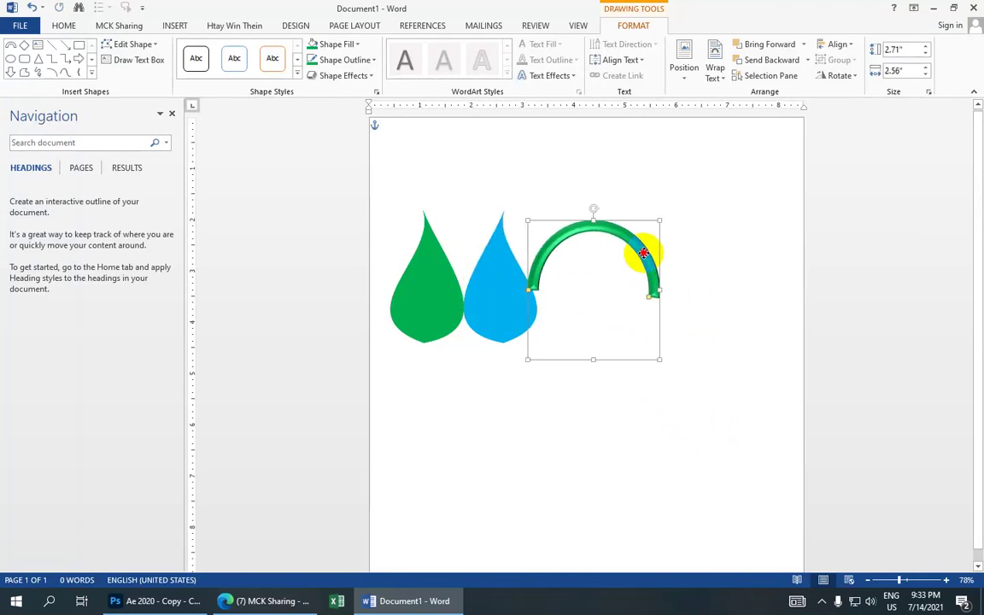
left_click(446, 309)
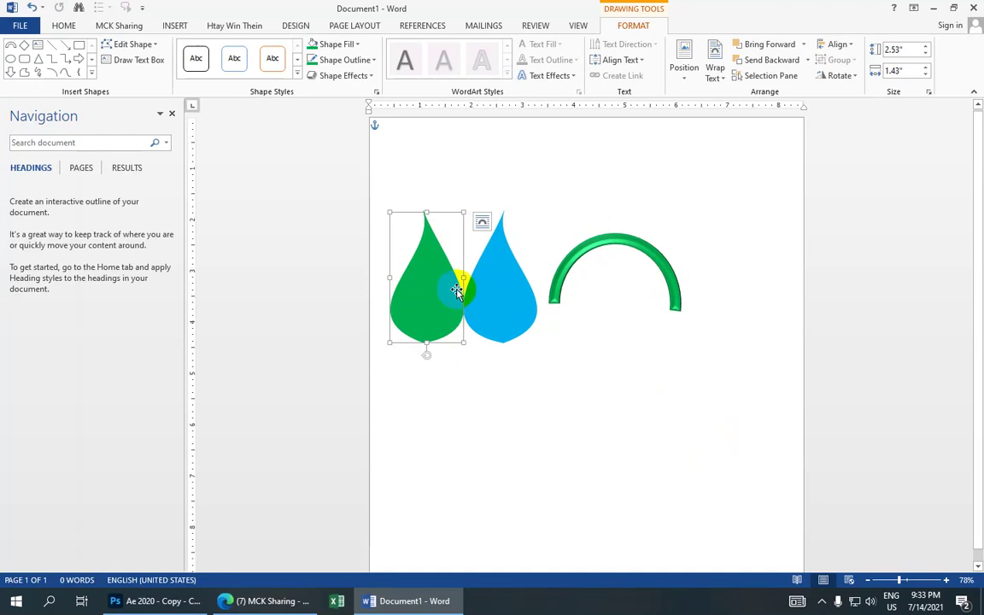
left_click_drag(391, 211, 466, 373)
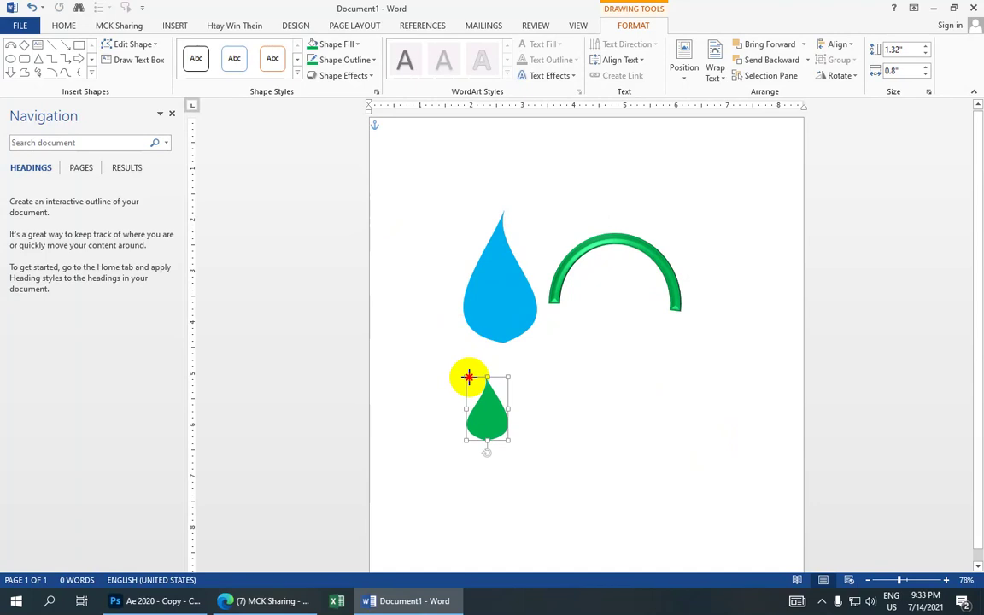
left_click_drag(466, 373, 471, 380)
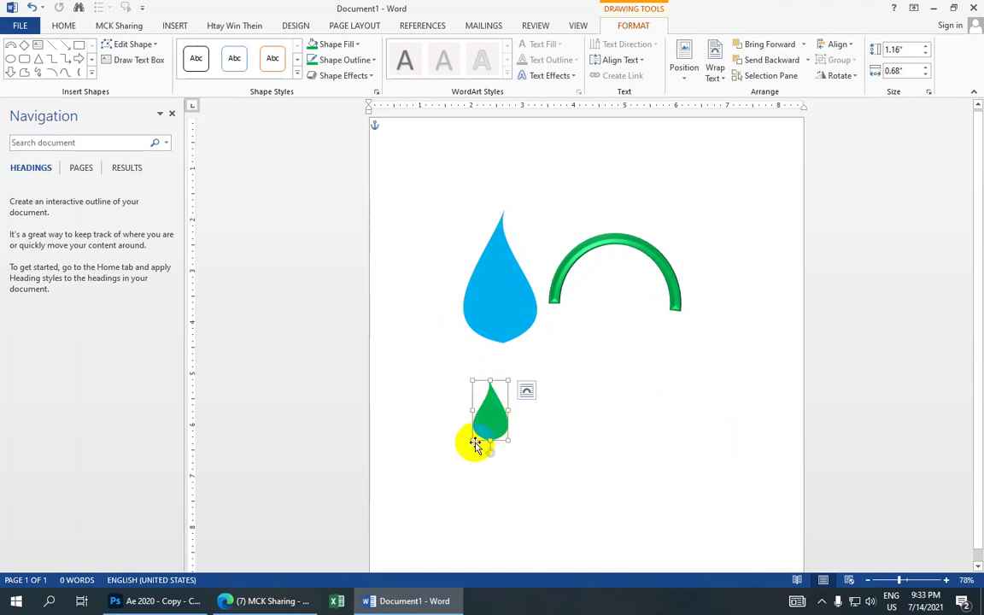
left_click_drag(476, 444, 532, 406)
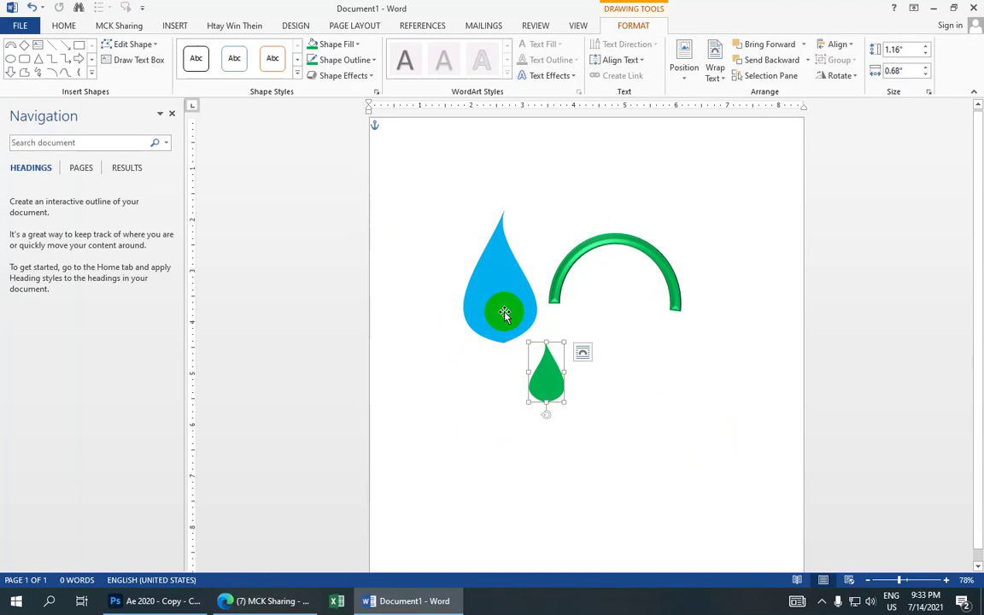
Delete the large blue drop.
left_click(504, 314)
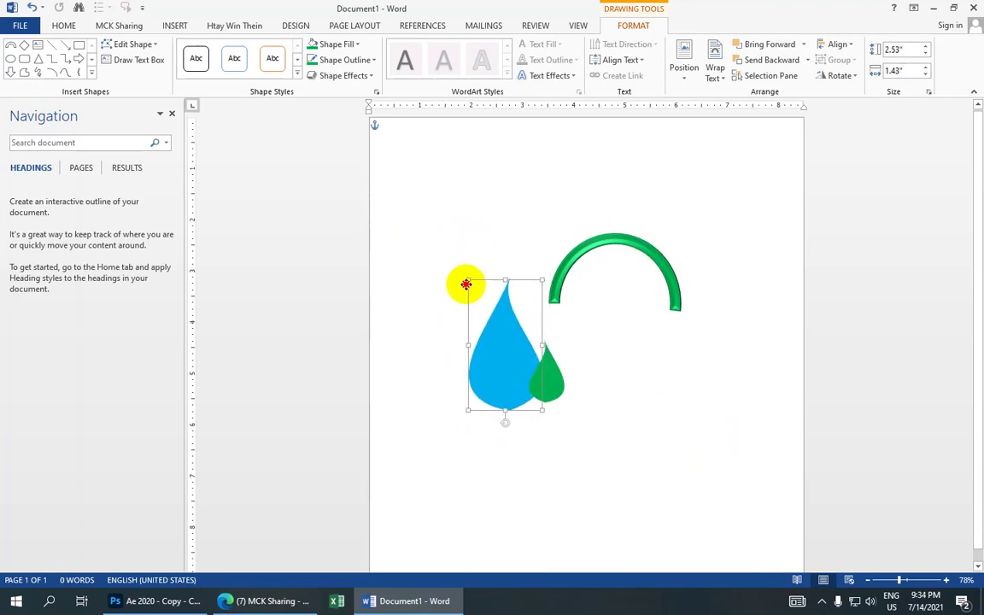
left_click_drag(461, 227, 437, 300)
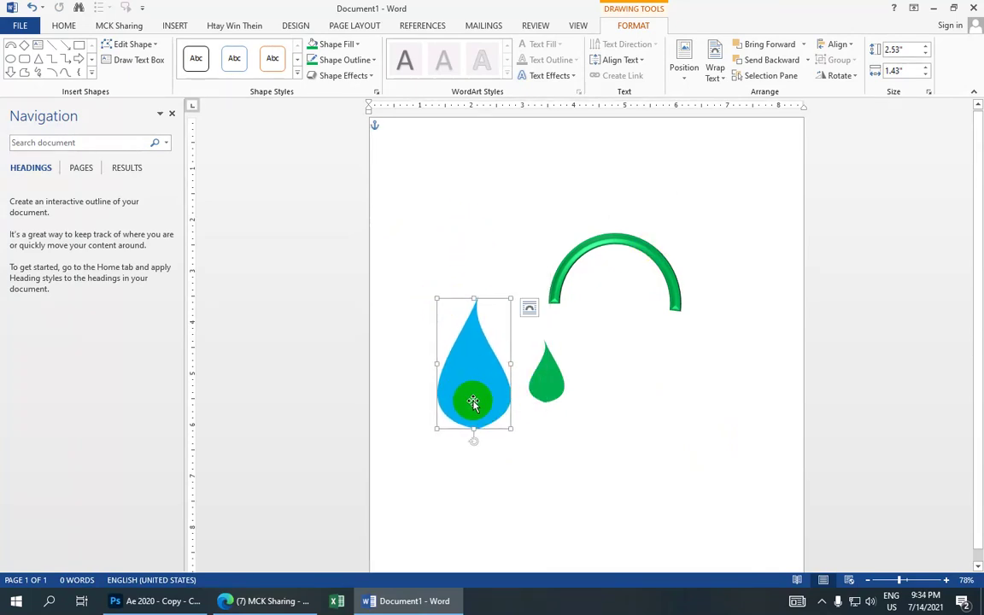
key("Delete")
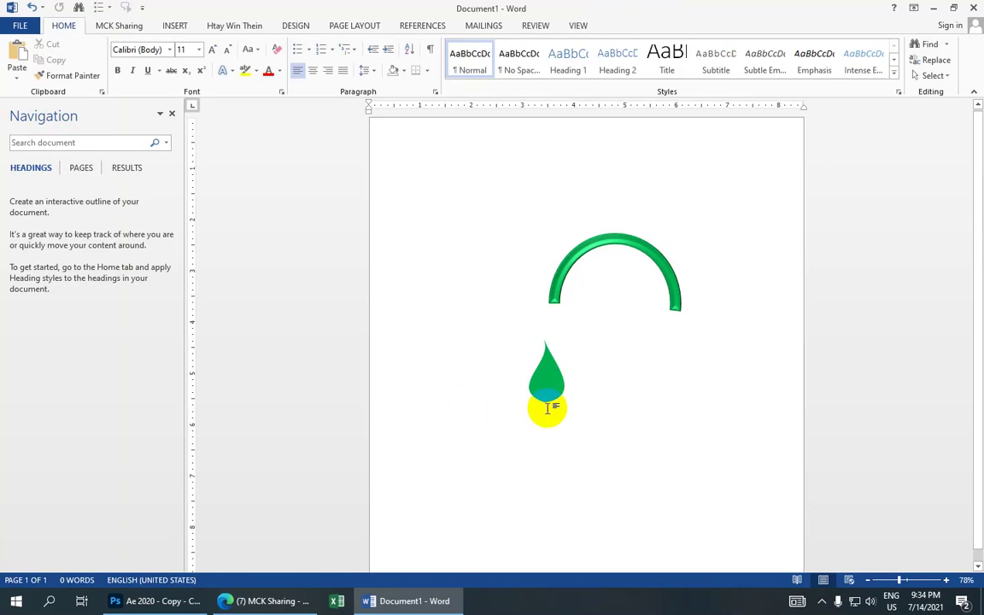
Ctrl-drag a copy of the small green drop to its left and fill it light blue.
left_click(547, 392)
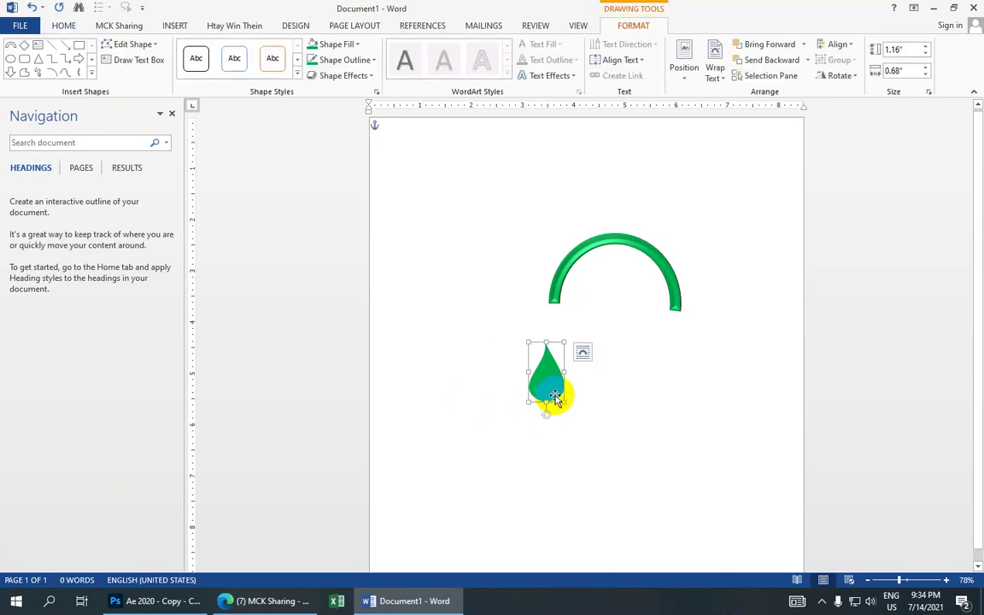
left_click_drag(557, 390, 478, 374)
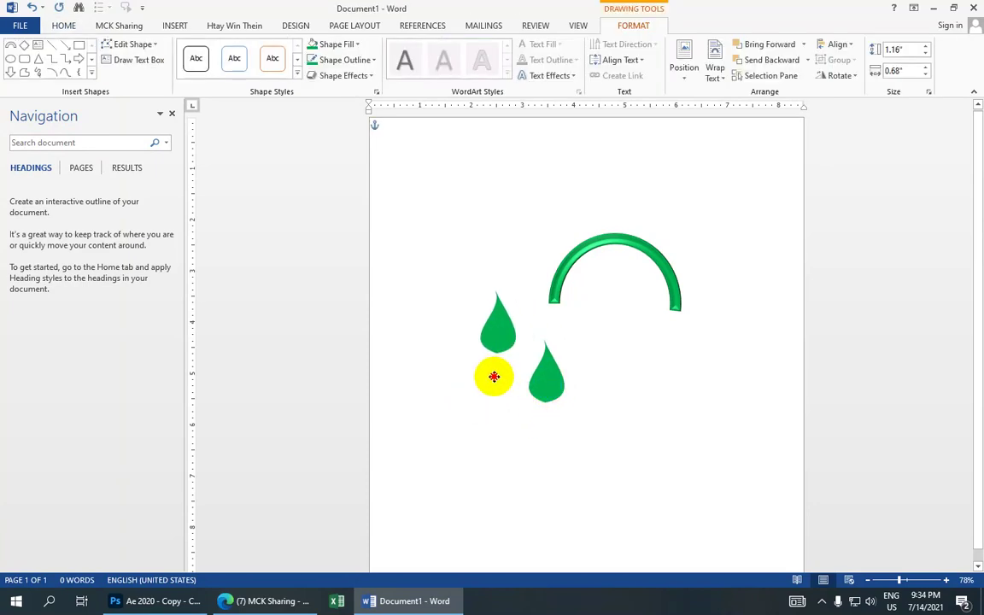
left_click(351, 43)
left_click(382, 151)
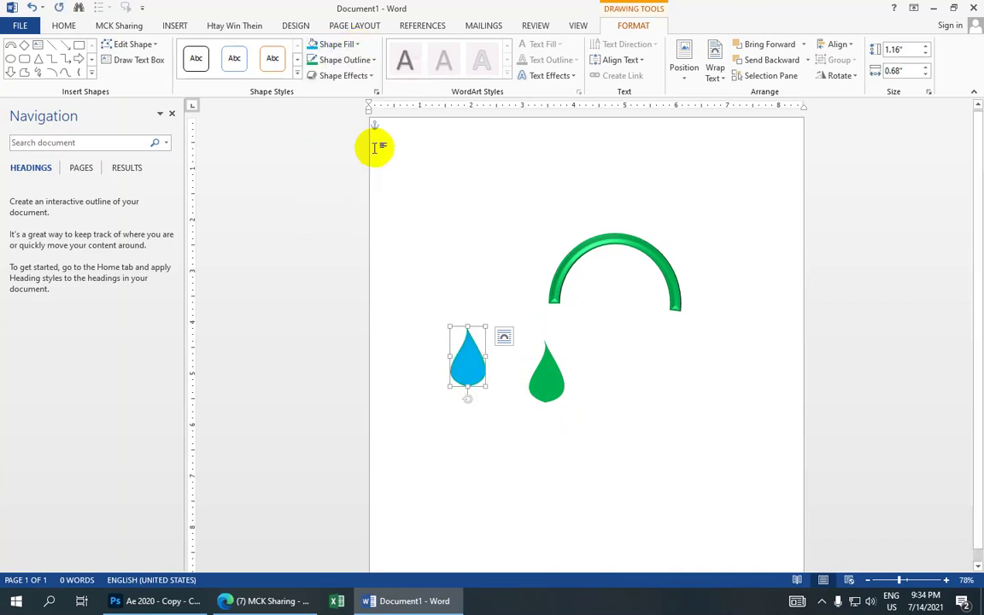
left_click(373, 61)
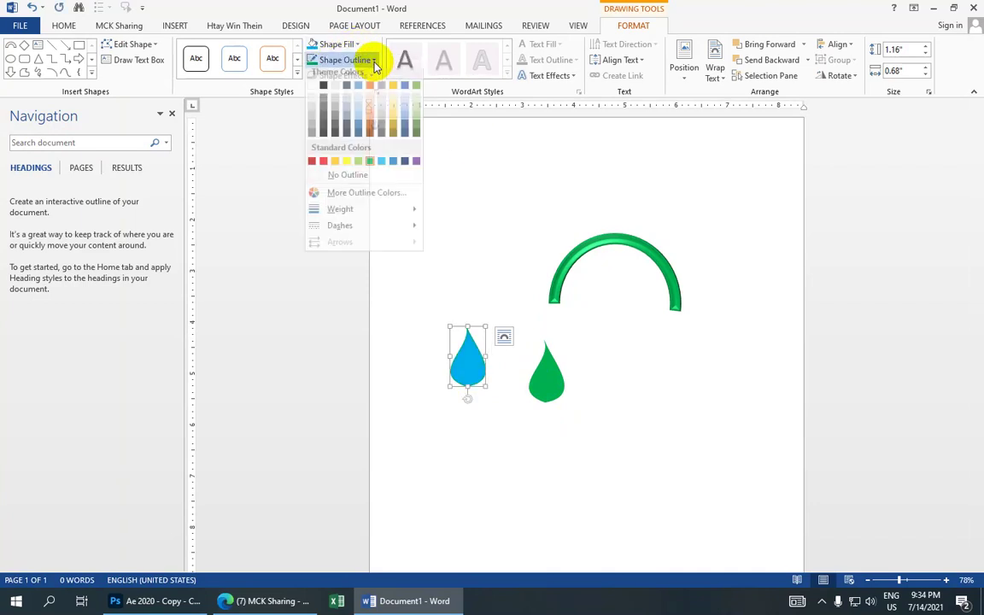
left_click(380, 160)
left_click(624, 247)
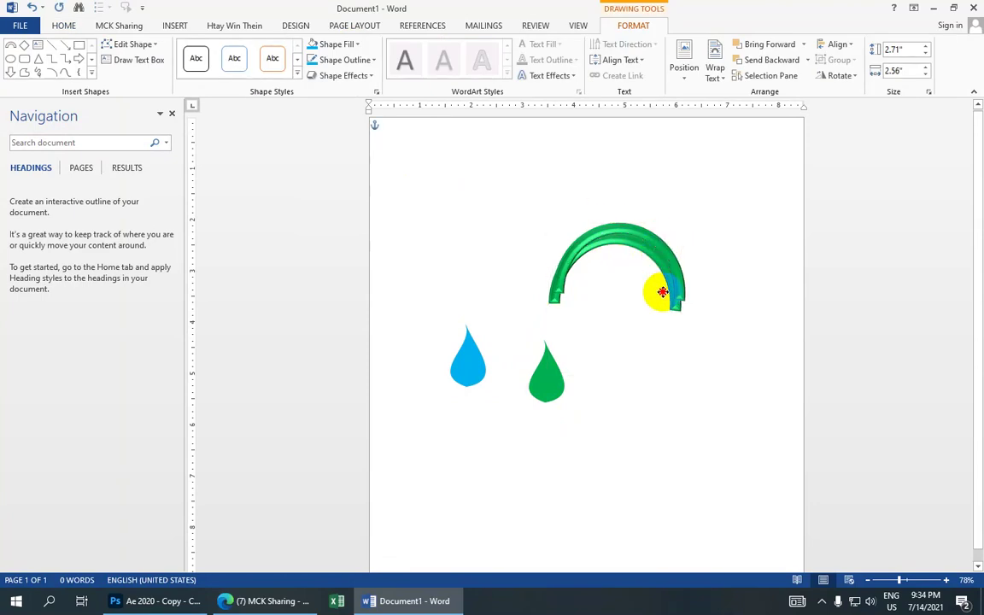
Copy the green arc, then rotate and nudge the copy to complete a circle with the original.
left_click_drag(660, 261, 675, 309, "ctrl")
left_click_drag(630, 271, 673, 339)
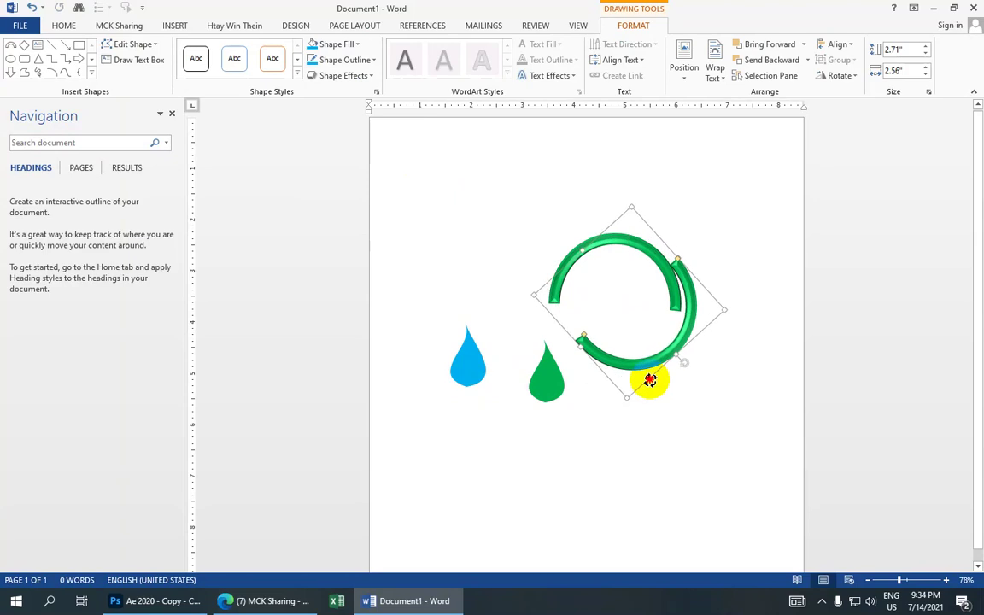
left_click_drag(673, 340, 628, 381)
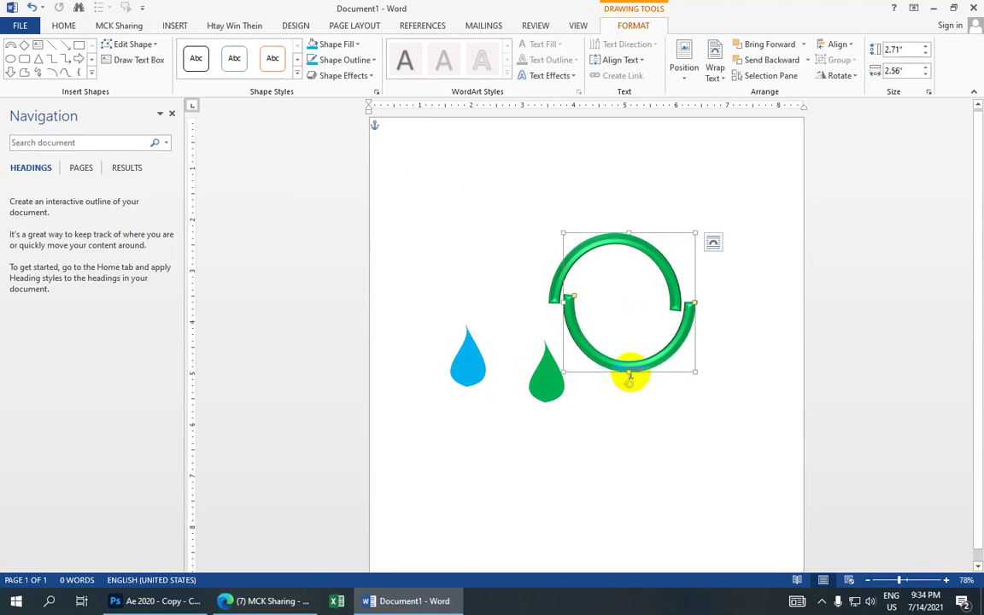
key("Down")
key("Down")
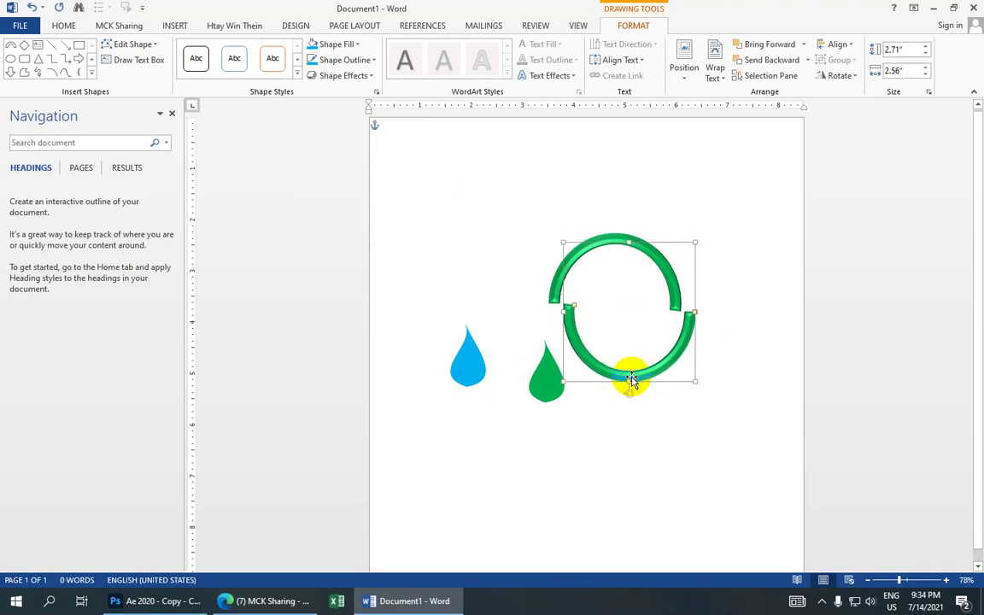
key("Right")
key("Right")
key("Right")
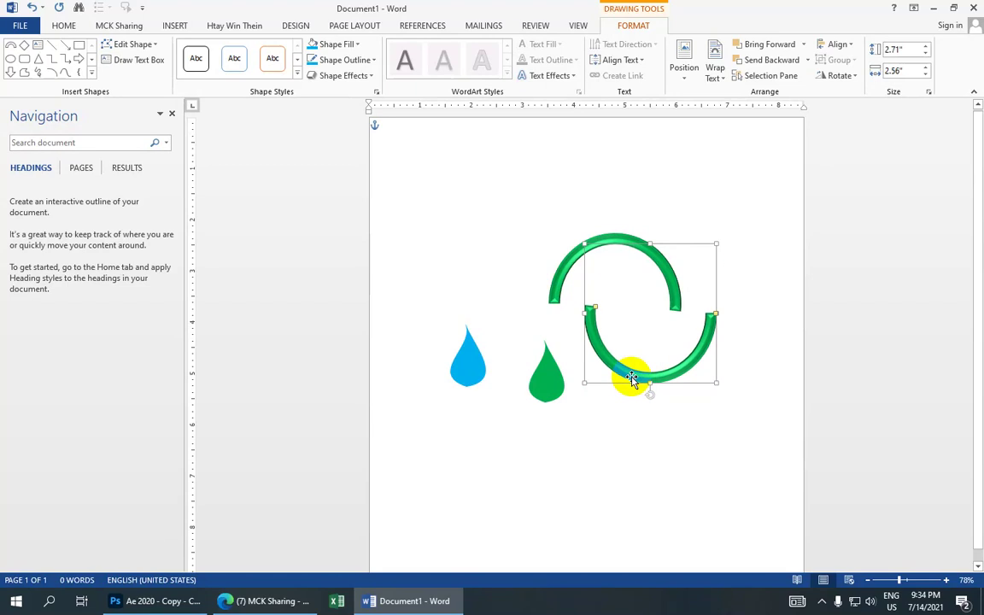
key("Right")
key("Up")
key("Up")
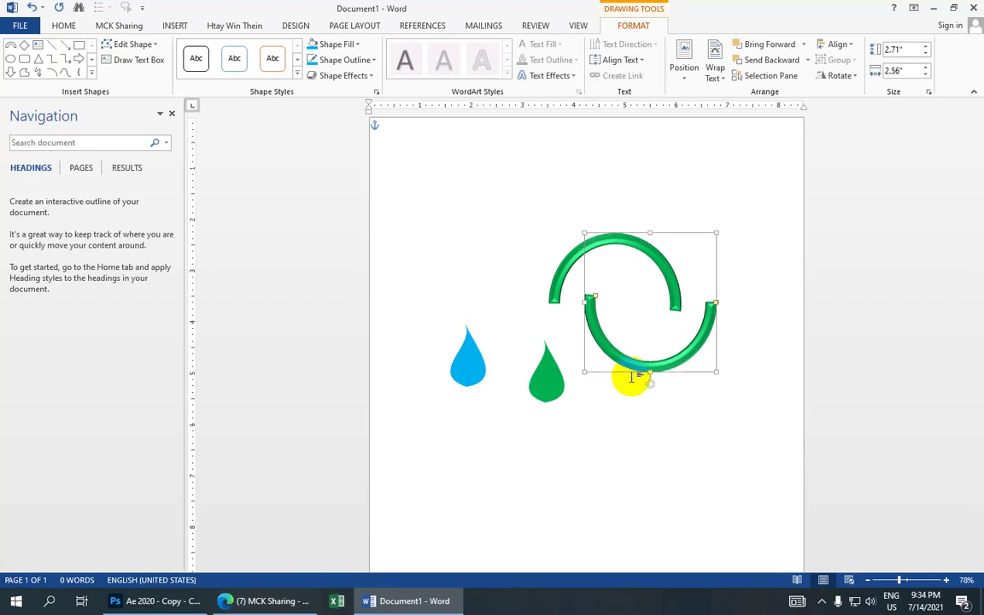
key("Up")
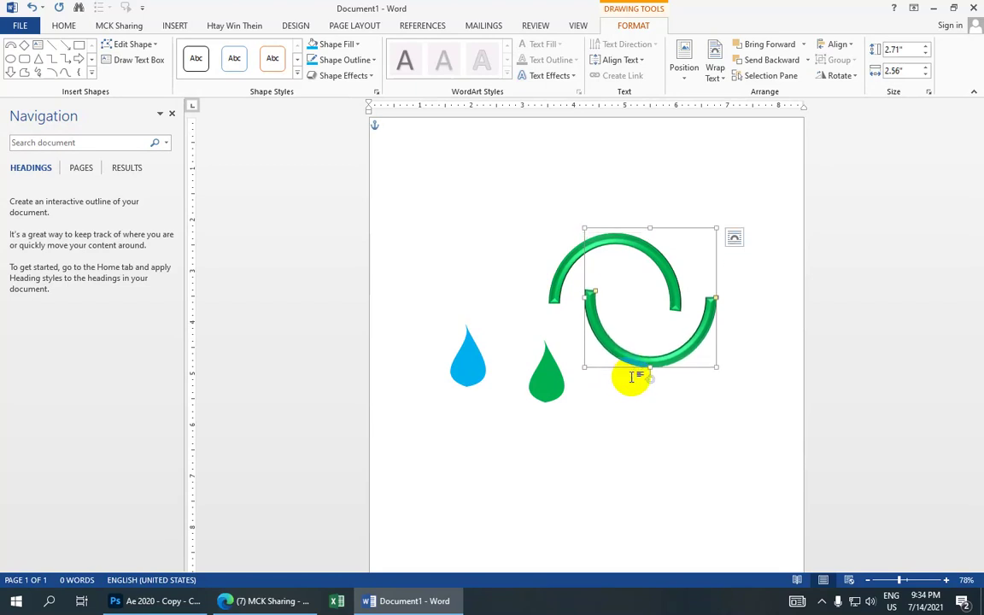
key("Left")
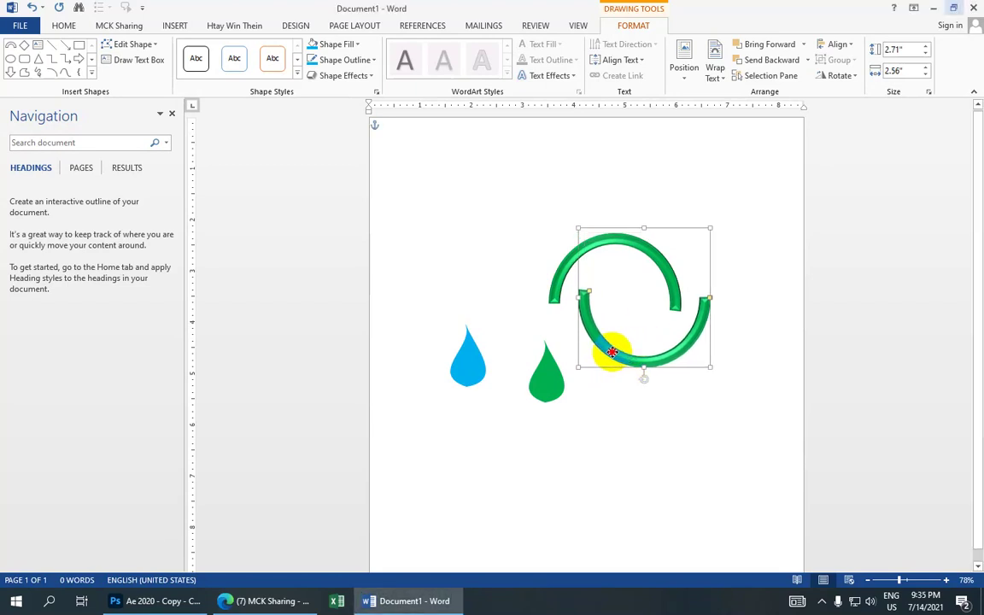
left_click_drag(612, 351, 549, 328)
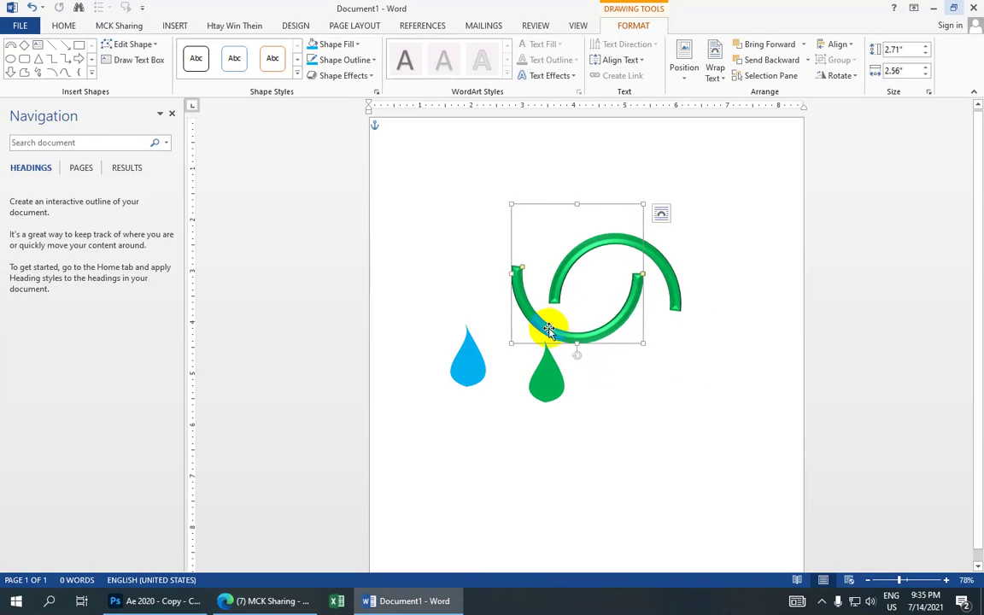
Move the green drop onto the arc's left end and narrow it to 1 by 0.44 inches.
left_click(548, 382)
left_click_drag(548, 375, 520, 247)
left_click_drag(501, 206, 522, 254)
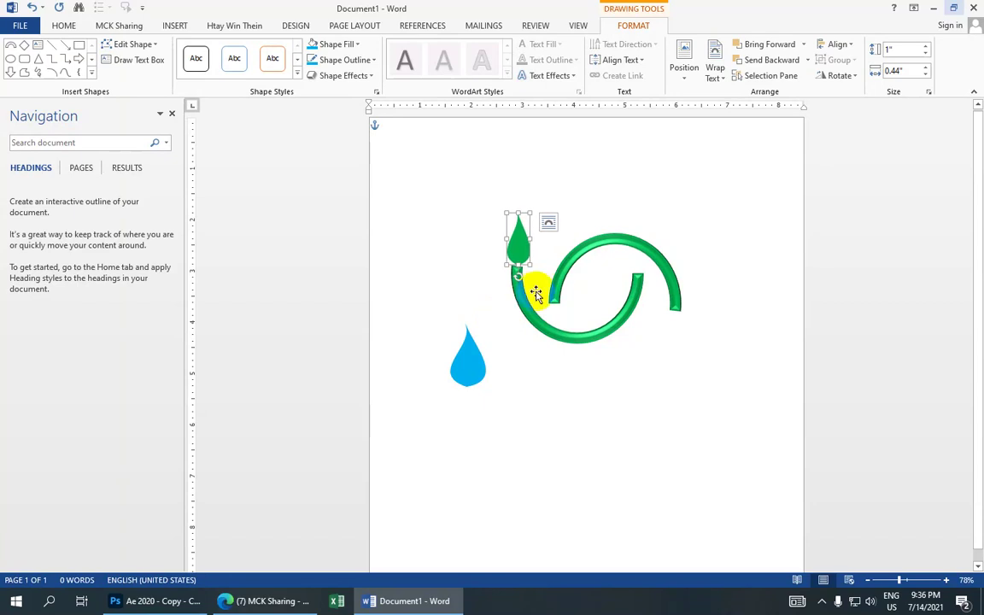
left_click(597, 203)
left_click_drag(530, 248, 520, 251)
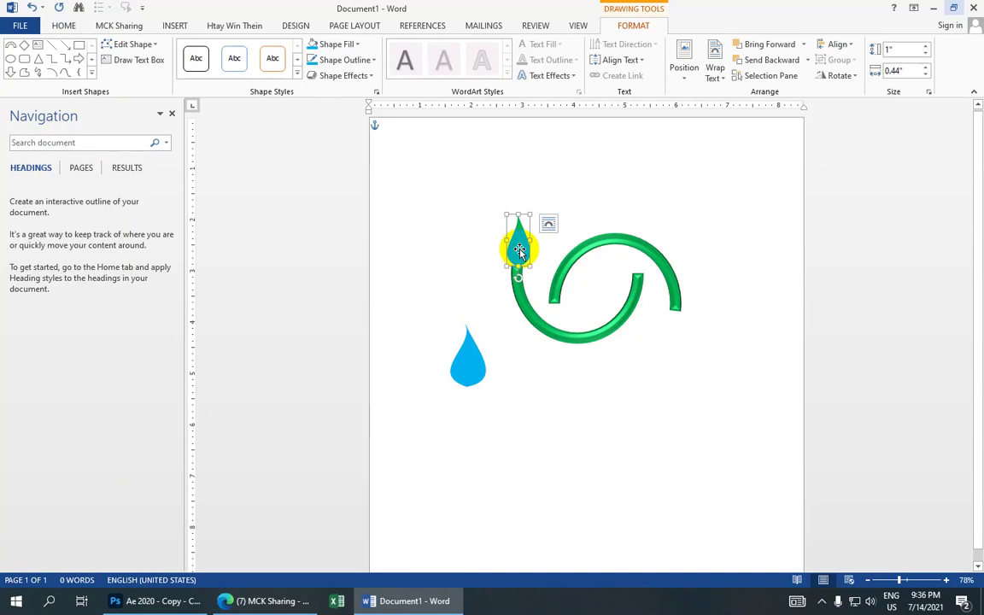
left_click(544, 245)
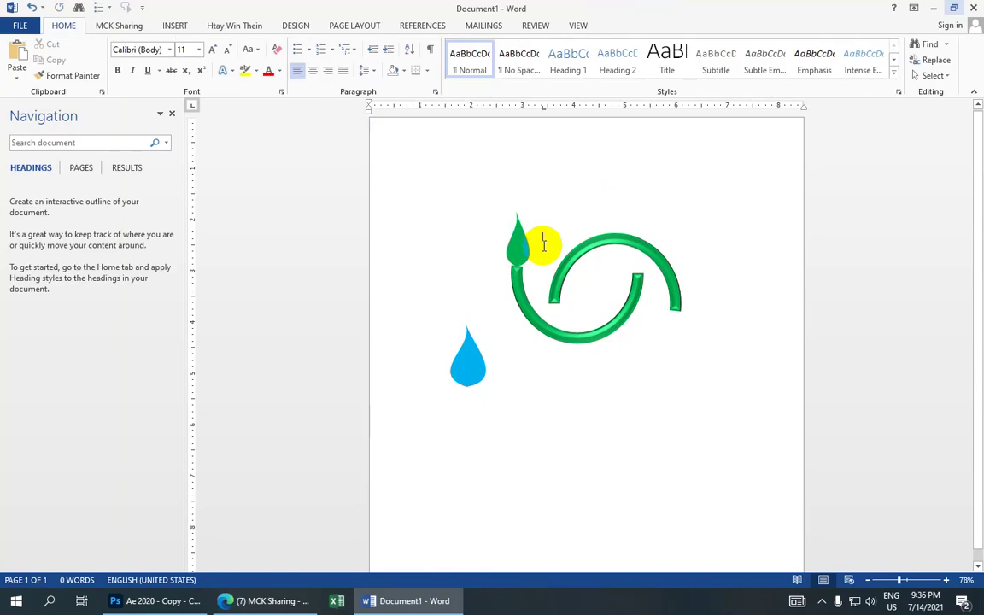
left_click(464, 369)
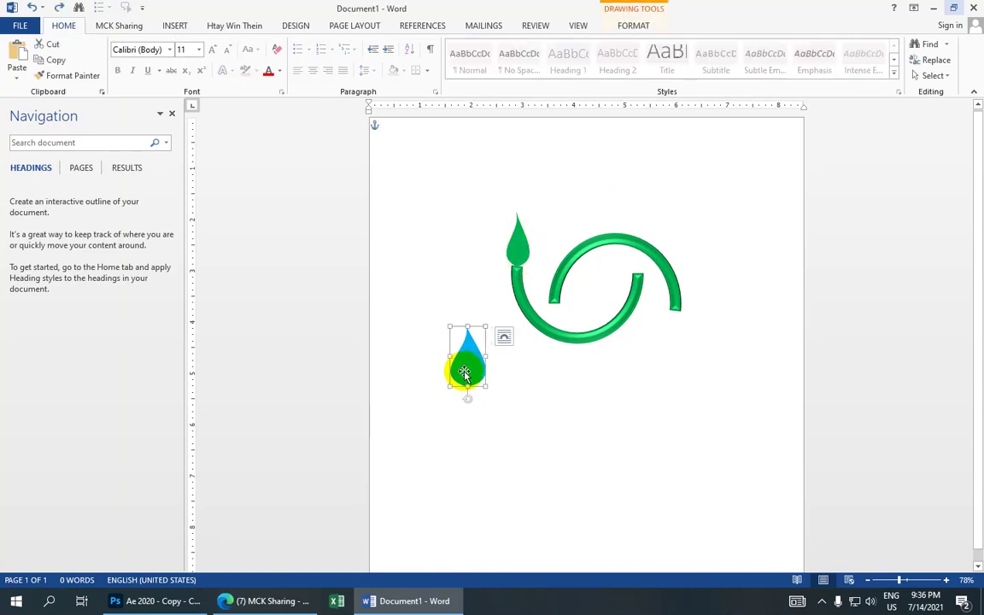
left_click(633, 249)
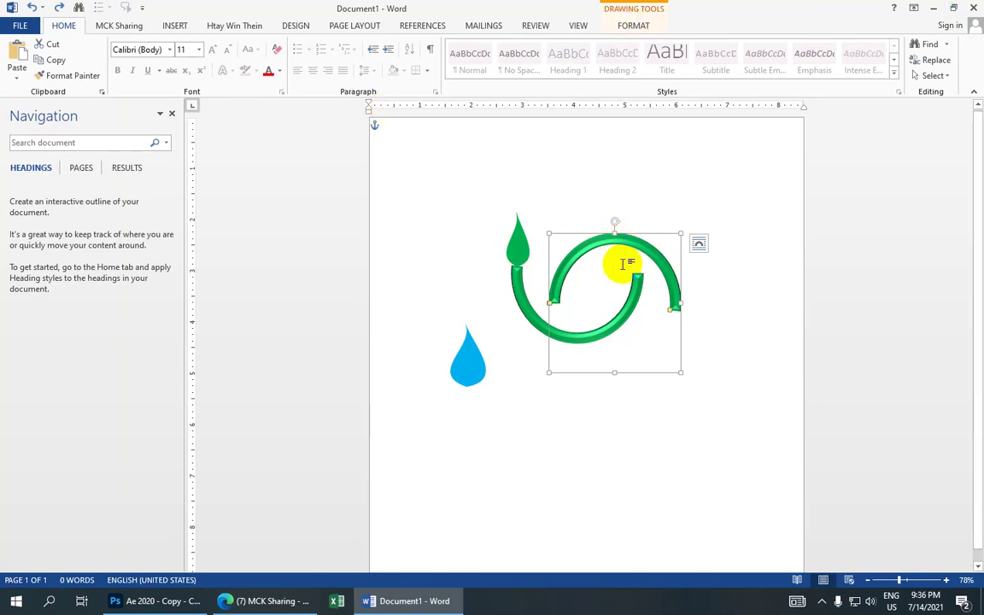
Fill the upper arc Light Blue and apply an outline colour to it.
left_click(636, 25)
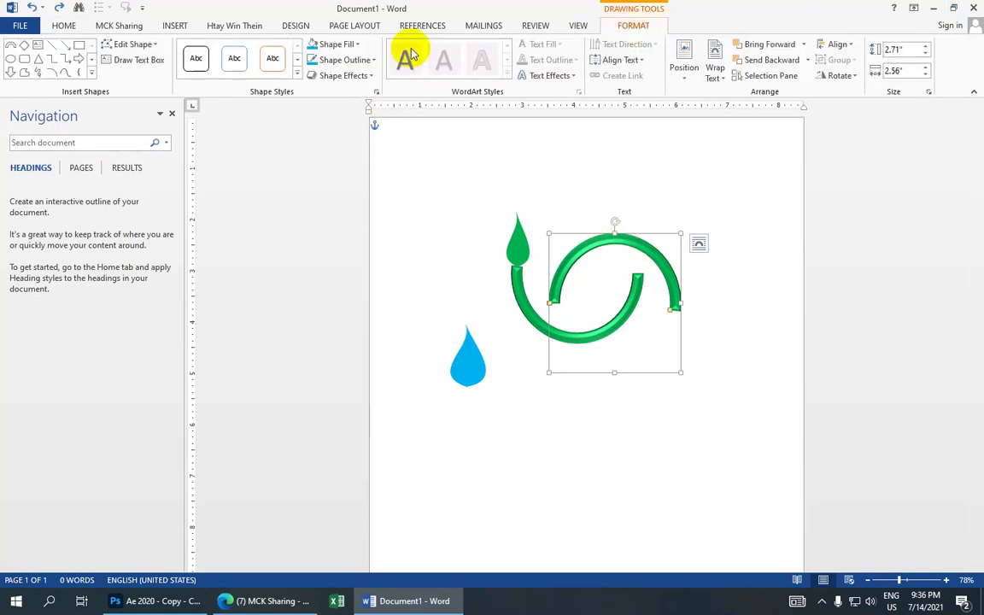
left_click(344, 47)
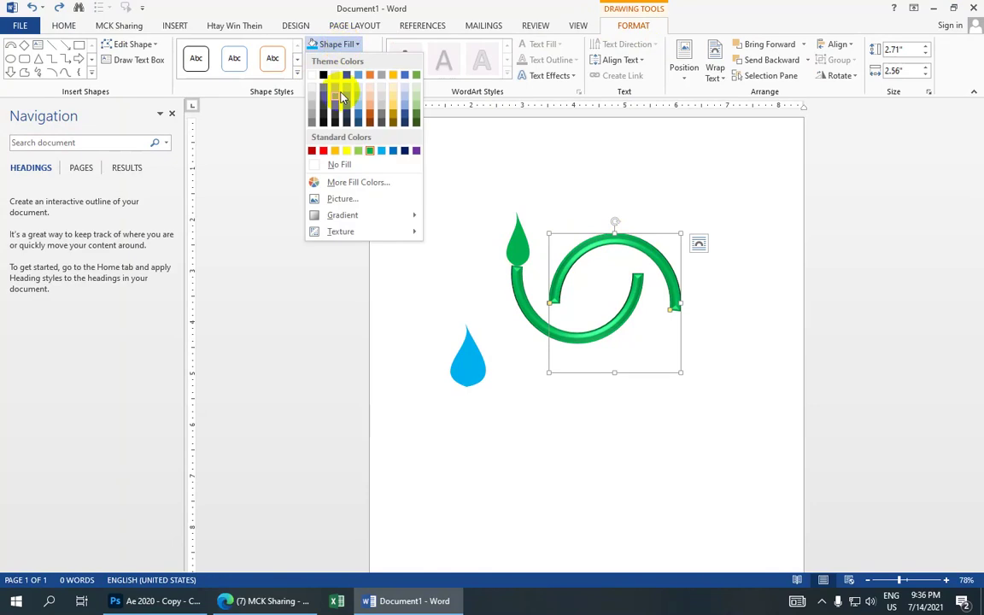
left_click(381, 156)
left_click(373, 60)
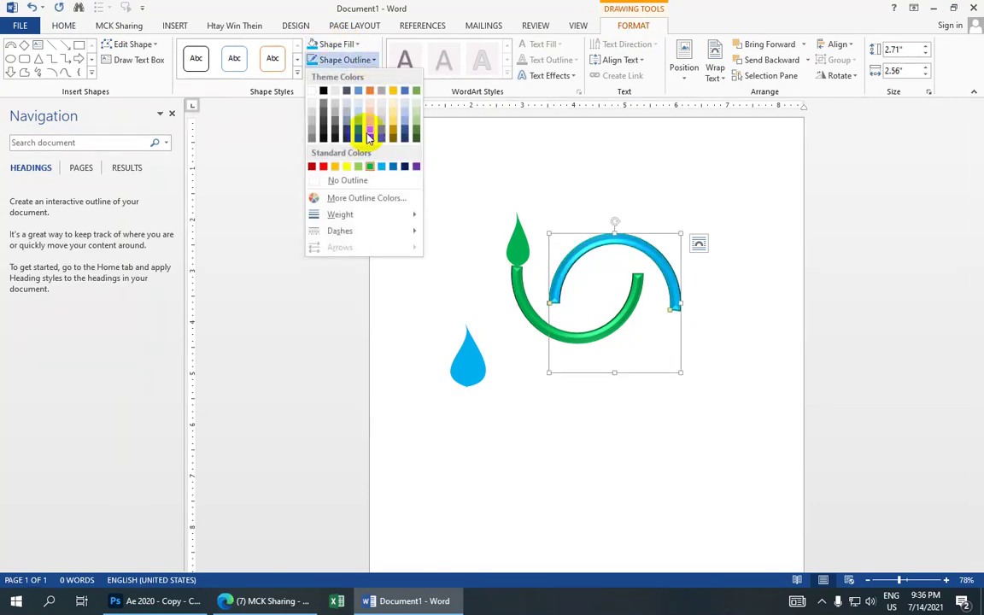
left_click(381, 170)
left_click(379, 165)
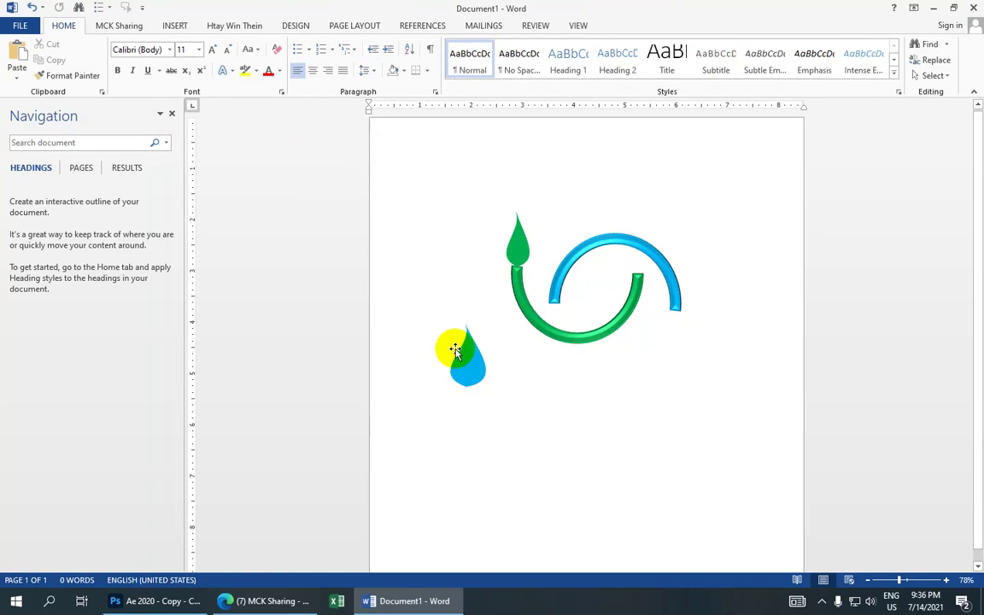
Move the blue drop to the arc's right end and rotate it to hang downward.
left_click_drag(461, 369, 670, 355)
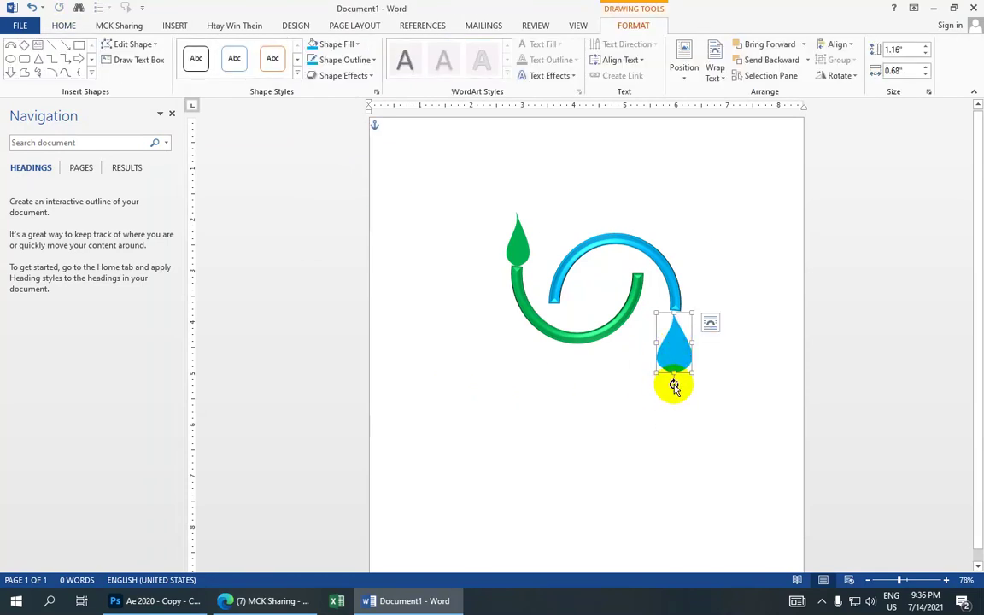
mouse_move(674, 385)
left_mouse_down()
mouse_move(662, 293)
mouse_move(670, 285)
mouse_move(675, 341)
mouse_move(660, 313)
left_mouse_up()
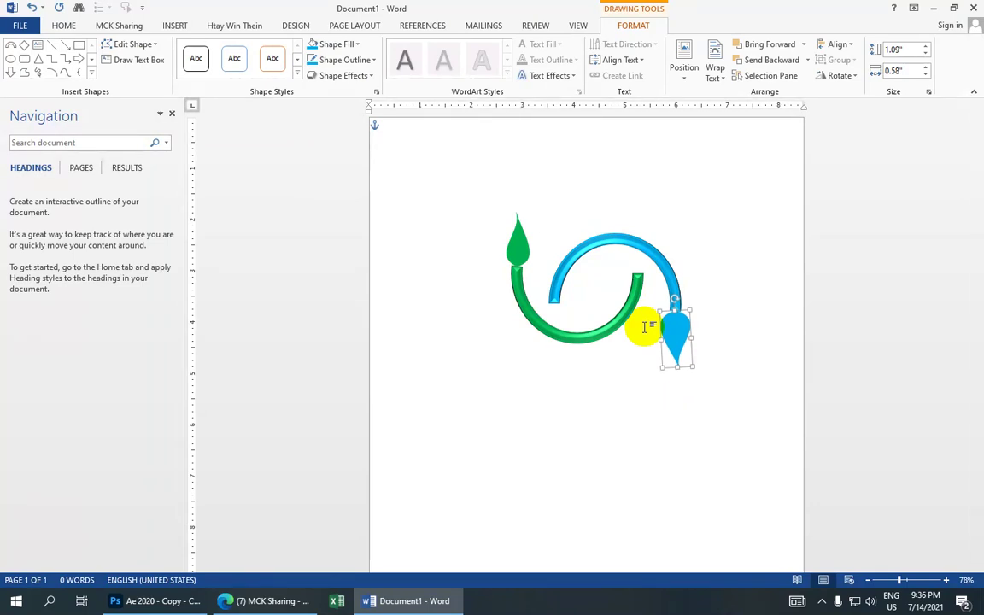
left_click(754, 301)
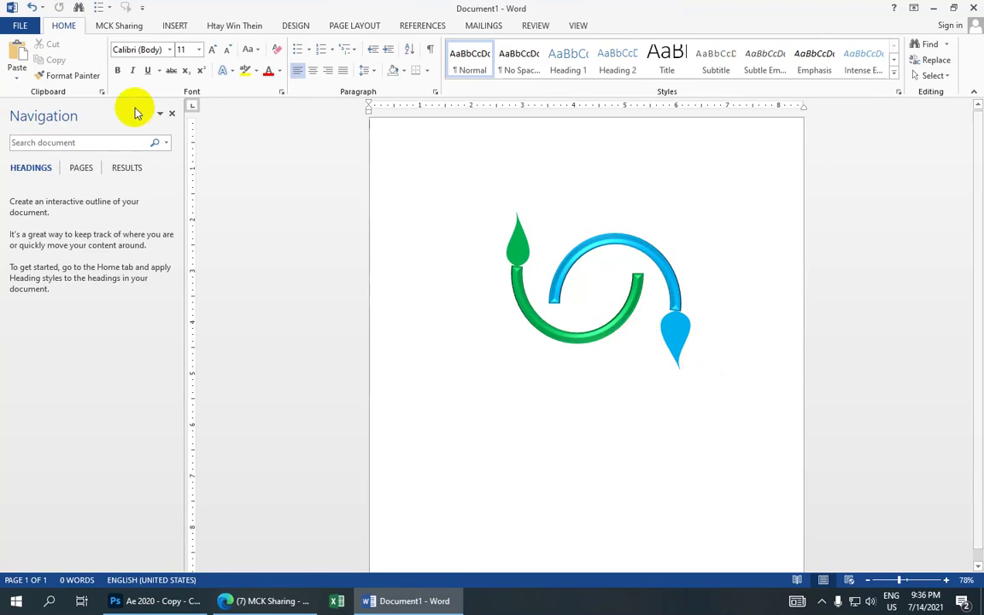
Draw an oval in the middle of the swirl and tilt it into a slanted position.
left_click(174, 31)
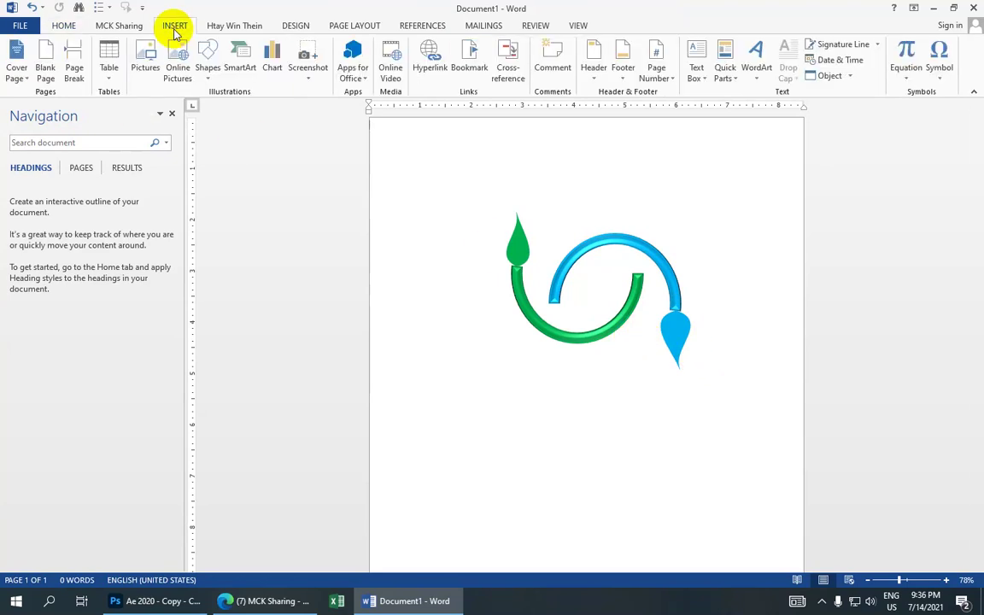
left_click(206, 59)
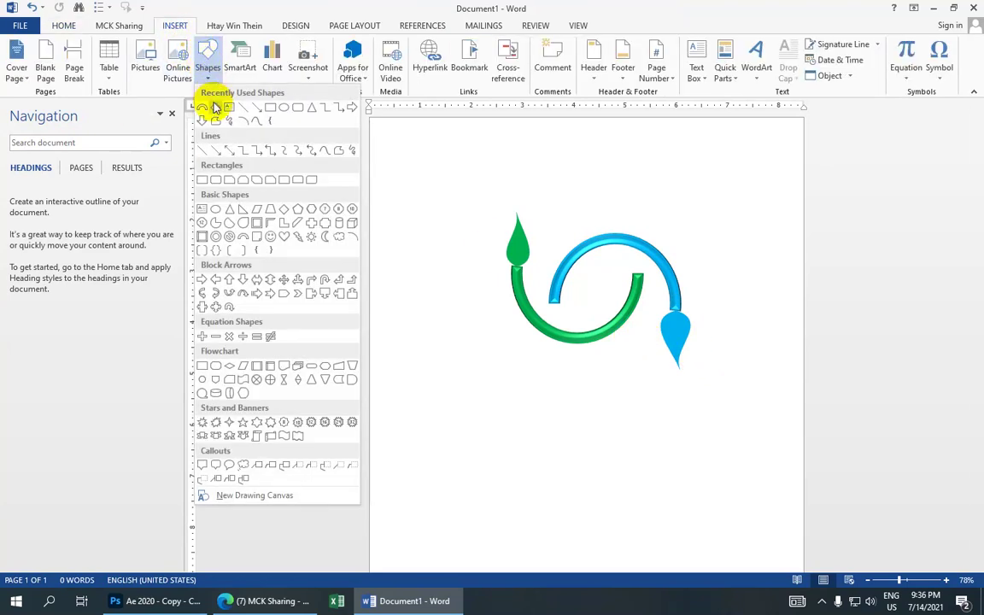
left_click(282, 111)
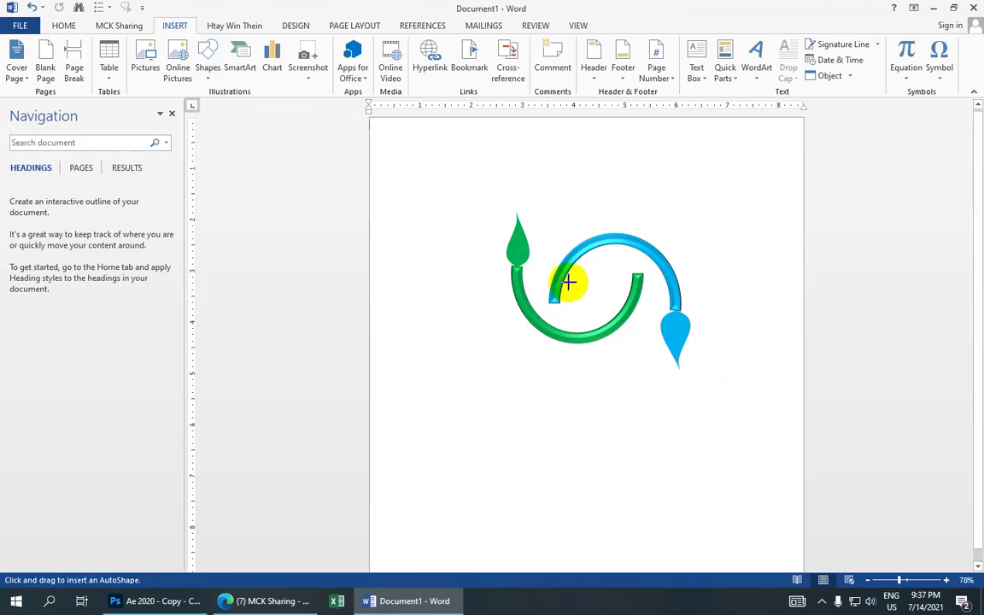
mouse_move(570, 293)
left_mouse_down()
mouse_move(635, 263)
mouse_move(602, 259)
left_mouse_up()
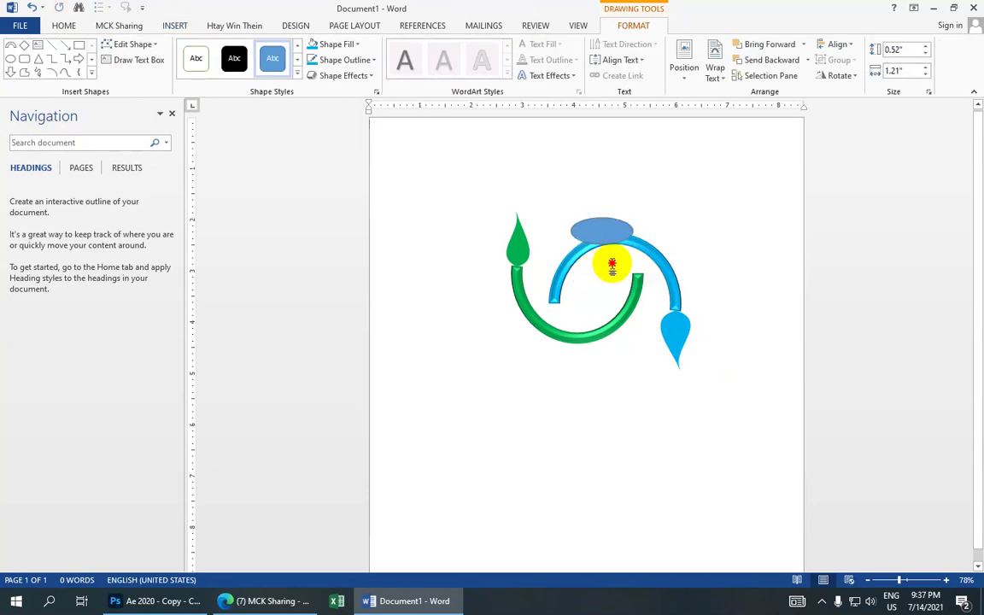
left_click(610, 263)
left_click(597, 233)
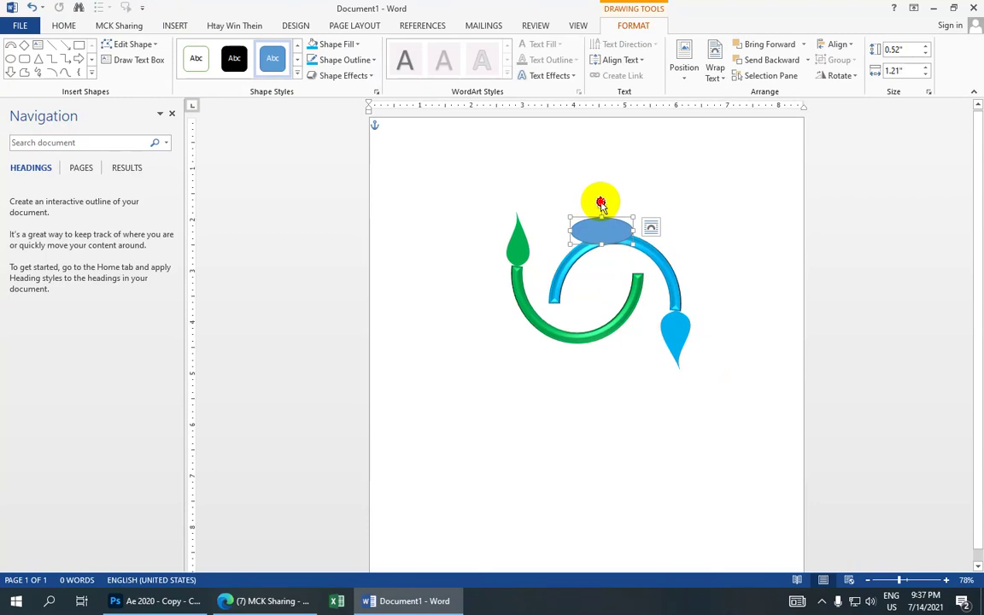
mouse_move(603, 206)
left_mouse_down()
mouse_move(615, 211)
mouse_move(575, 169)
mouse_move(599, 277)
left_mouse_up()
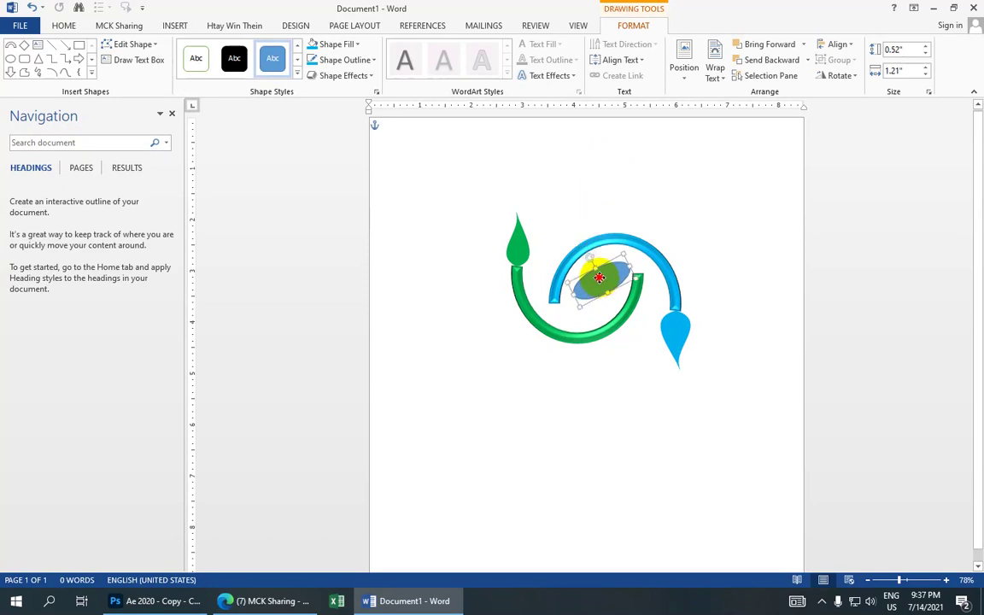
key("ctrl+z")
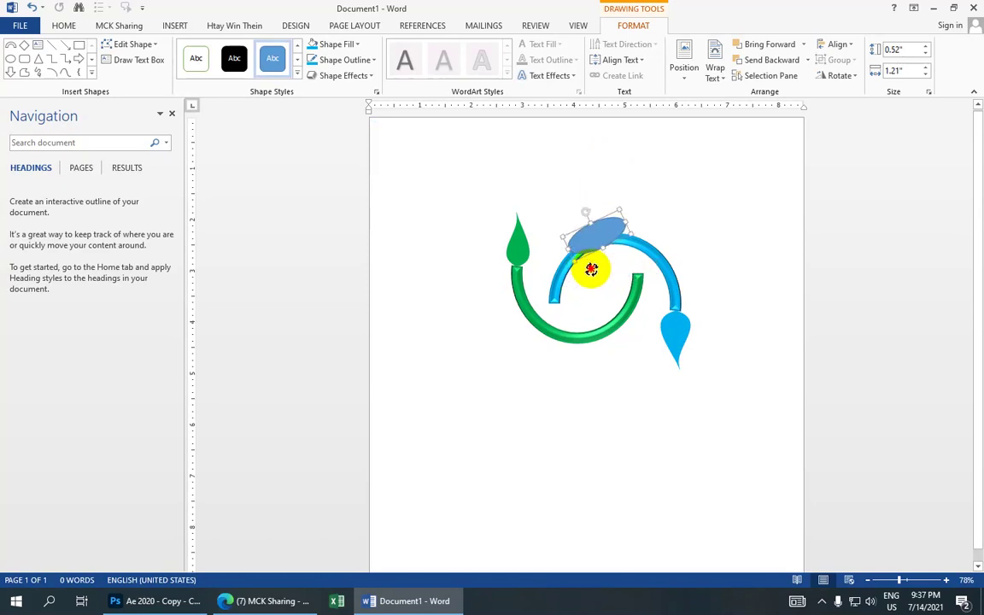
key("ctrl+z")
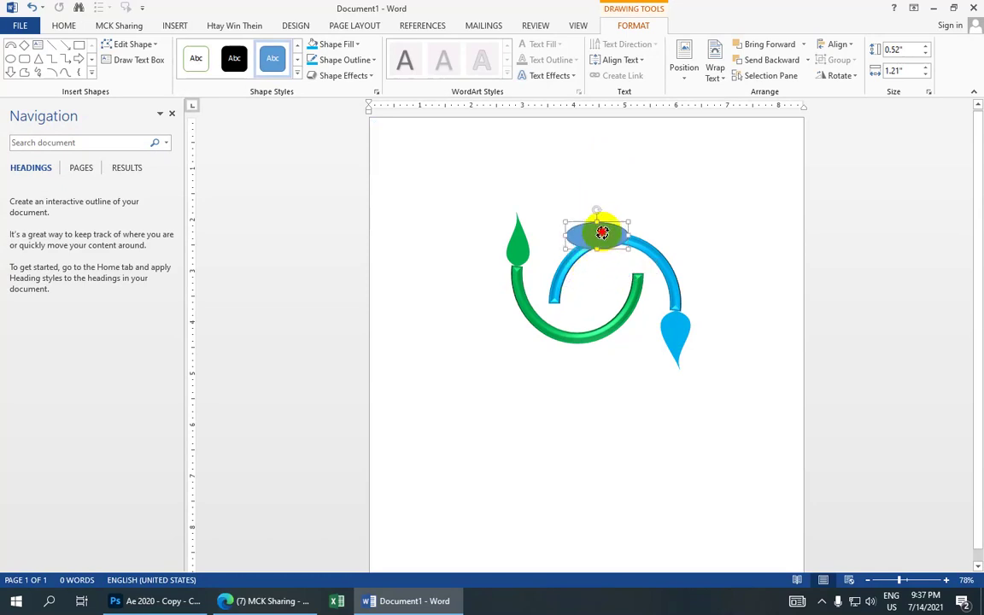
mouse_move(603, 232)
left_mouse_down()
mouse_move(580, 249)
mouse_move(593, 285)
left_mouse_up()
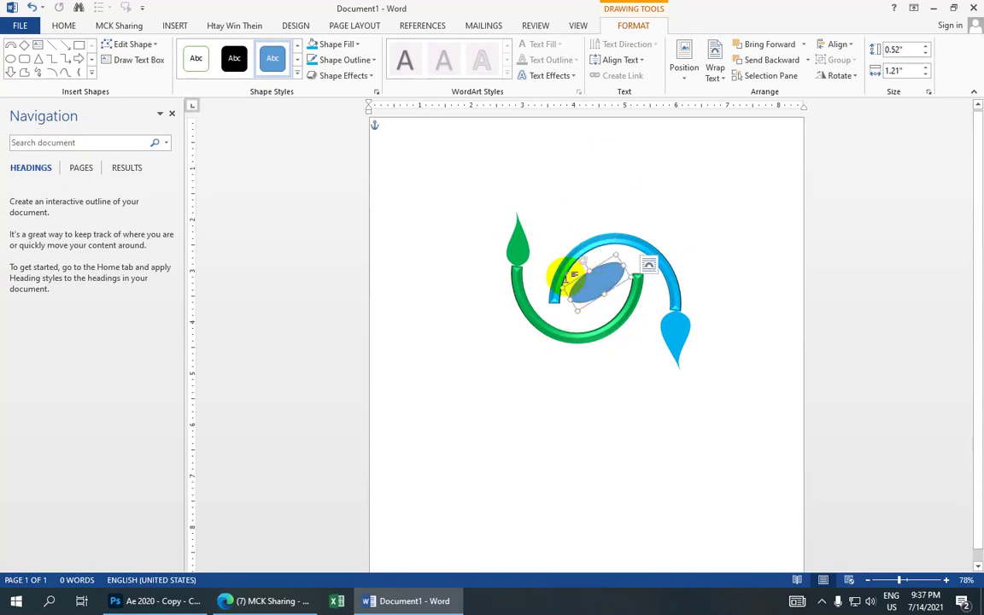
left_click(565, 277)
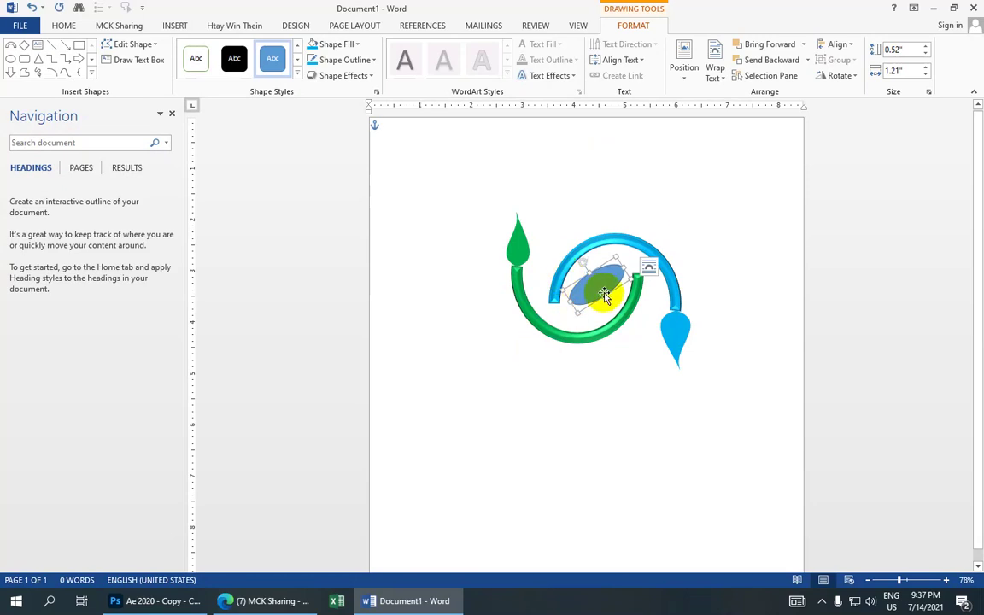
Apply Colored Fill - Black, Dark 1 and set the oval diagonally in the swirl's centre.
left_click(299, 75)
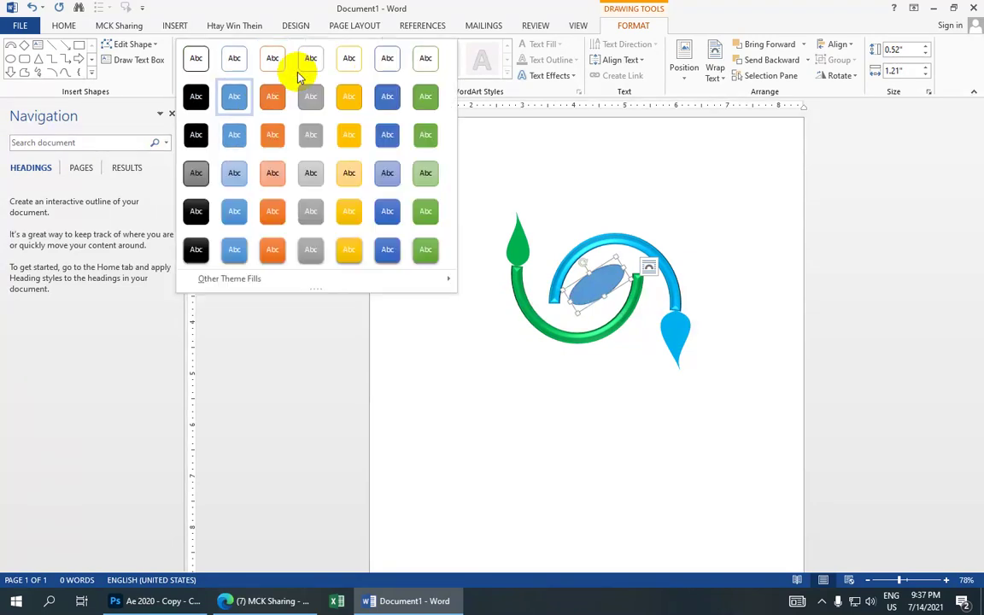
left_click(195, 98)
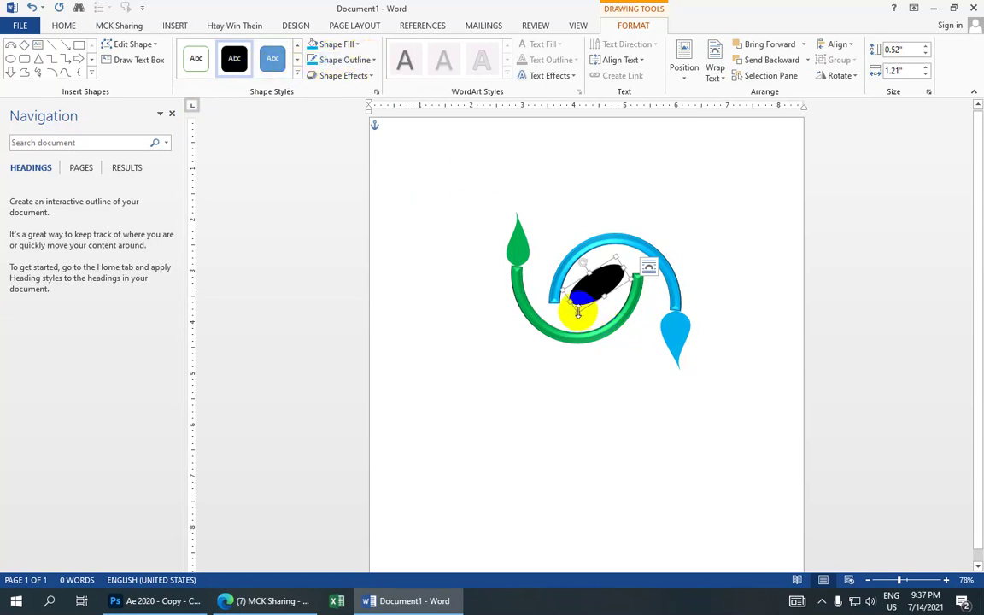
left_click_drag(575, 311, 579, 276)
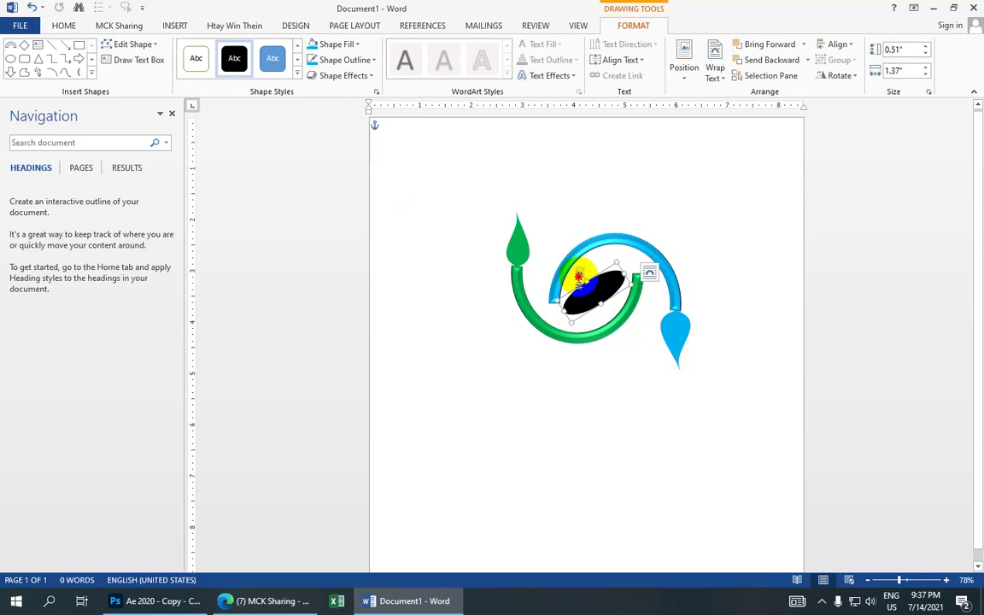
left_click_drag(580, 274, 583, 282)
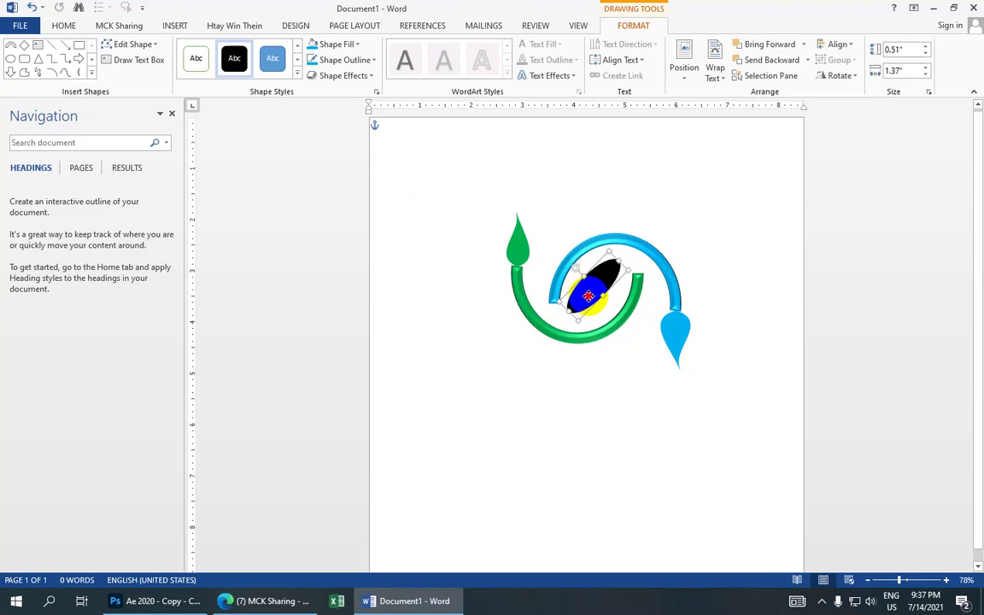
left_click_drag(582, 282, 587, 301)
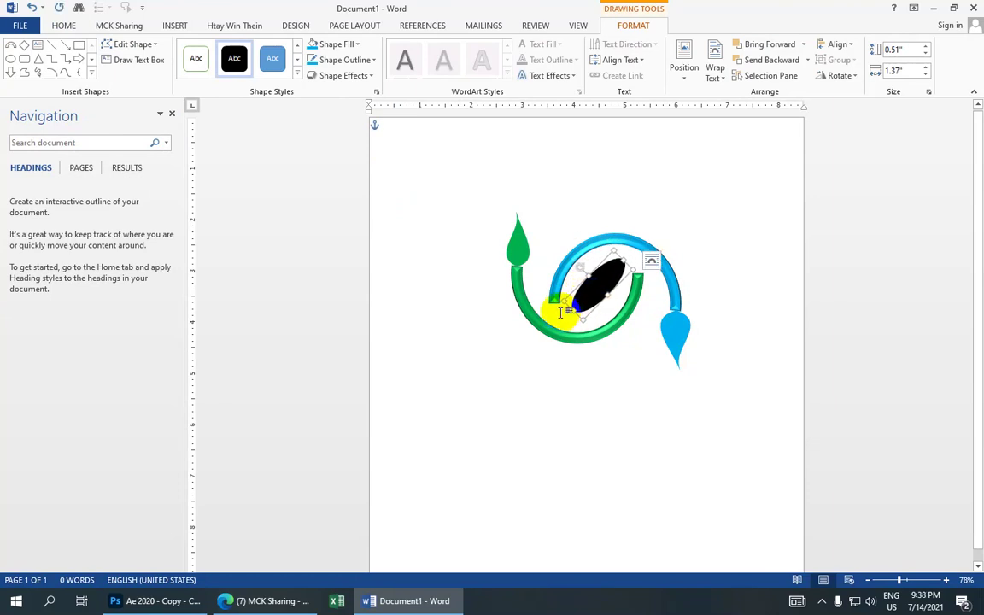
left_click(564, 220)
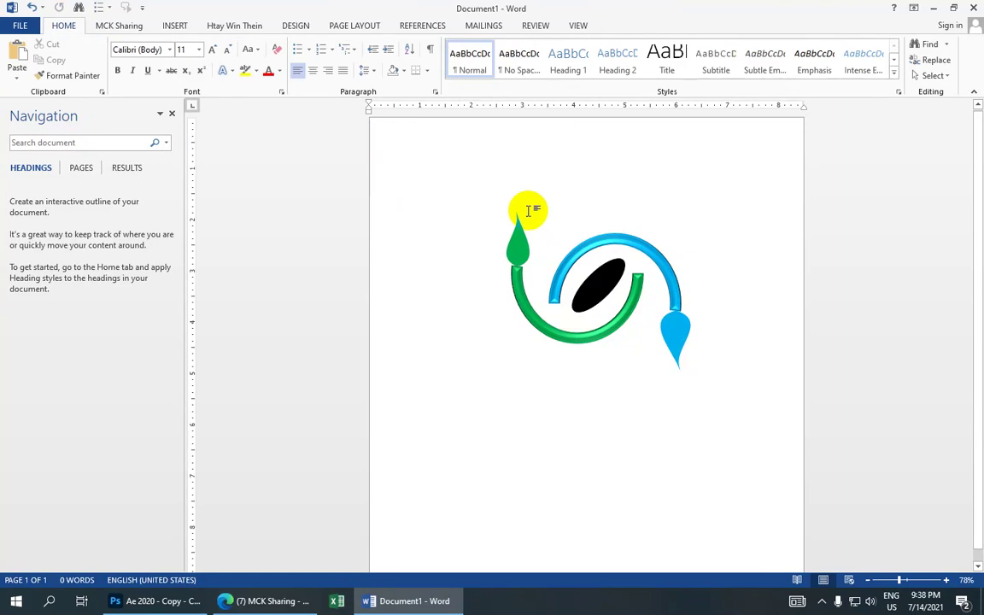
Draw a 5.44 by 5.41 inch Donut around the logo, thin its ring, and nudge it upward.
left_click(172, 24)
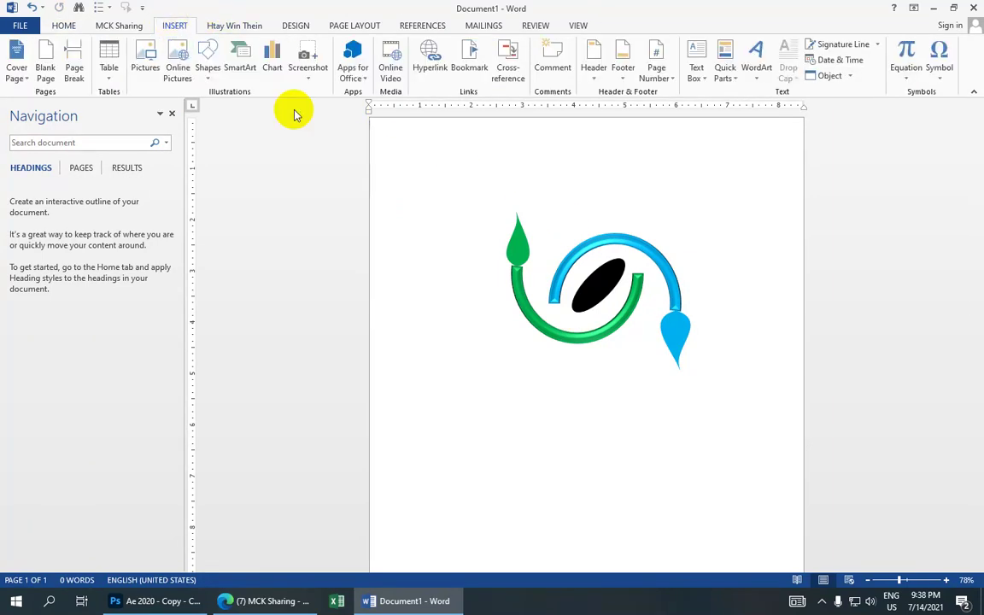
left_click(208, 63)
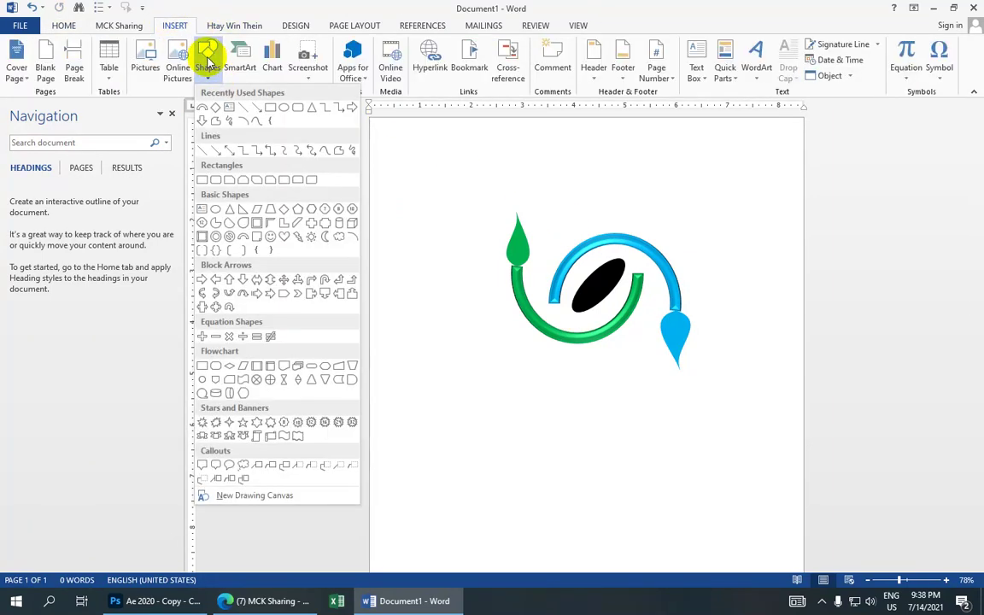
left_click(217, 237)
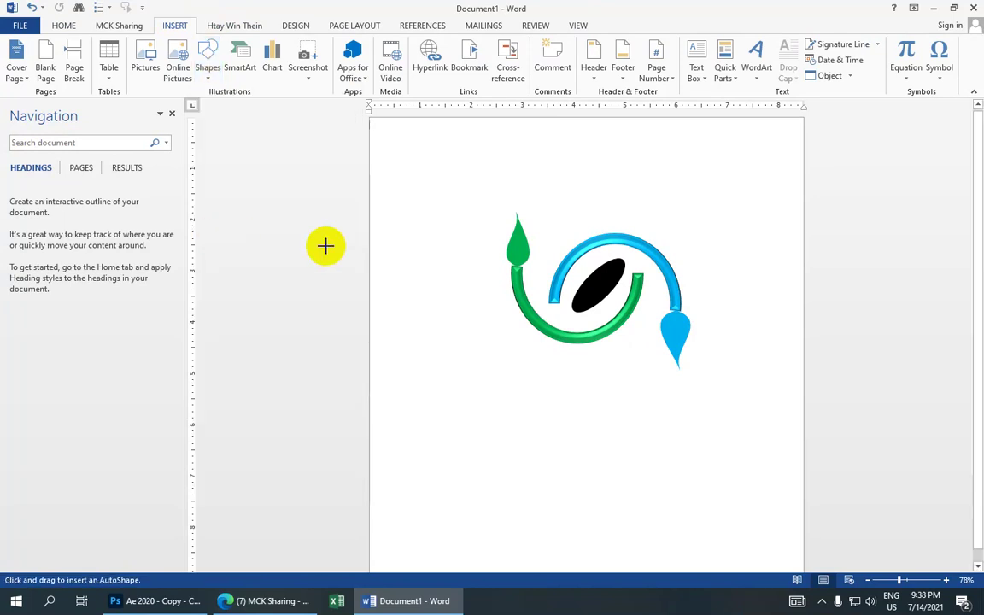
left_click_drag(487, 203, 718, 428)
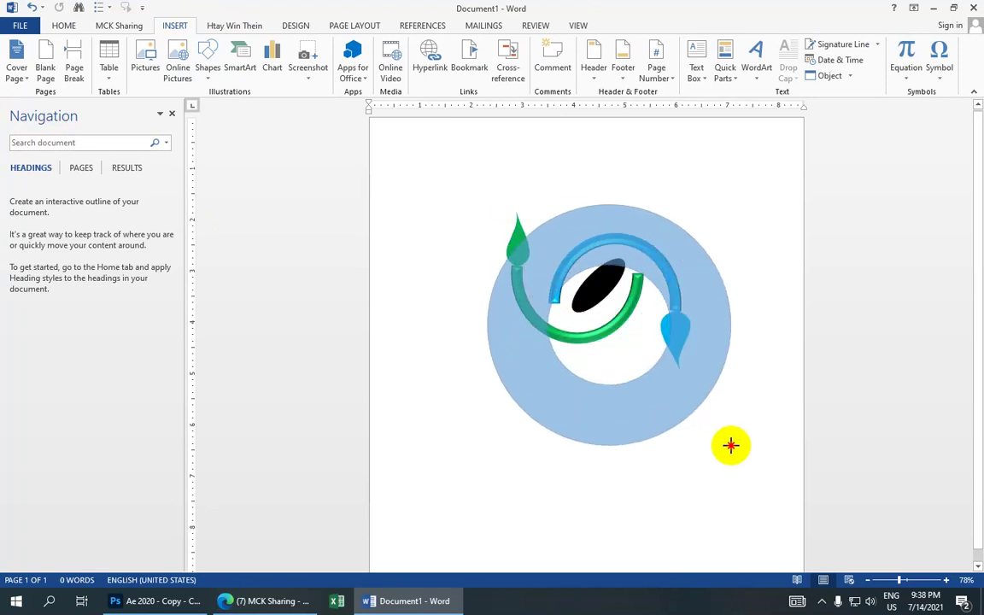
mouse_move(717, 428)
left_mouse_down()
mouse_move(761, 479)
mouse_move(764, 542)
left_mouse_up()
left_click_drag(709, 417, 684, 368)
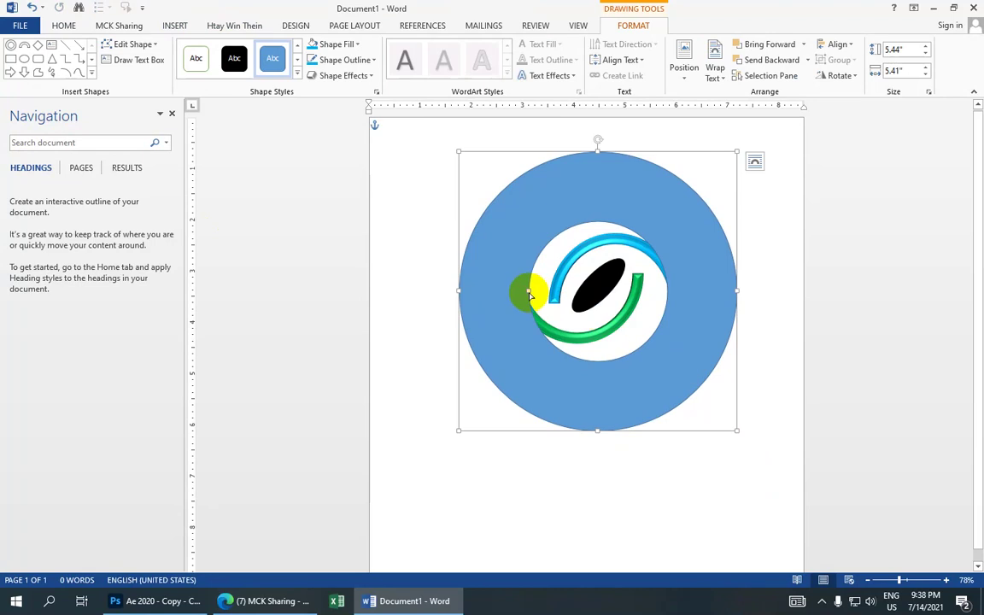
left_click_drag(529, 293, 486, 323)
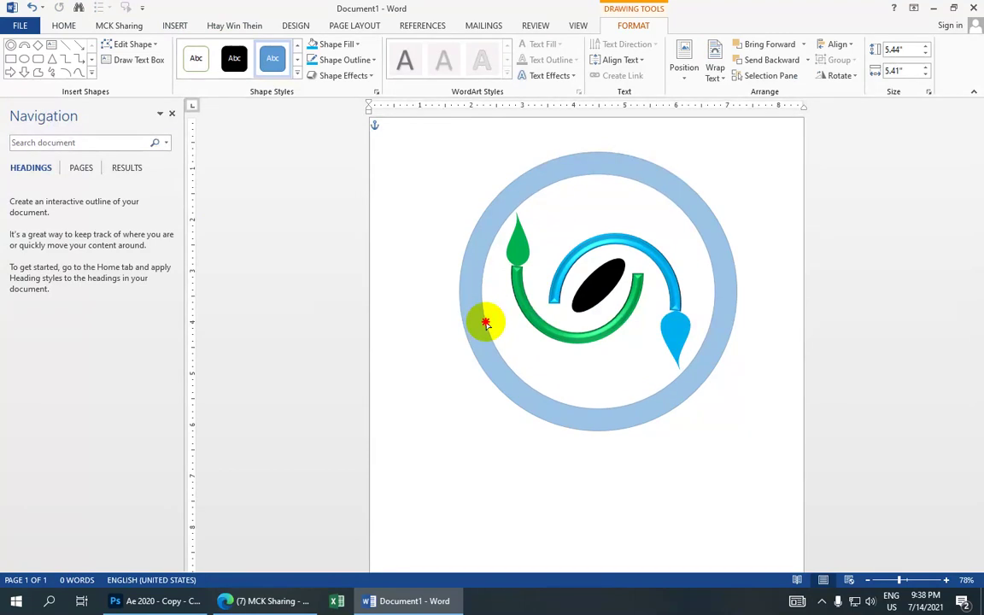
left_click_drag(486, 323, 480, 325)
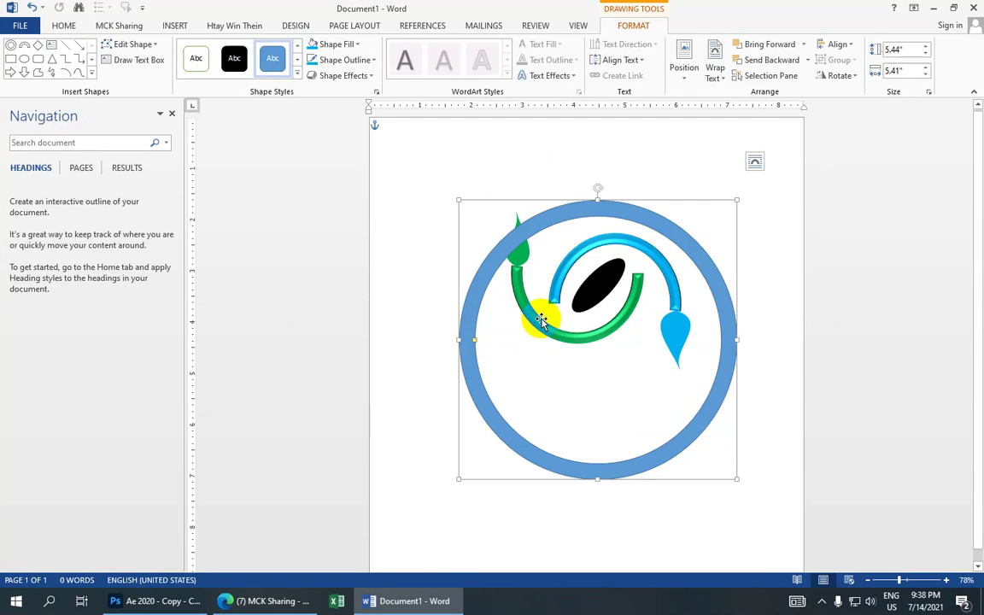
key("Up")
key("Up")
key("Up")
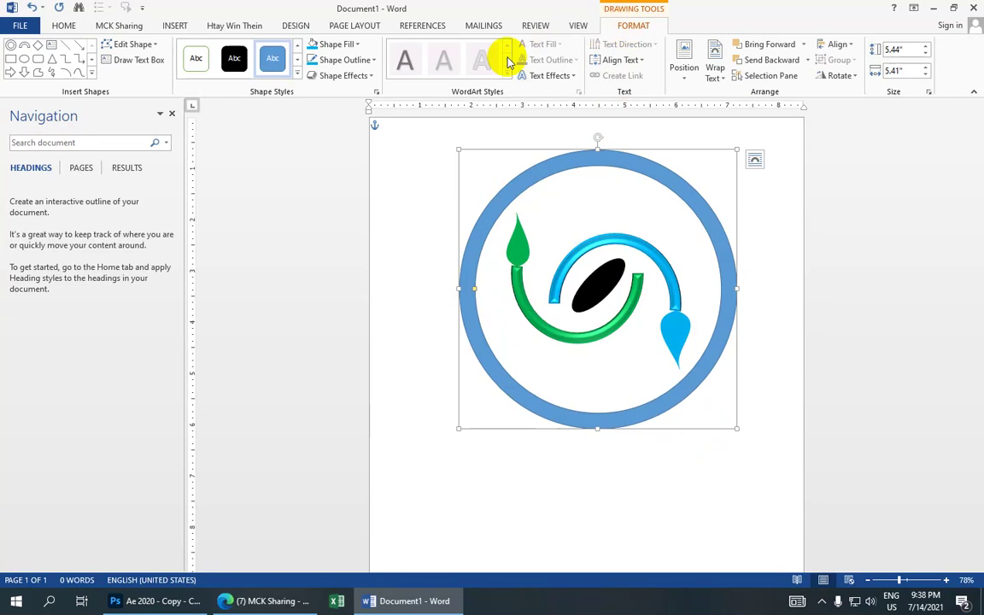
Give the outer ring a Dark Blue fill and a Dark Blue outline.
left_click(359, 45)
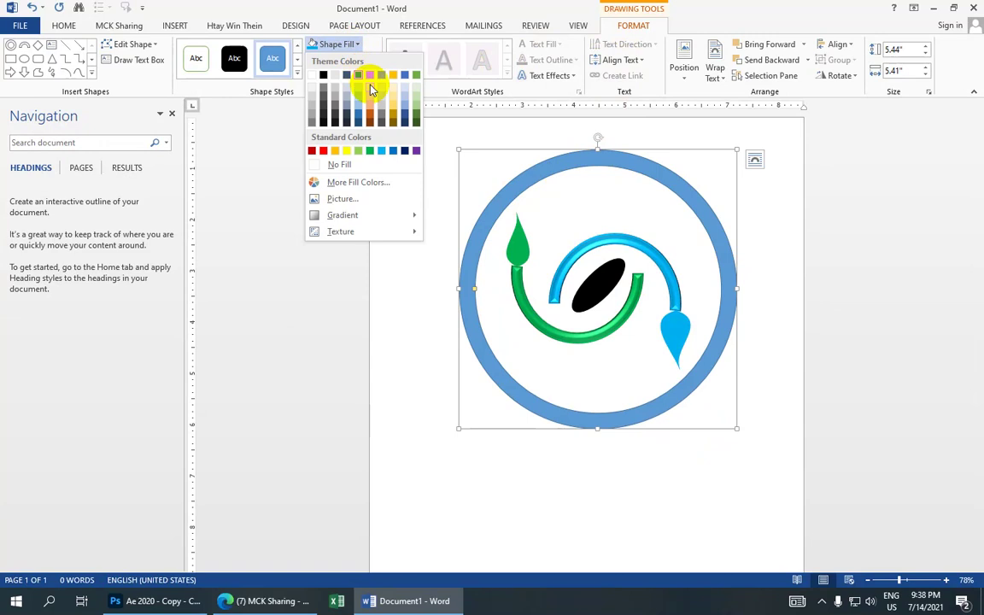
left_click(407, 151)
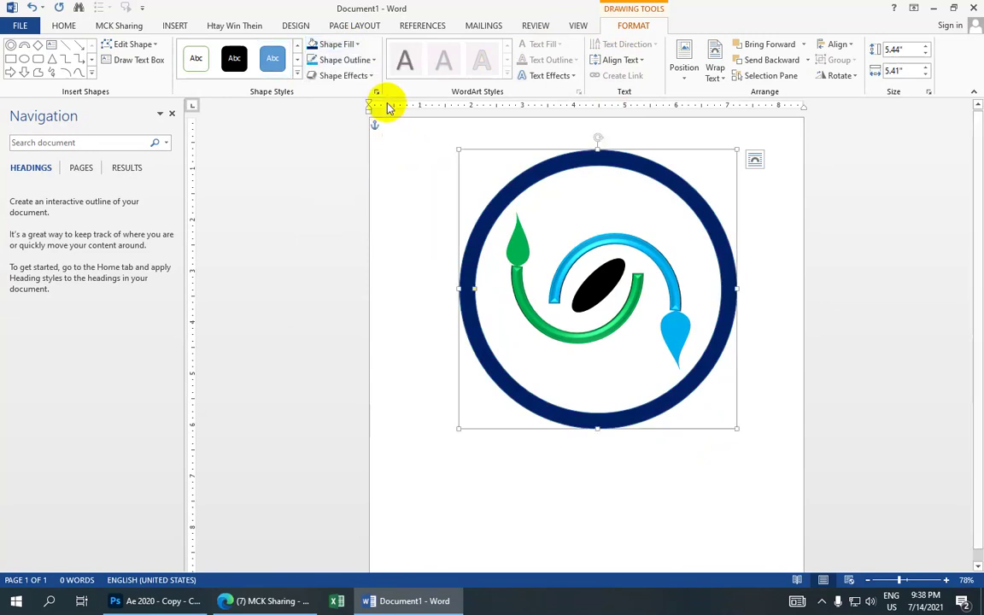
left_click(376, 62)
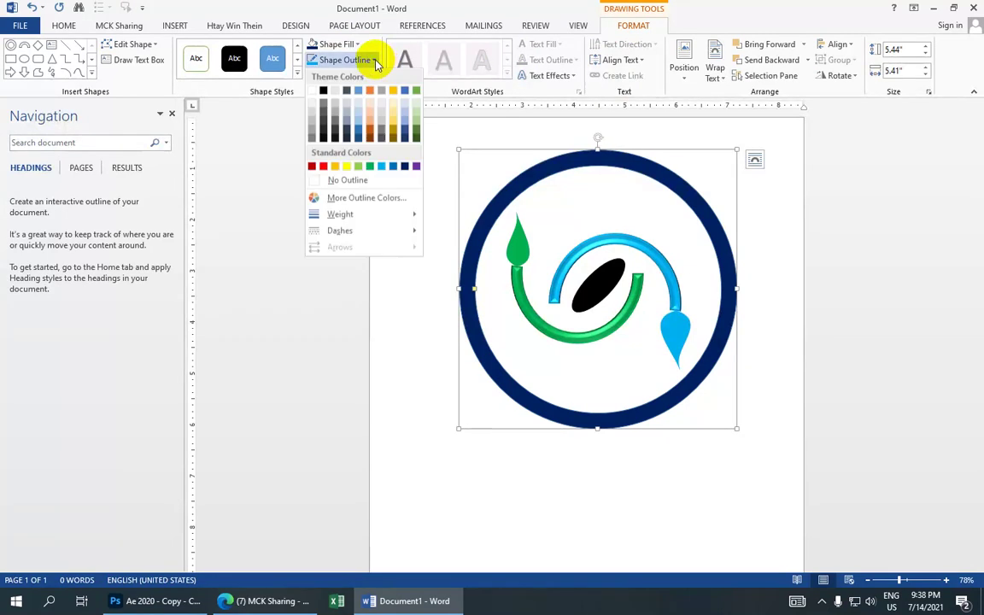
left_click(405, 170)
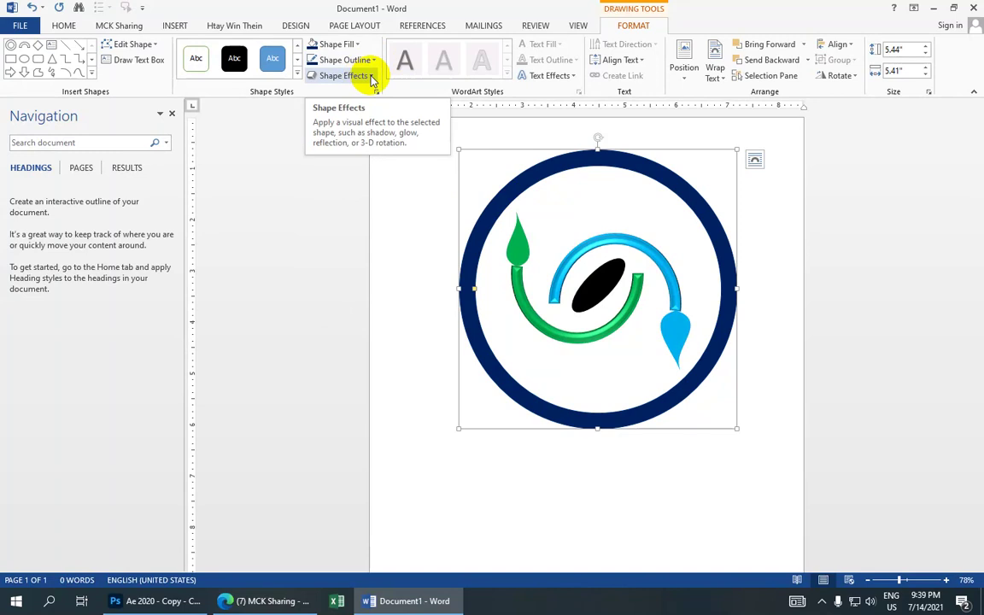
Apply a Bevel style from Shape Effects to the dark-blue ring.
left_click(371, 77)
mouse_move(373, 107)
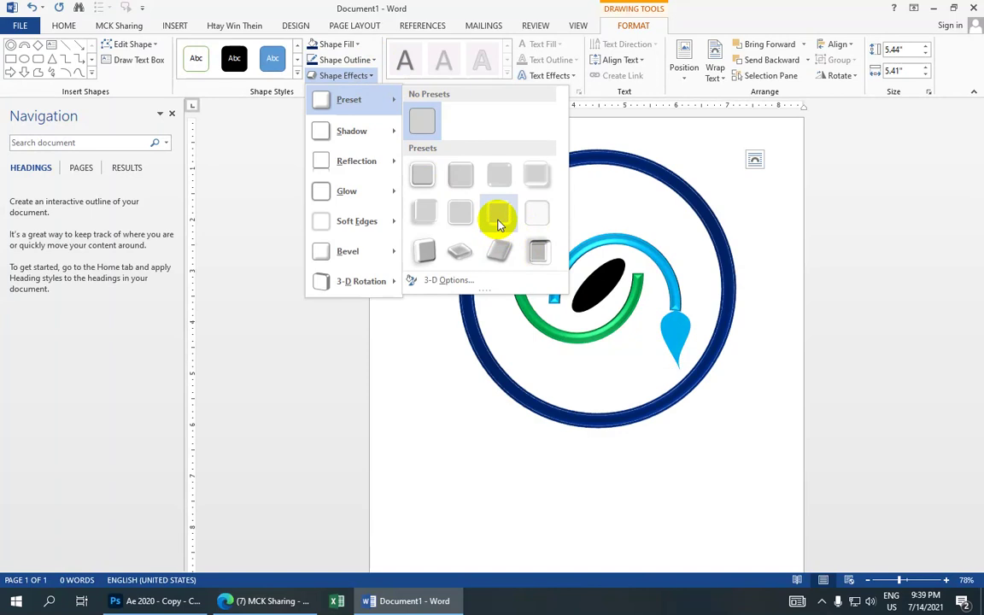
mouse_move(374, 254)
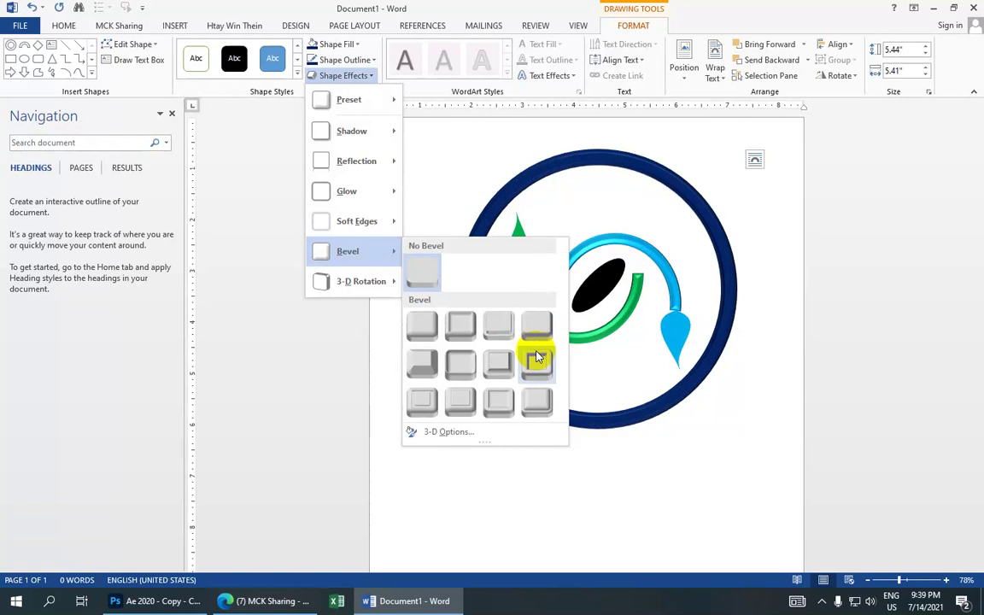
left_click(467, 405)
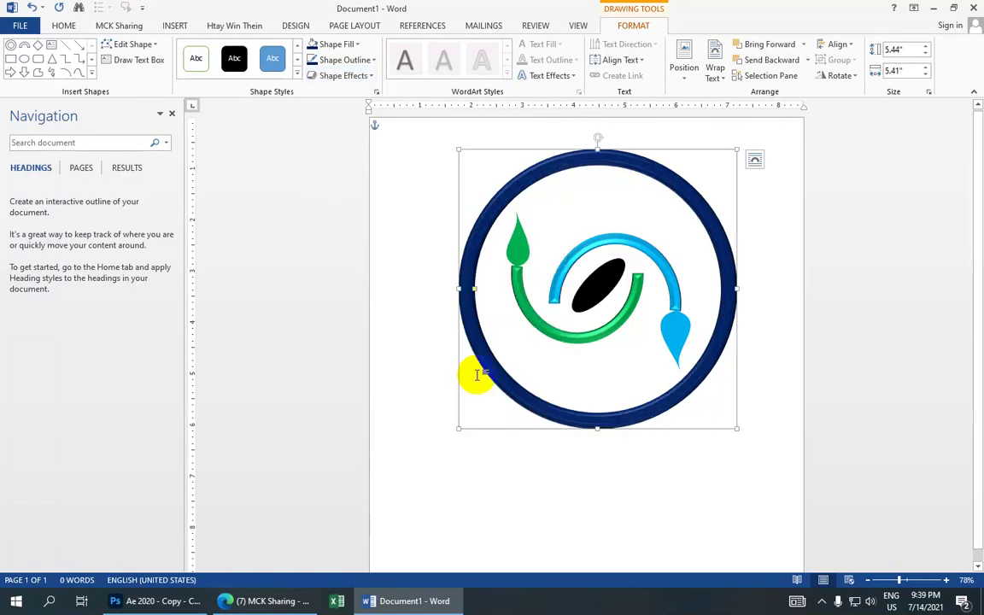
Insert the picture im.jpg from the Desktop's H H folder.
left_click(177, 27)
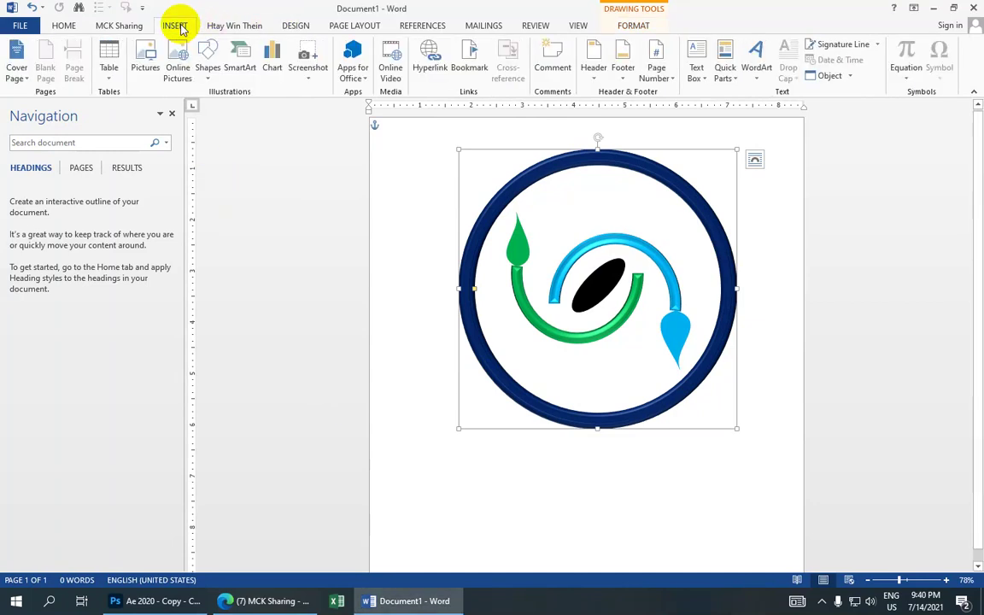
left_click(145, 61)
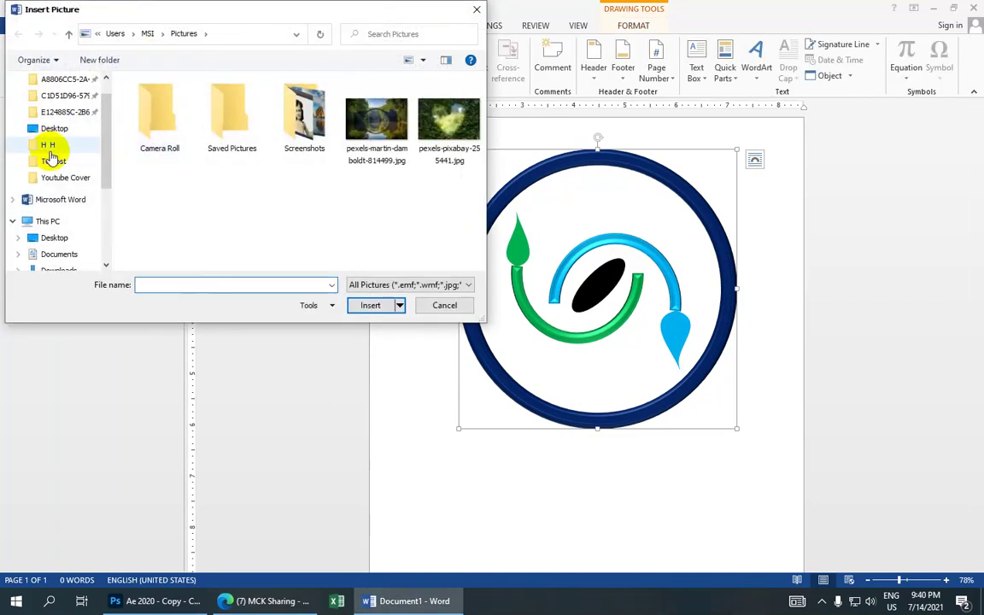
left_click(49, 145)
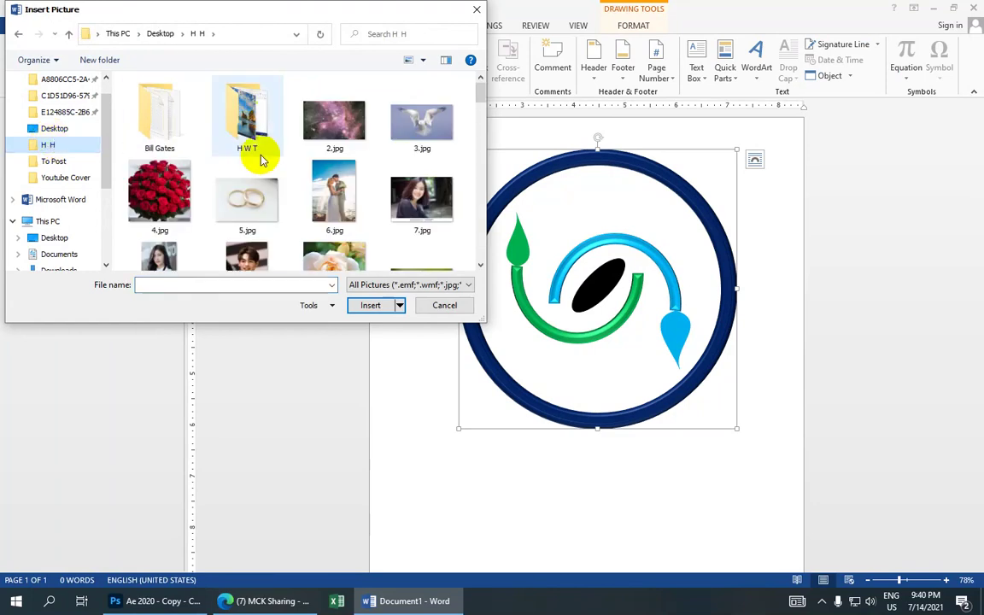
scroll(345, 165, "down", 2)
scroll(350, 169, "down", 3)
scroll(350, 169, "down", 1)
scroll(351, 169, "down", 1)
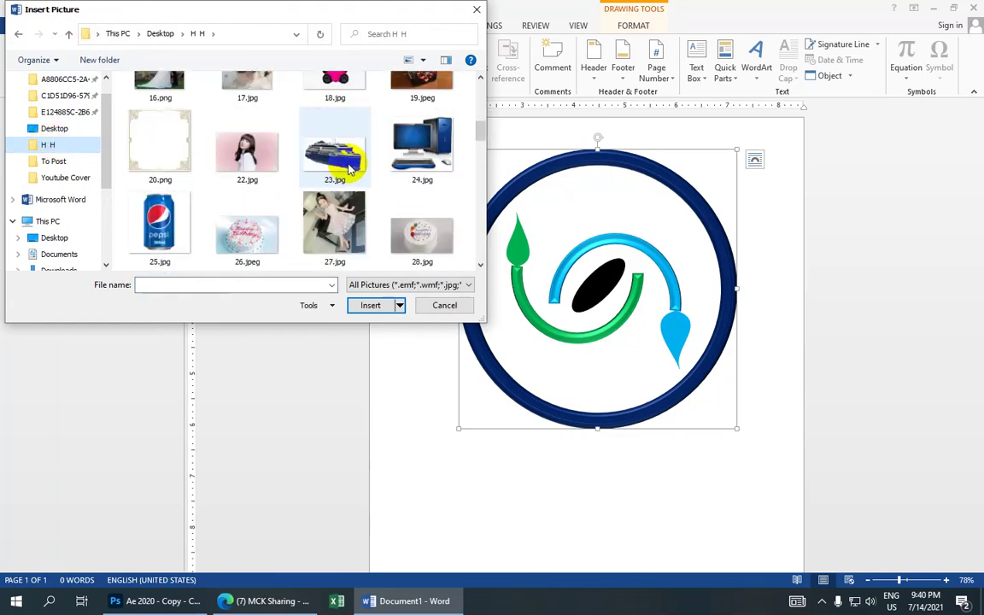
scroll(350, 169, "down", 1)
scroll(350, 169, "down", 1)
scroll(349, 169, "down", 3)
scroll(349, 169, "down", 3)
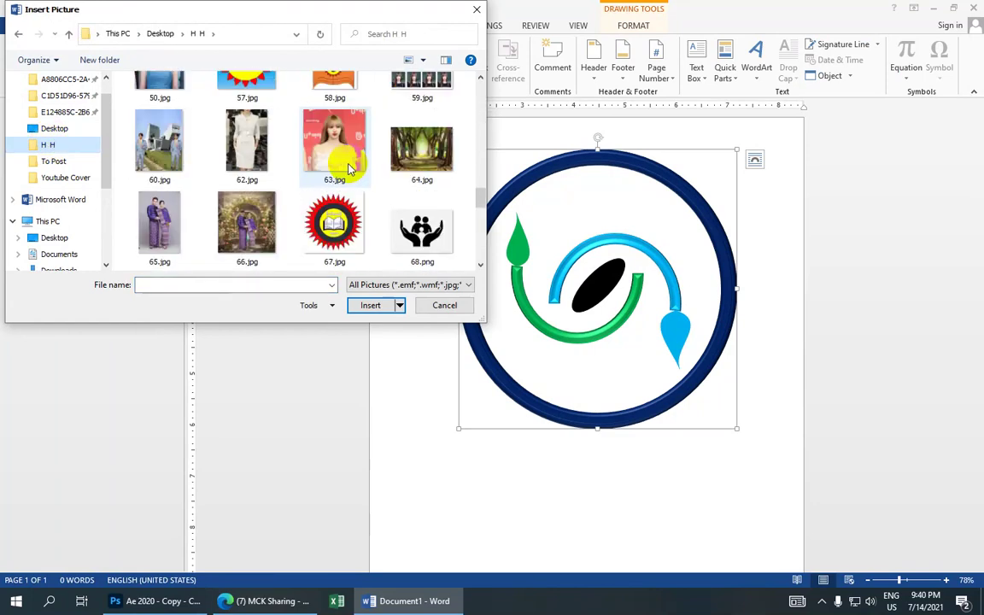
scroll(350, 167, "down", 3)
scroll(342, 175, "down", 2)
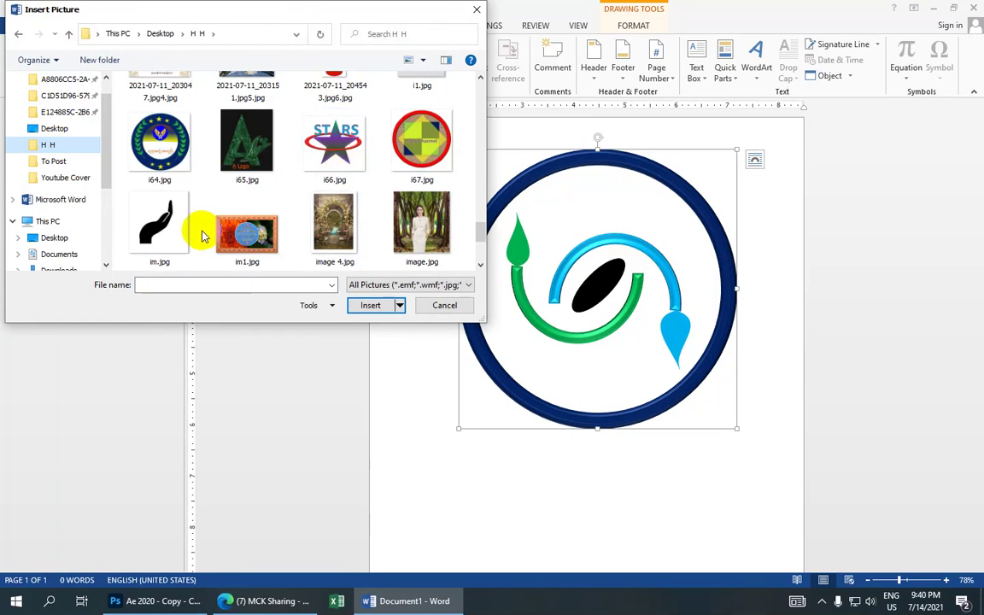
left_click(155, 243)
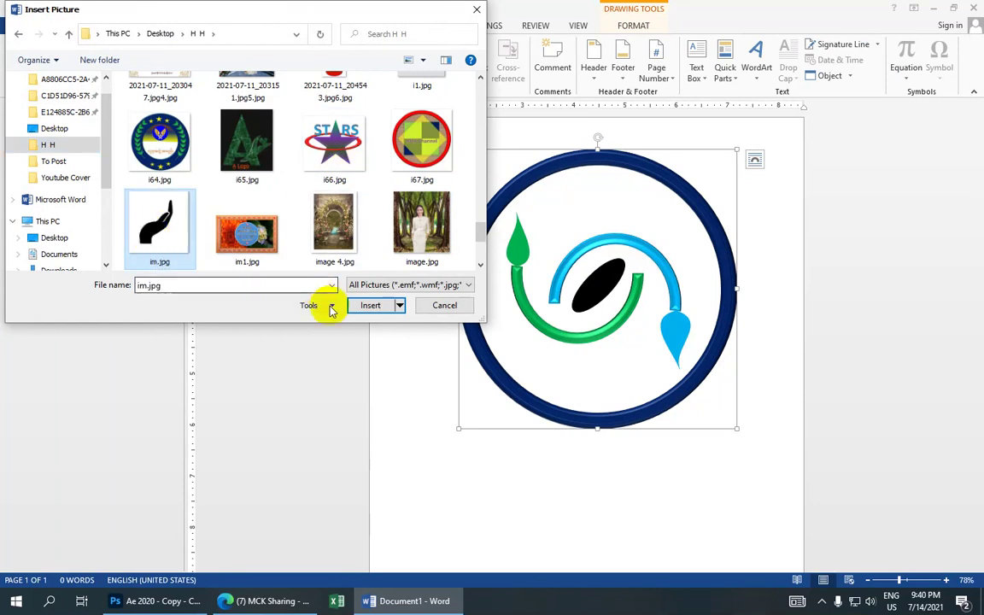
left_click(365, 305)
left_click(398, 220)
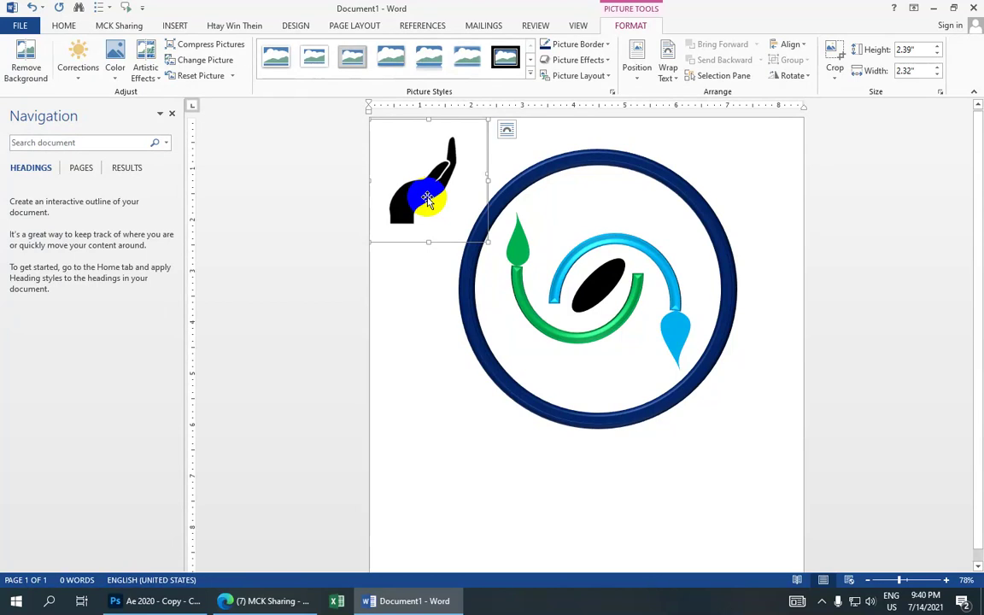
Set the hand picture In Front of Text, shift it slightly, and remove its background.
left_click(506, 130)
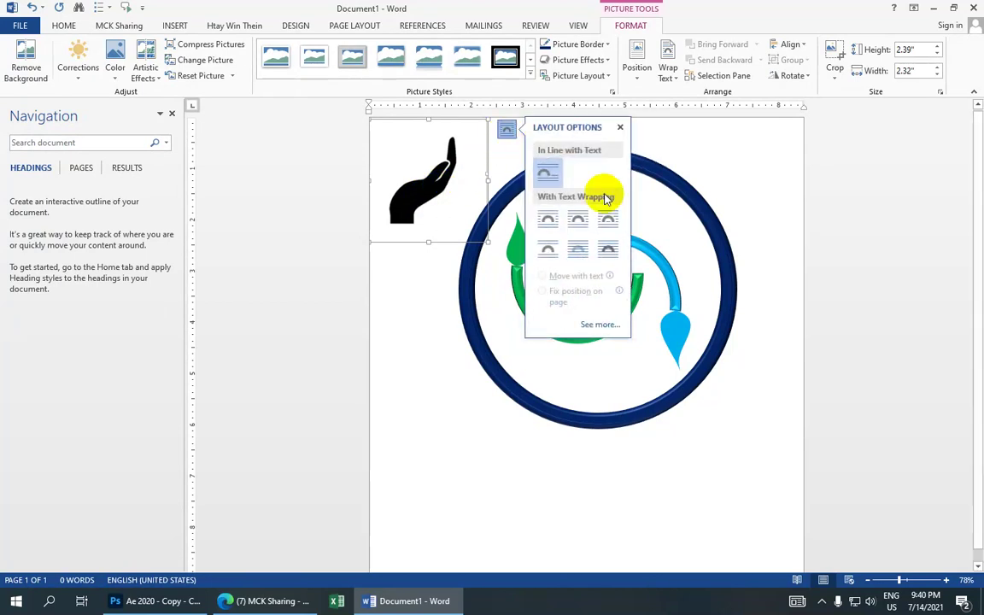
left_click(610, 252)
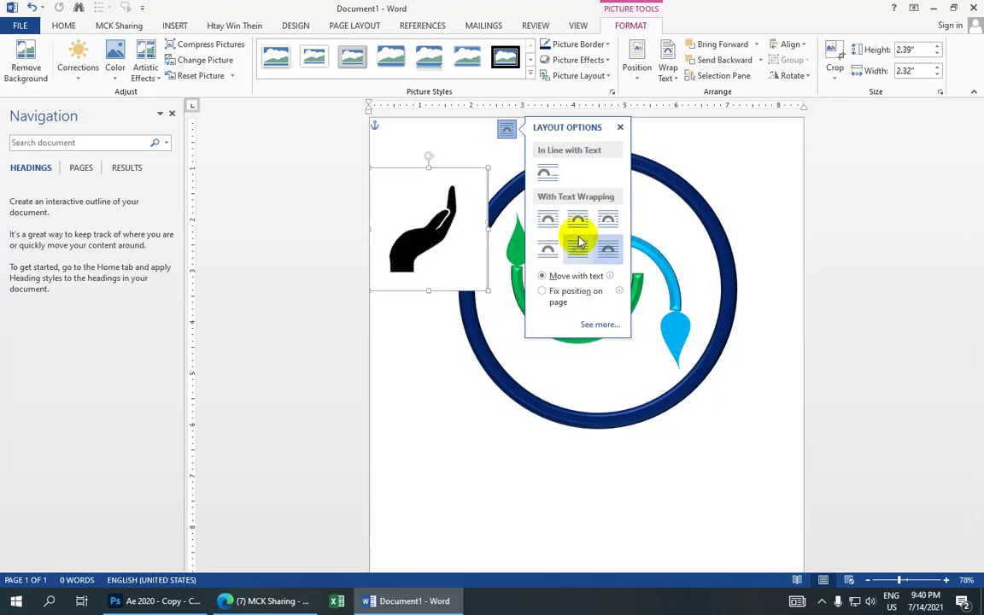
left_click_drag(429, 193, 441, 215)
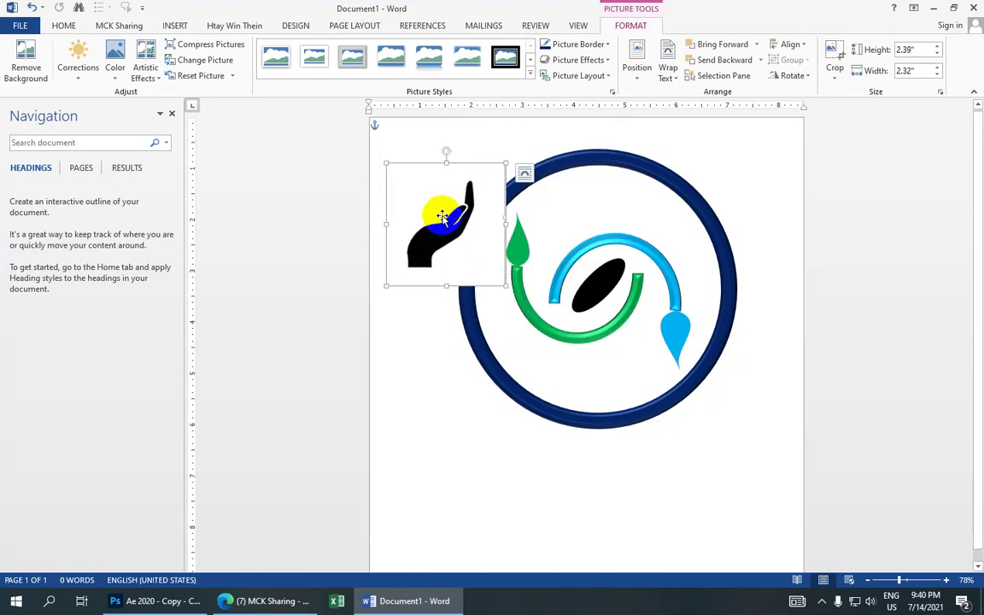
left_click(26, 75)
left_click(420, 253)
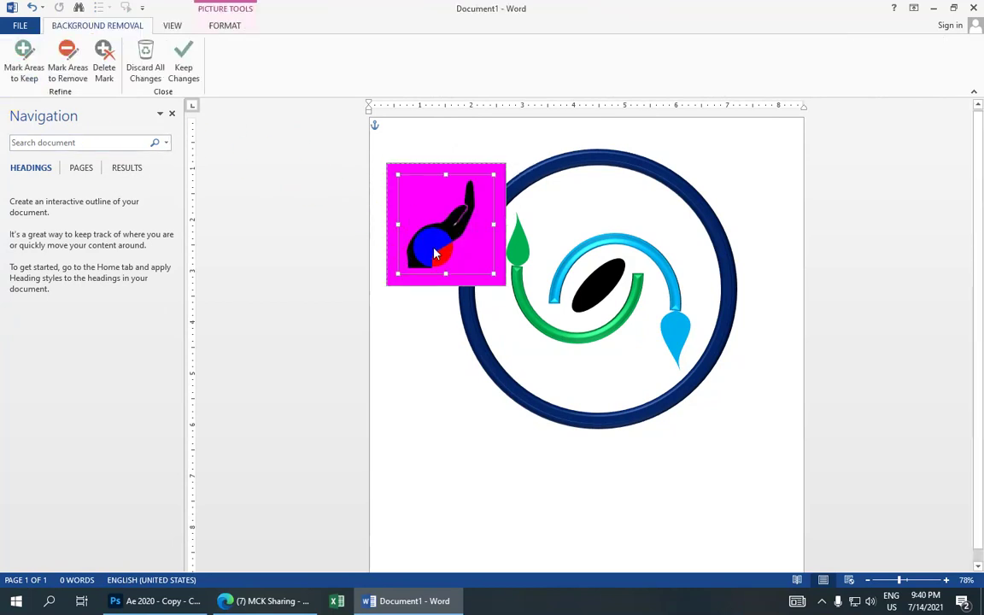
left_click(410, 248)
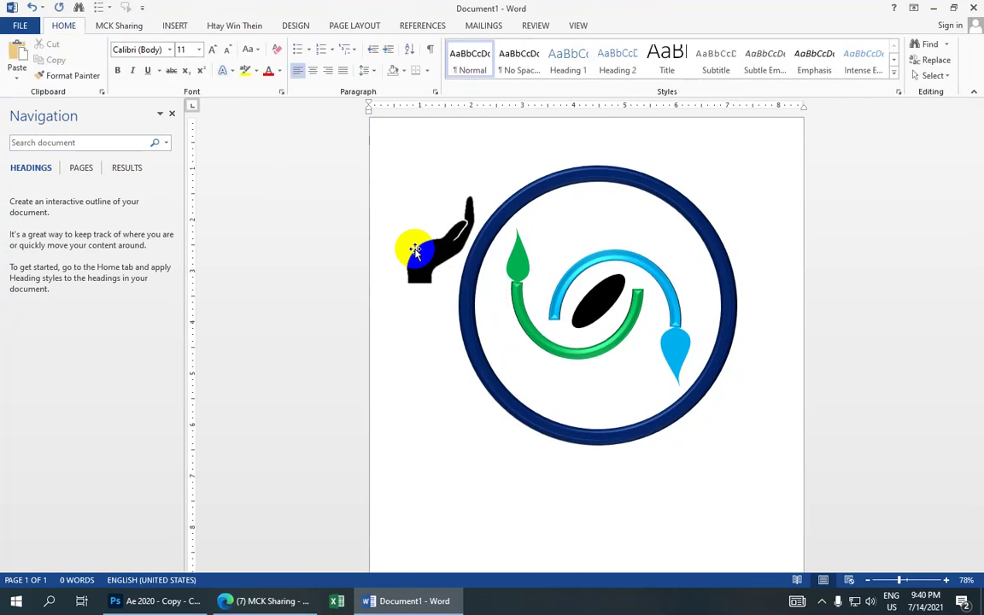
Recolour the hand Green, Accent color 6 Light and place it at the ring's lower right.
left_click_drag(438, 251, 458, 280)
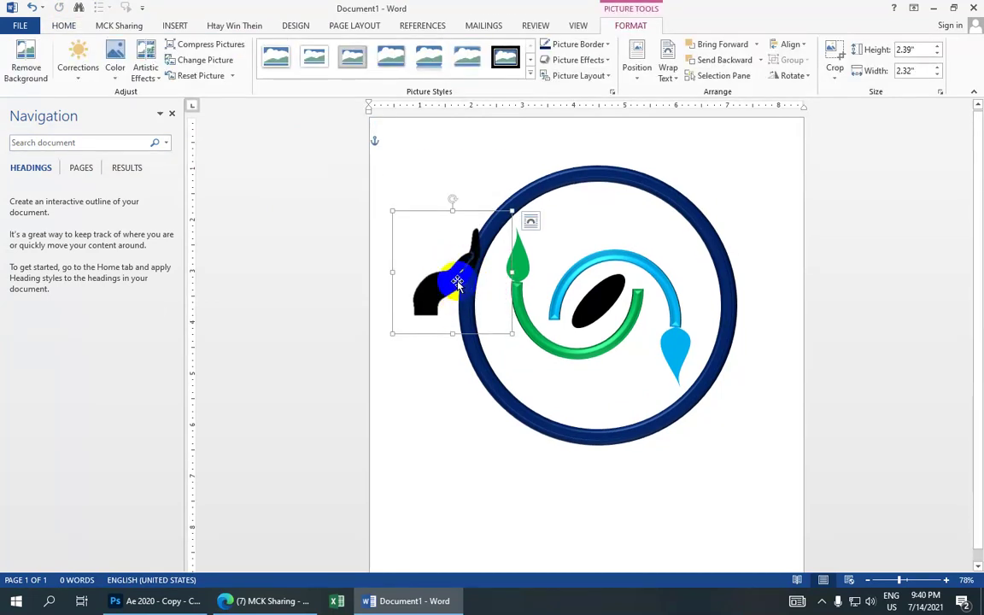
left_click(118, 73)
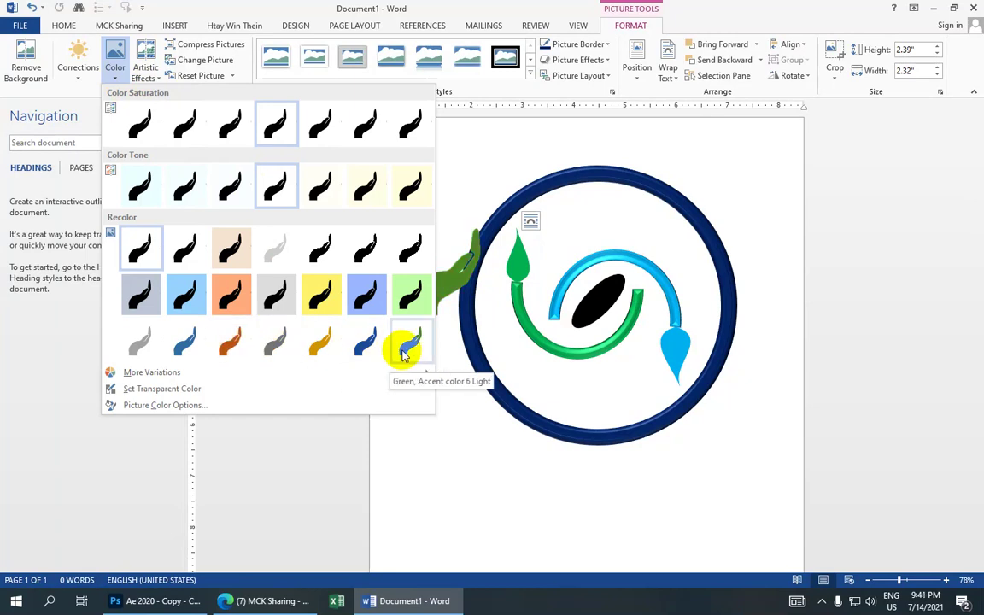
left_click(405, 353)
mouse_move(432, 285)
left_mouse_down()
mouse_move(679, 386)
mouse_move(661, 399)
left_mouse_up()
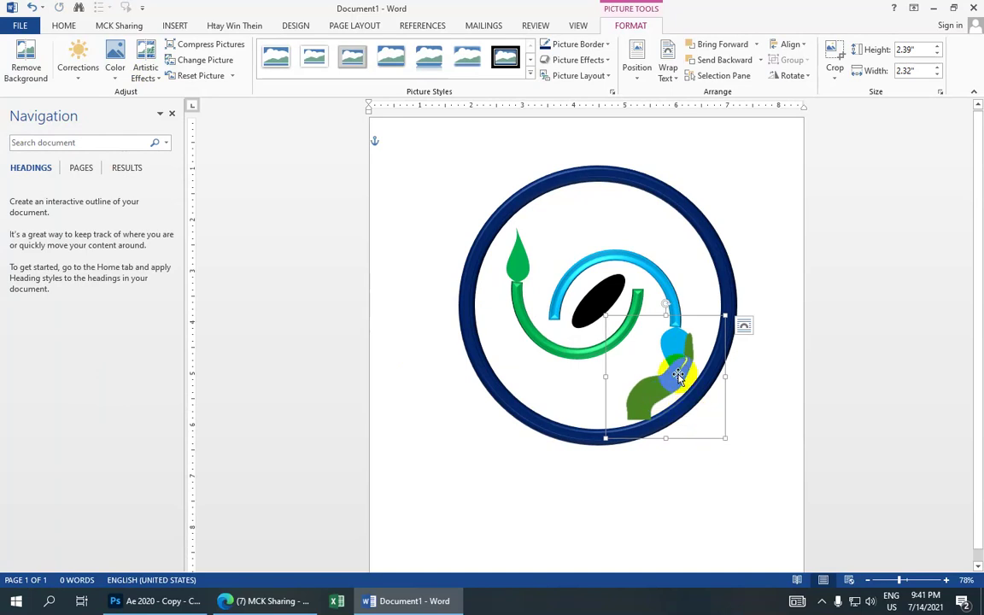
left_click_drag(666, 390, 691, 425)
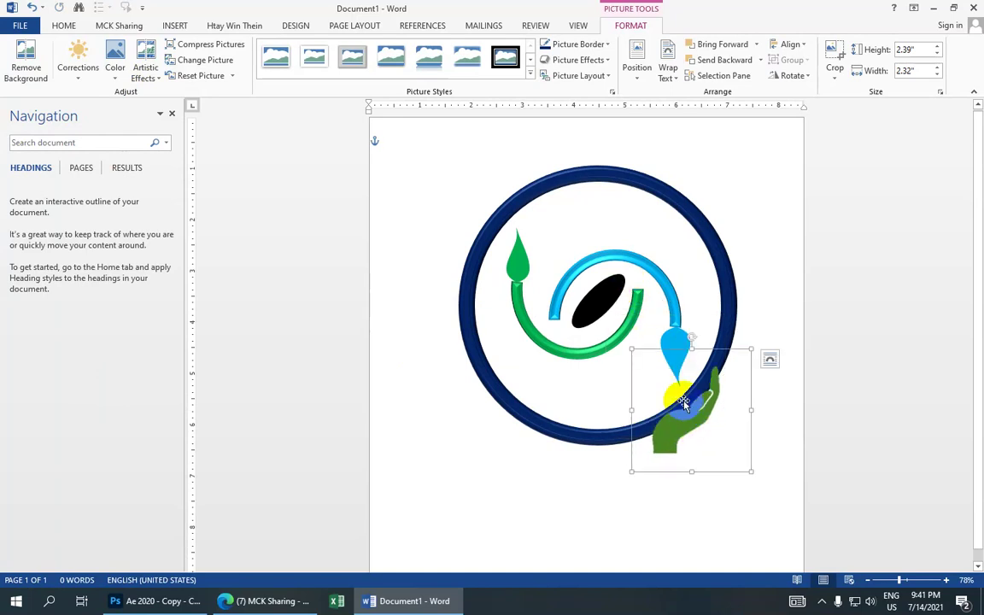
Group the blue arc, green arc, black ellipse and hand picture into one object.
left_click(611, 255)
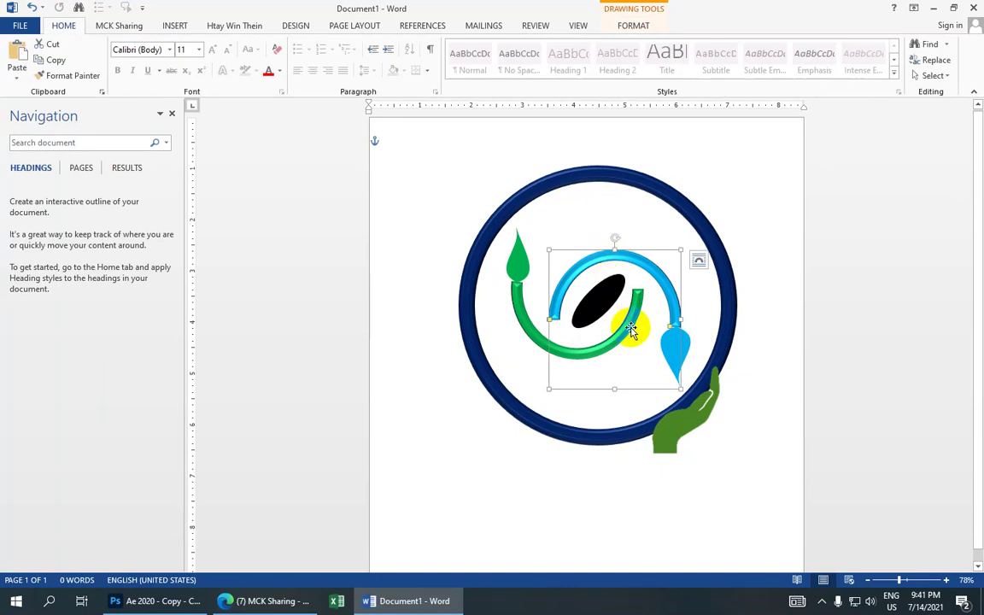
left_click(516, 309, "shift")
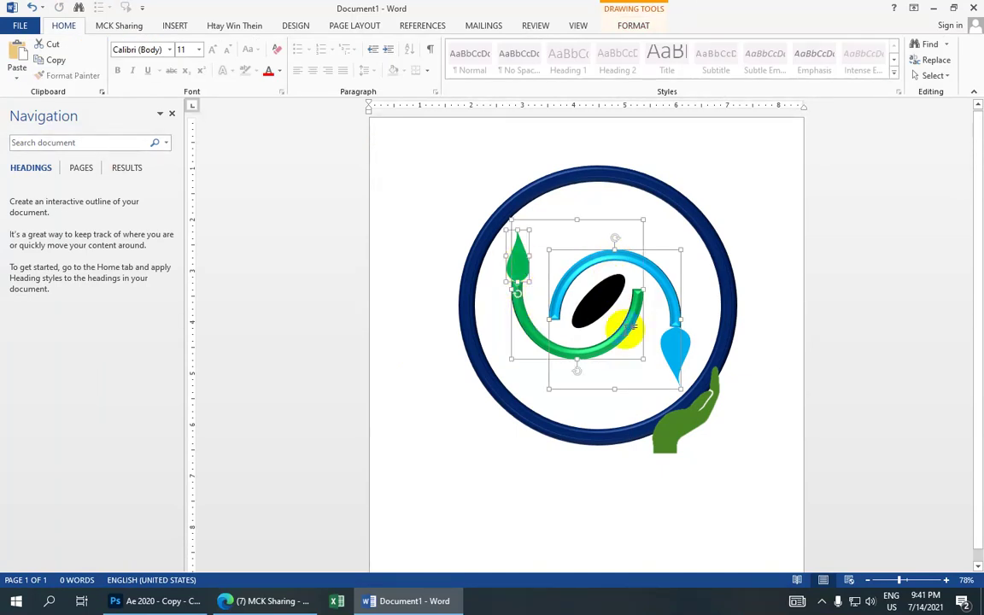
left_click(595, 289, "shift")
left_click(669, 351, "shift")
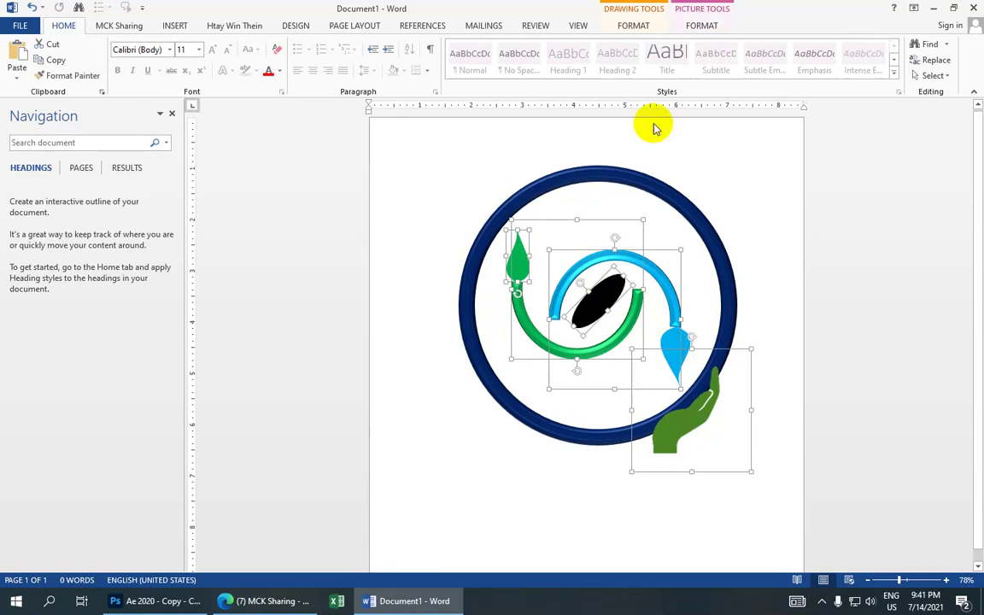
left_click(699, 26)
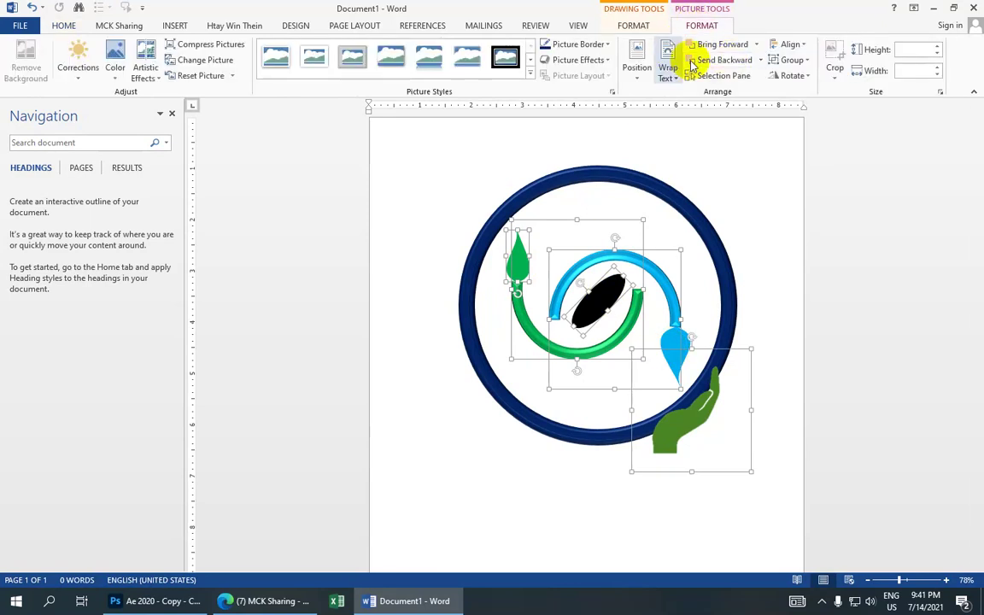
left_click(788, 64)
left_click(800, 79)
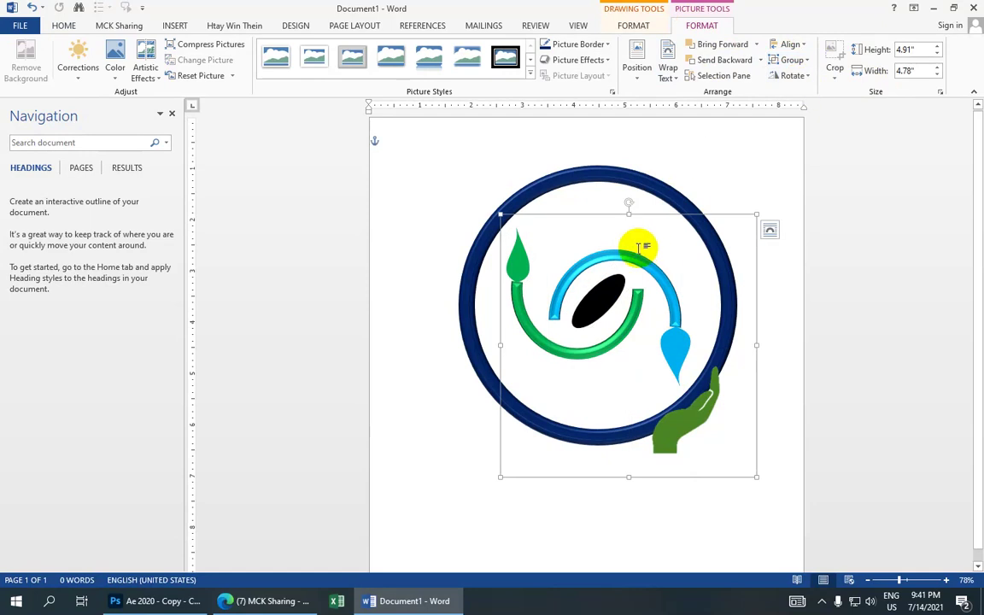
Nudge the logo group up and slightly left, then reselect the drop-and-hand picture inside it.
key("Up")
key("Up")
key("Up")
key("Up")
key("Up")
key("Up")
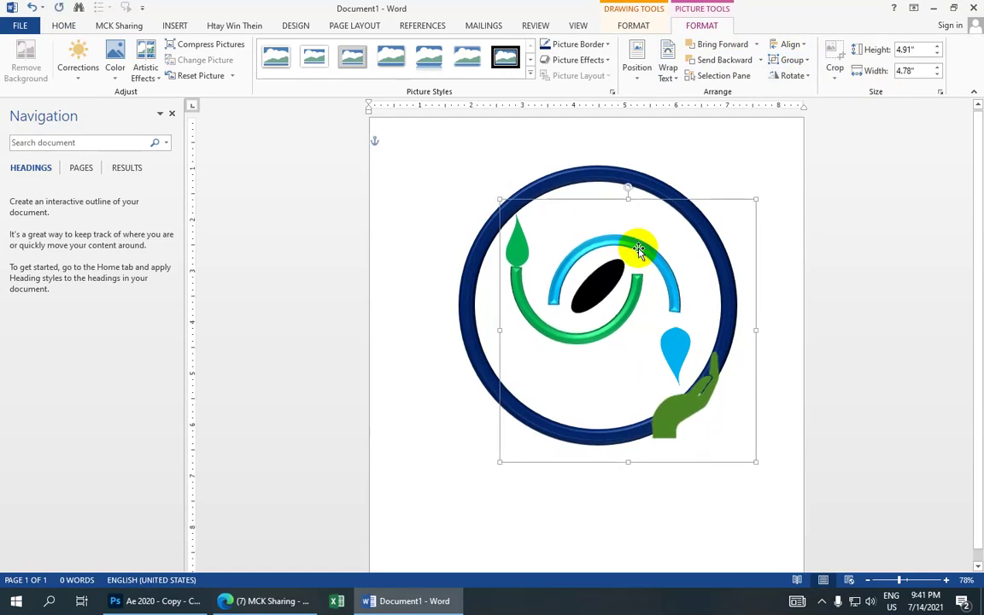
key("Left")
key("Up")
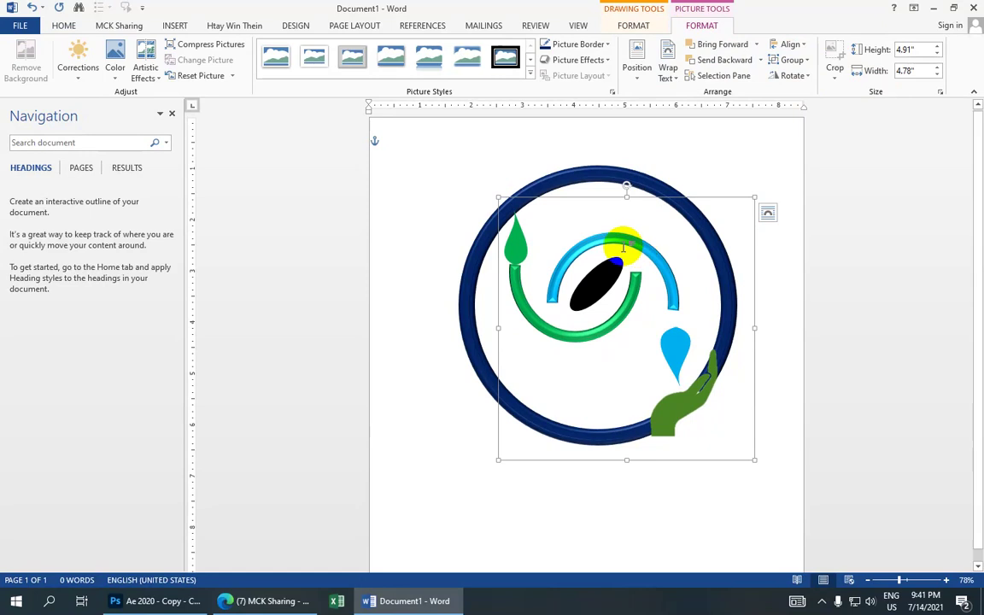
left_click(797, 335)
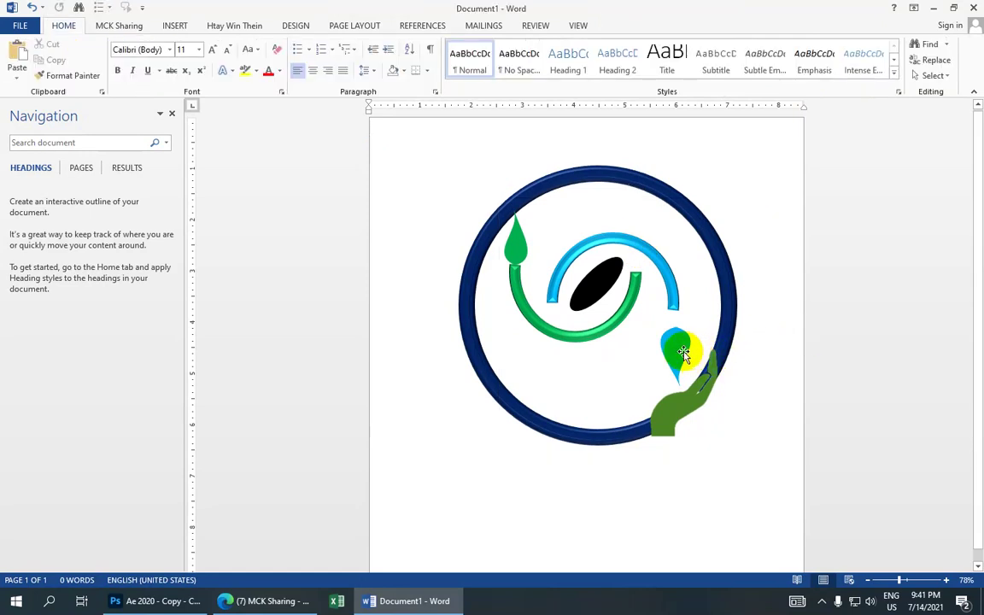
left_click(684, 352)
left_click(694, 402)
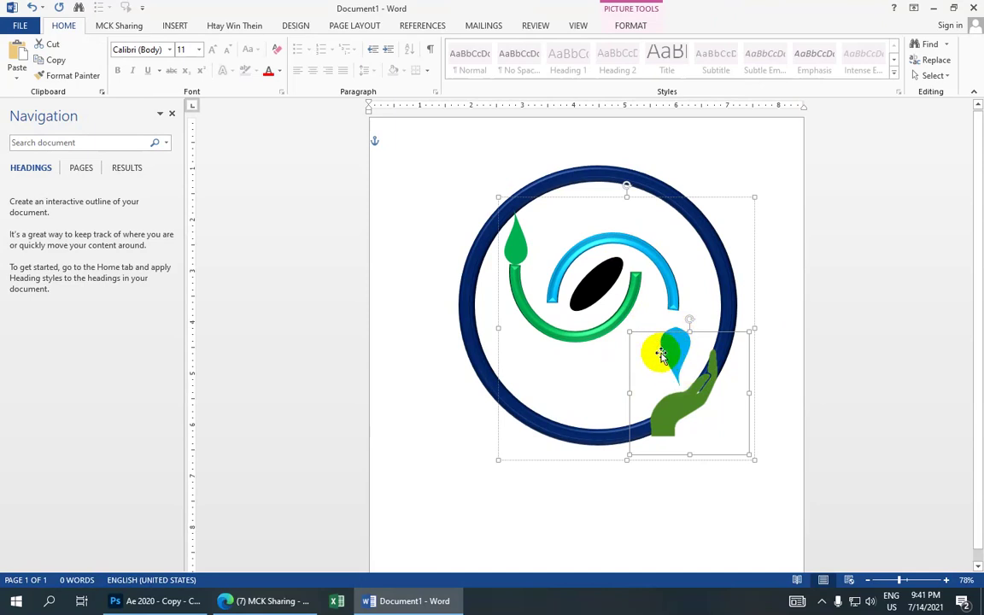
Ungroup the logo back into separate arcs, ellipse and hand pieces.
left_click(626, 25)
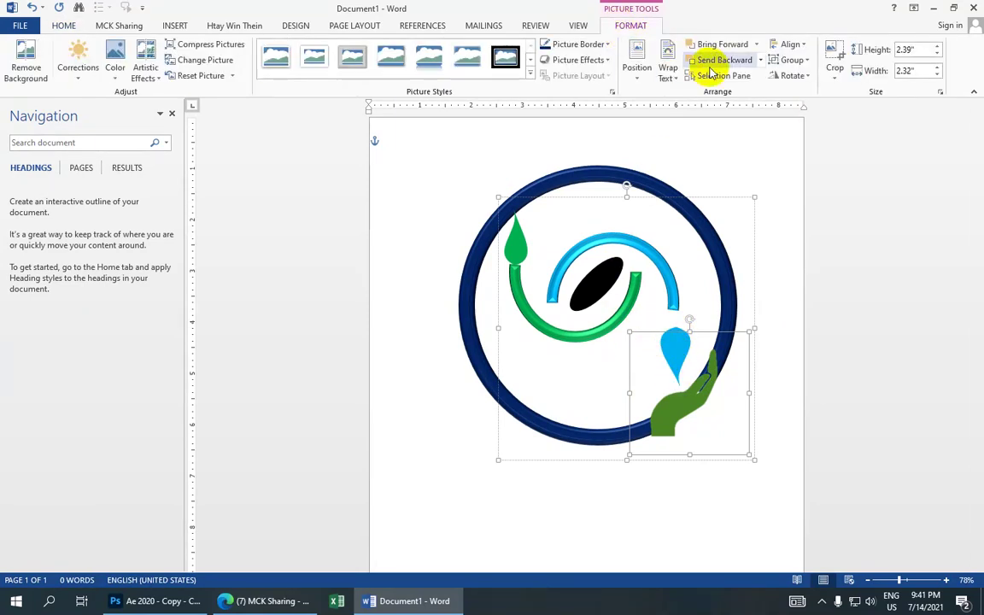
left_click(795, 61)
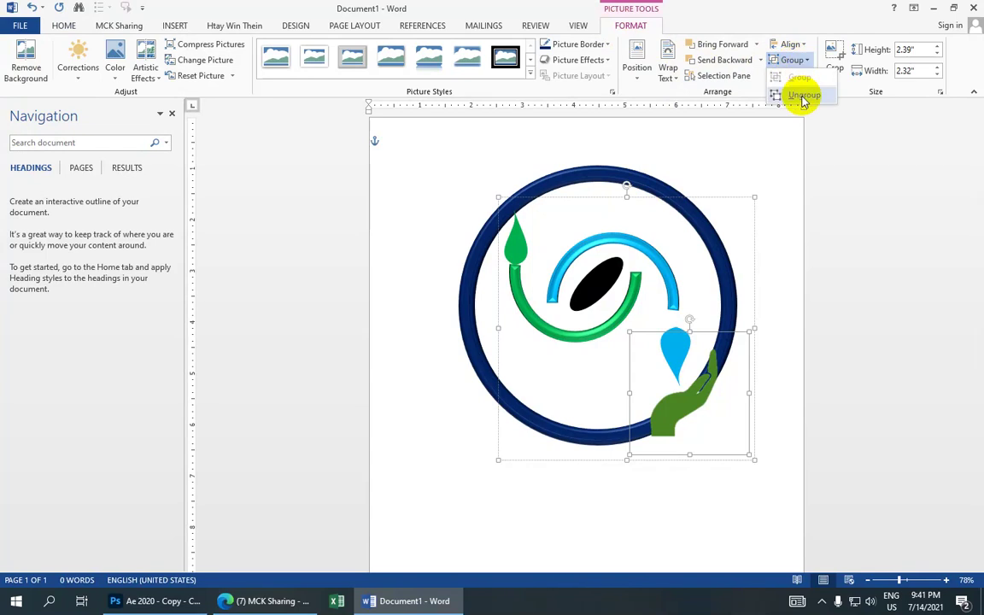
left_click(803, 98)
left_click(718, 256)
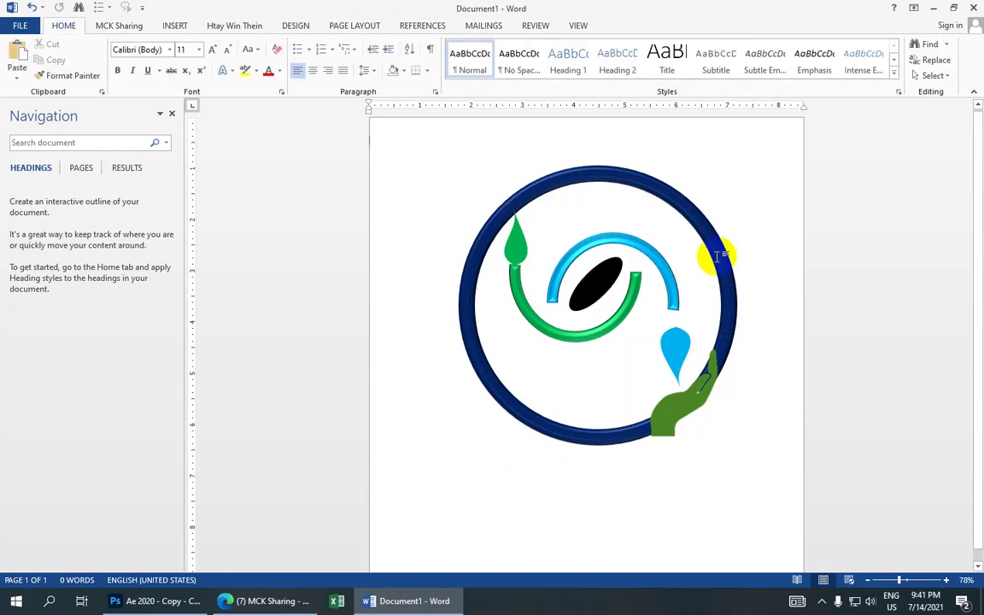
Move the green hand to the ring's bottom and nudge the blue drop into place.
left_click_drag(681, 350, 675, 372)
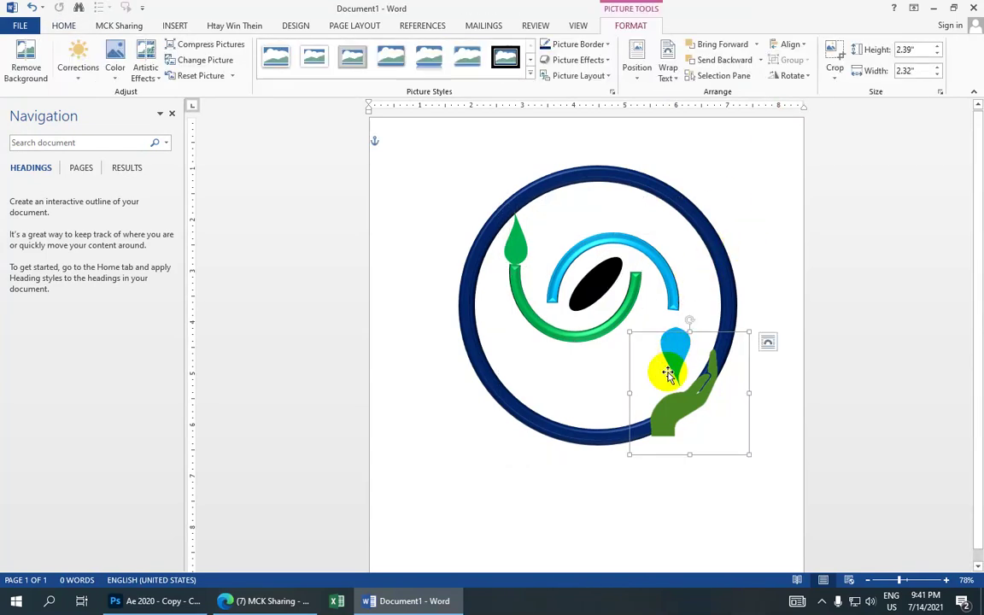
left_click(678, 353)
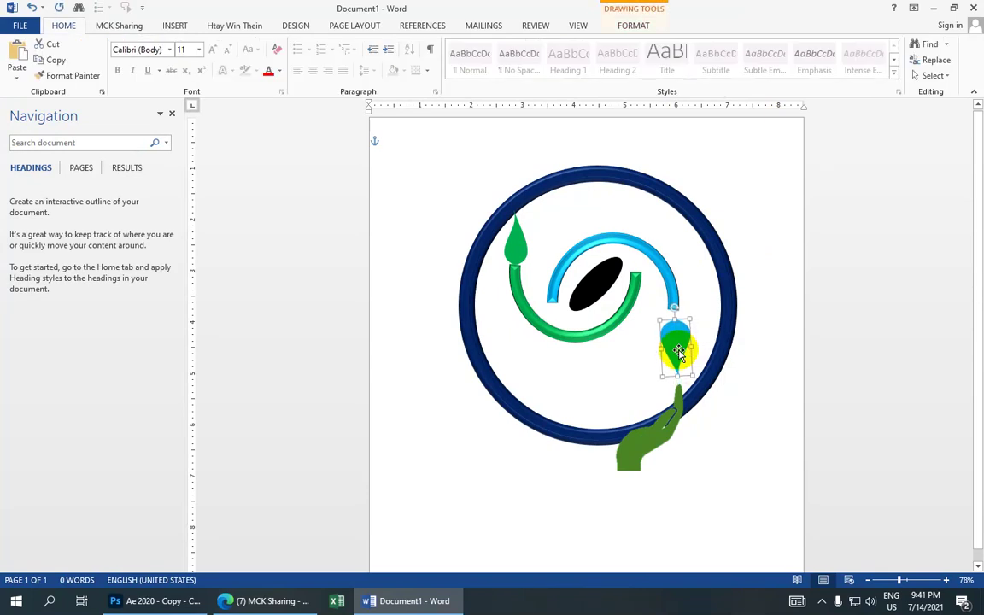
key("Up")
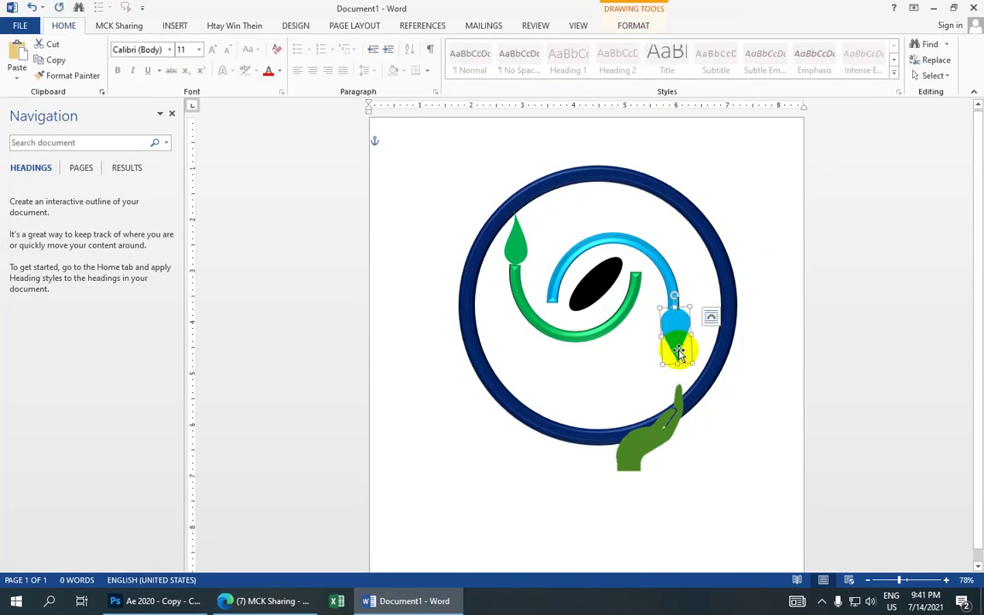
key("Down")
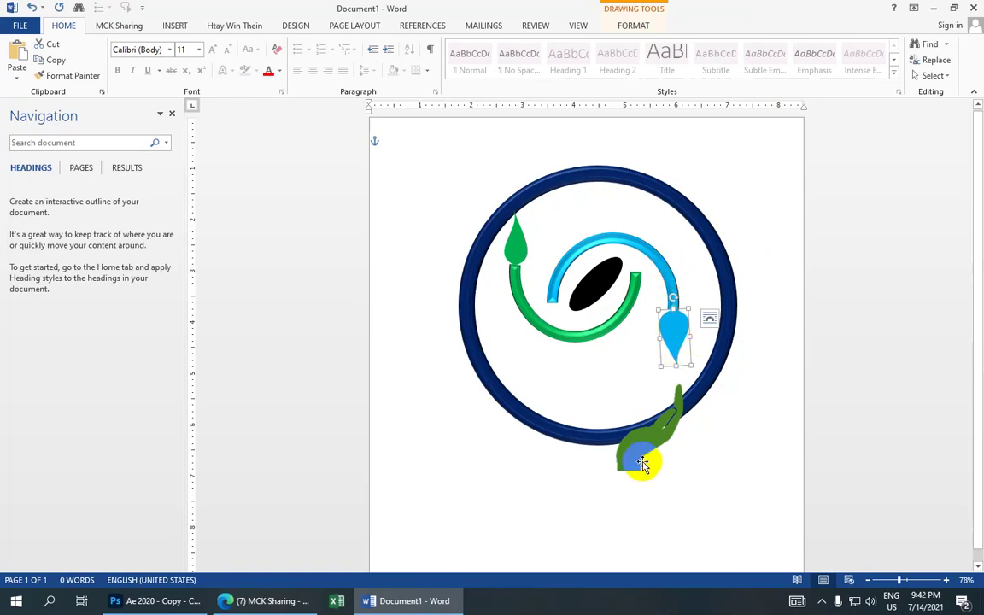
mouse_move(642, 466)
left_mouse_down()
mouse_move(652, 414)
mouse_move(600, 412)
mouse_move(625, 401)
left_mouse_up()
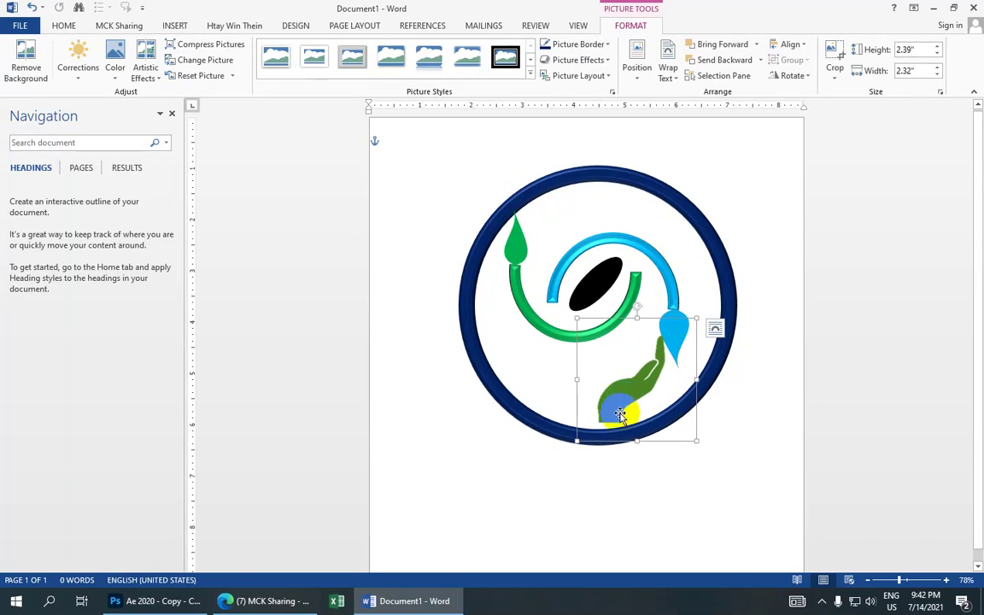
left_click_drag(631, 400, 648, 388)
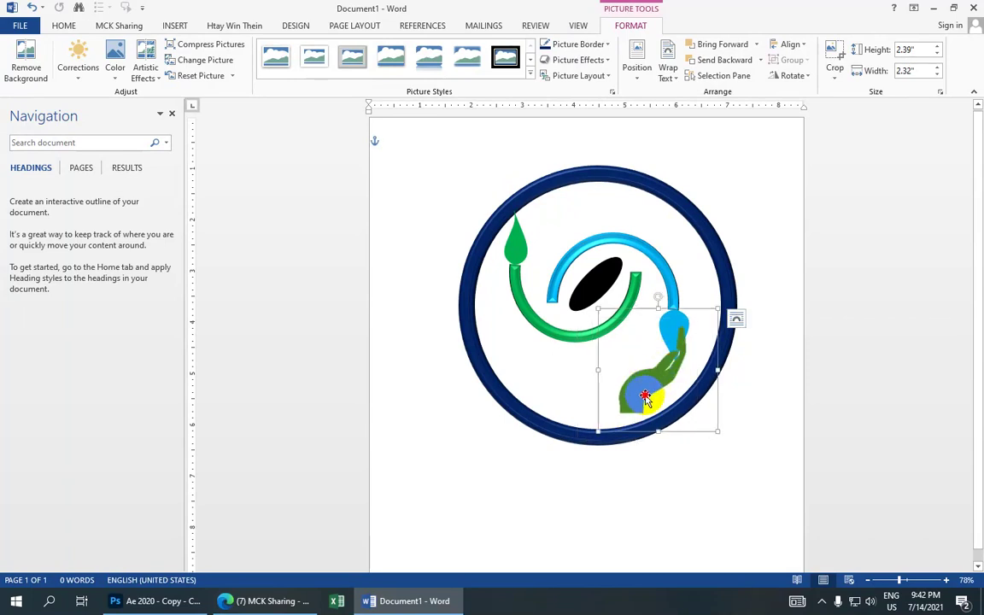
left_click_drag(643, 391, 638, 400)
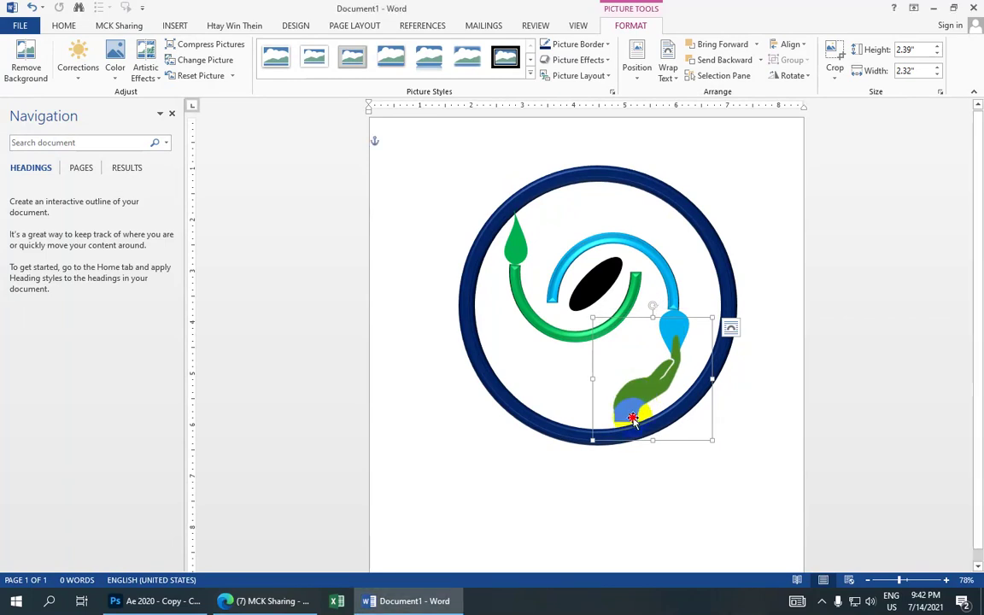
mouse_move(641, 405)
left_mouse_down()
mouse_move(635, 391)
mouse_move(632, 410)
mouse_move(681, 339)
mouse_move(519, 254)
mouse_move(656, 472)
left_mouse_up()
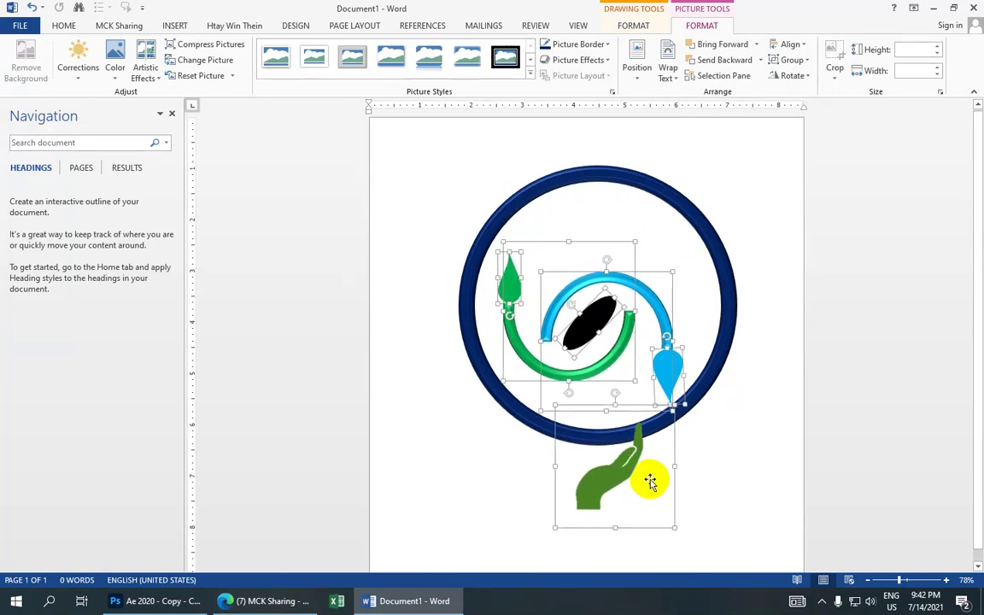
Group the swirl arcs, both drops and the black ellipse into one object.
left_click_drag(666, 472, 662, 437)
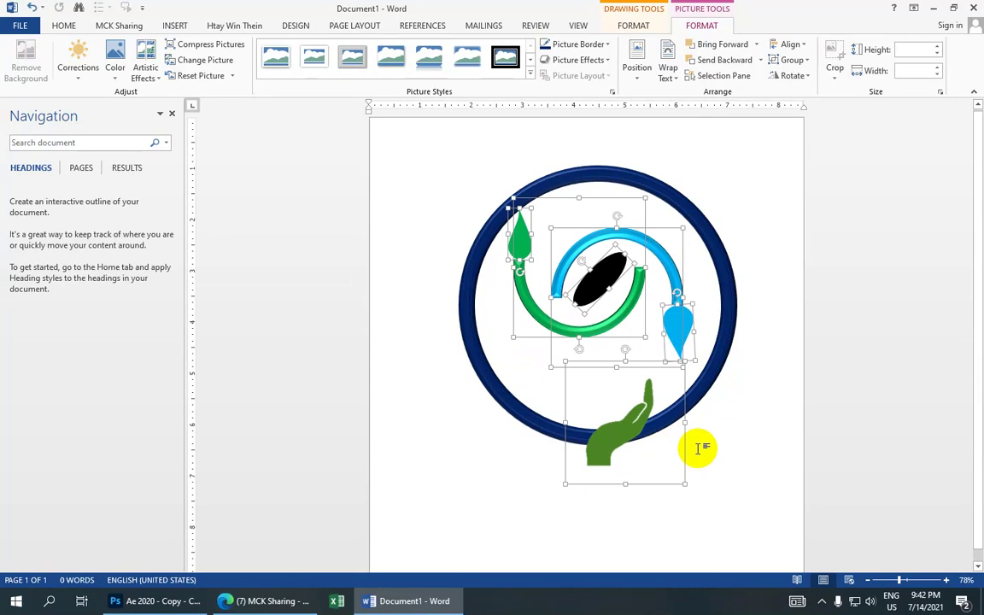
left_click(694, 444)
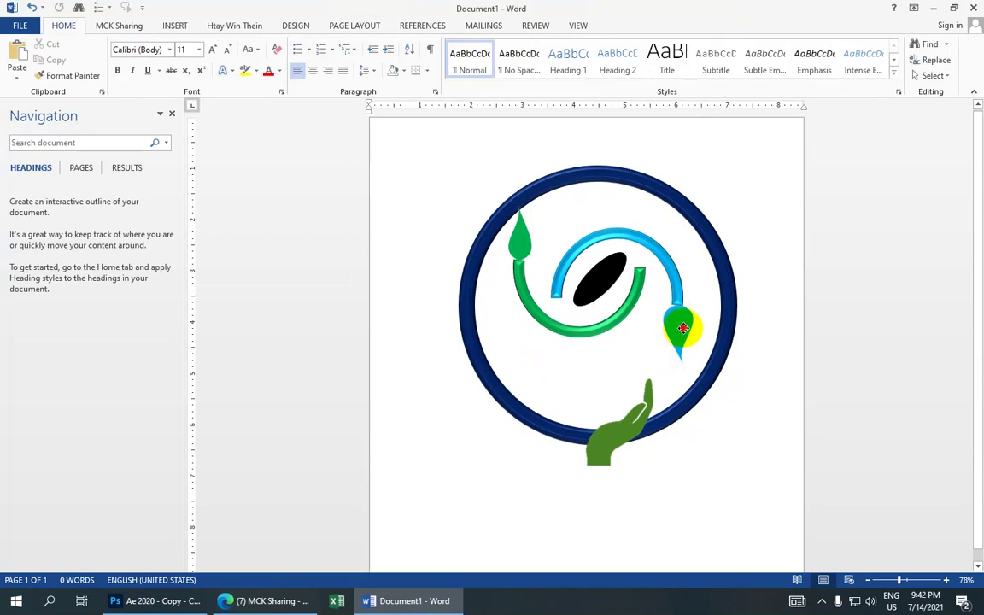
left_click_drag(684, 328, 523, 261)
left_click(628, 26)
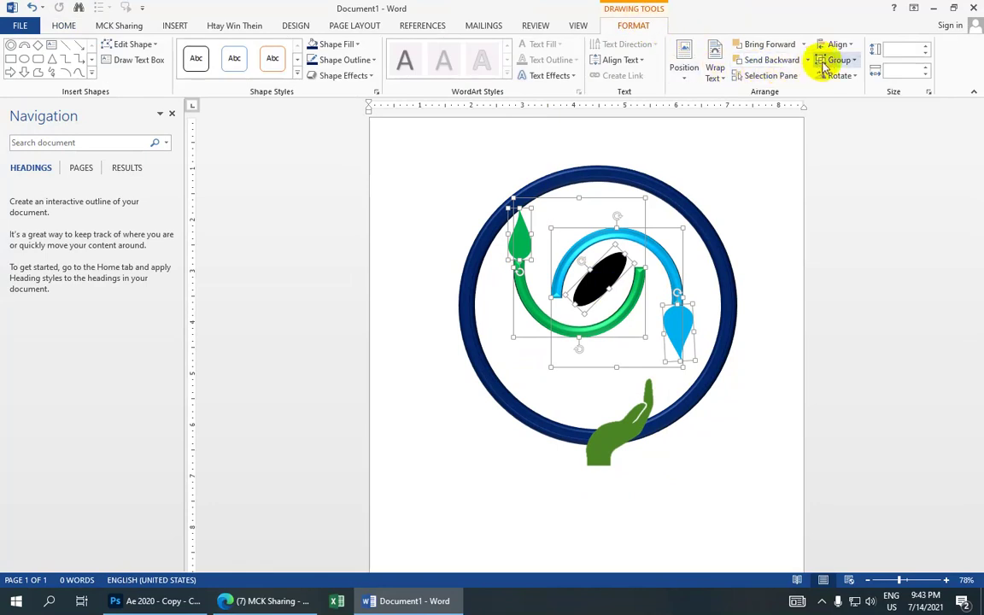
left_click(833, 60)
left_click(837, 77)
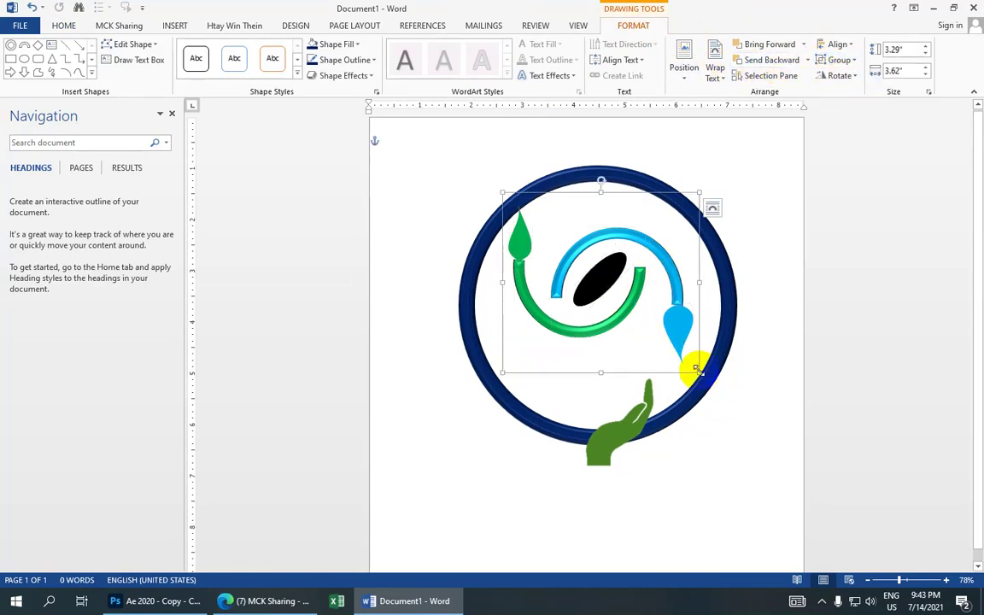
Place the swirl group in the ring's upper half, shrinking it slightly from its corner.
mouse_move(698, 369)
left_mouse_down()
mouse_move(658, 346)
mouse_move(659, 268)
mouse_move(614, 279)
left_mouse_up()
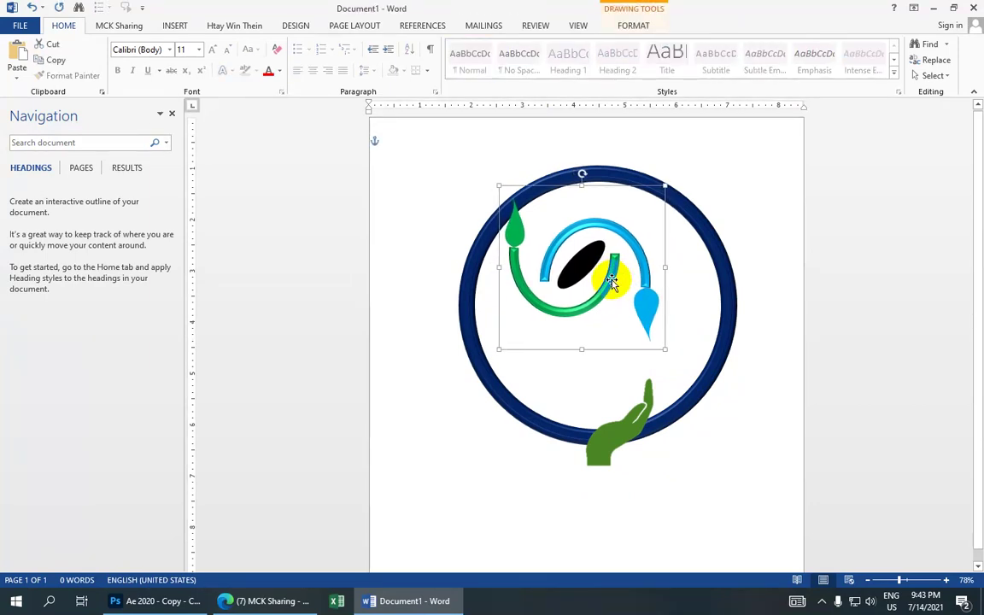
left_click_drag(615, 279, 614, 280)
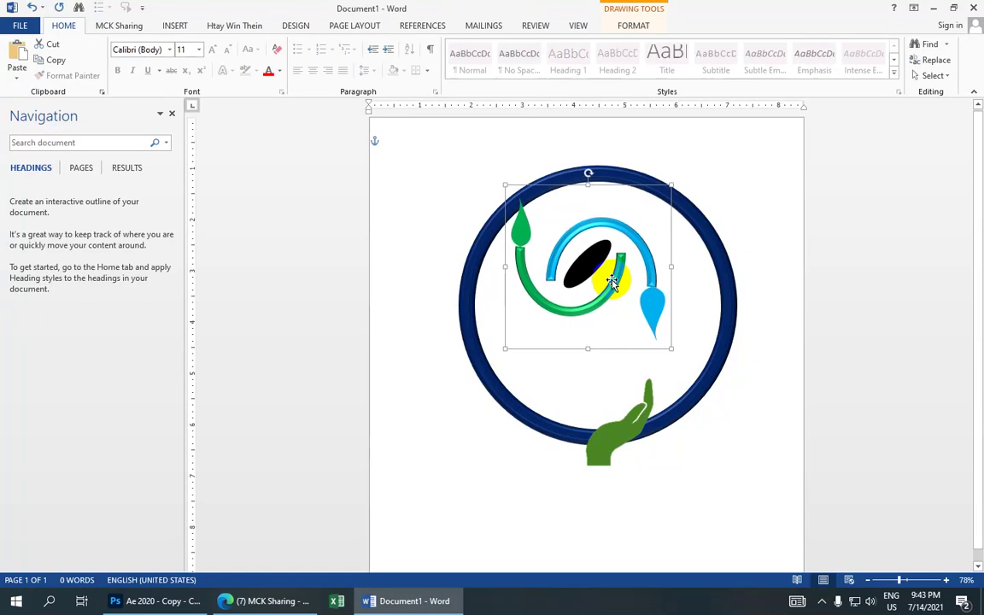
key("Right")
key("Right")
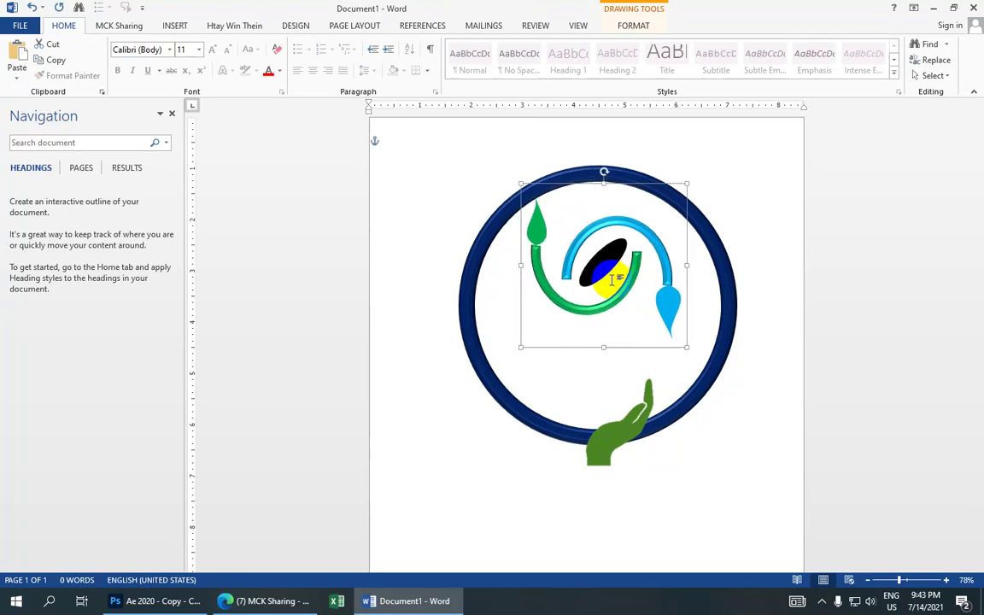
key("Down")
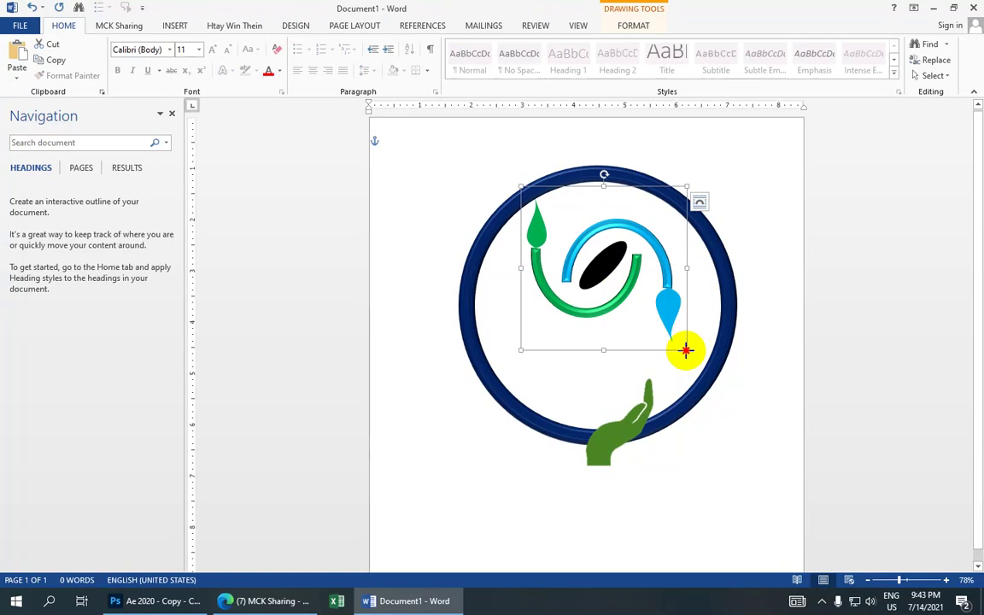
left_click_drag(687, 349, 674, 332)
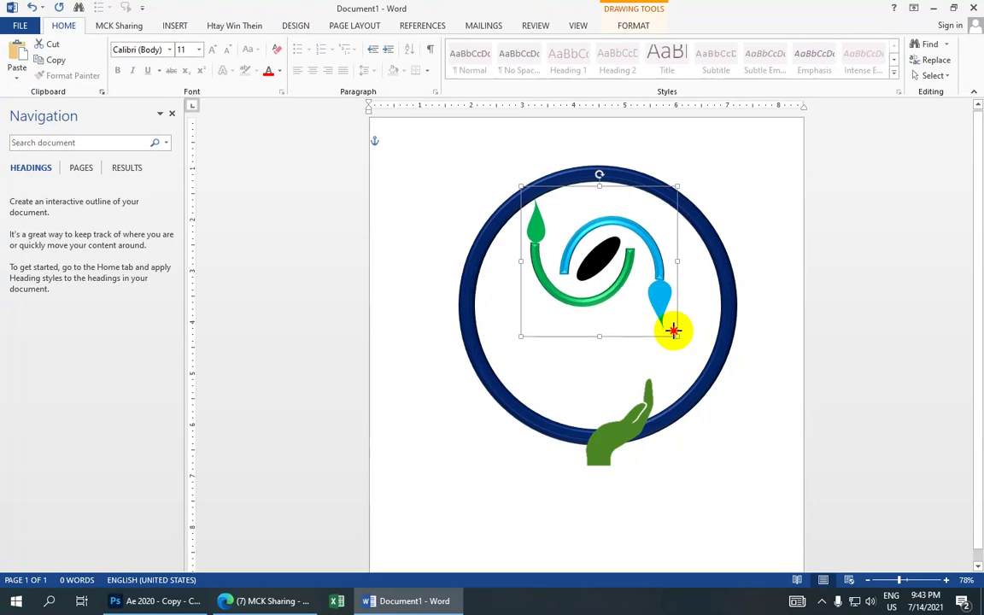
left_click_drag(672, 330, 669, 331)
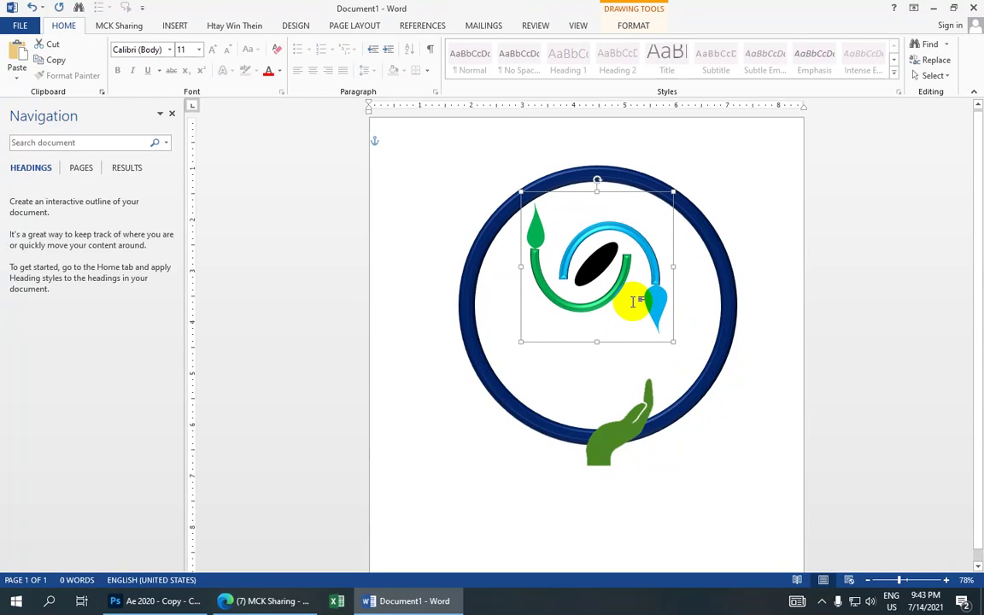
key("Down")
key("Right")
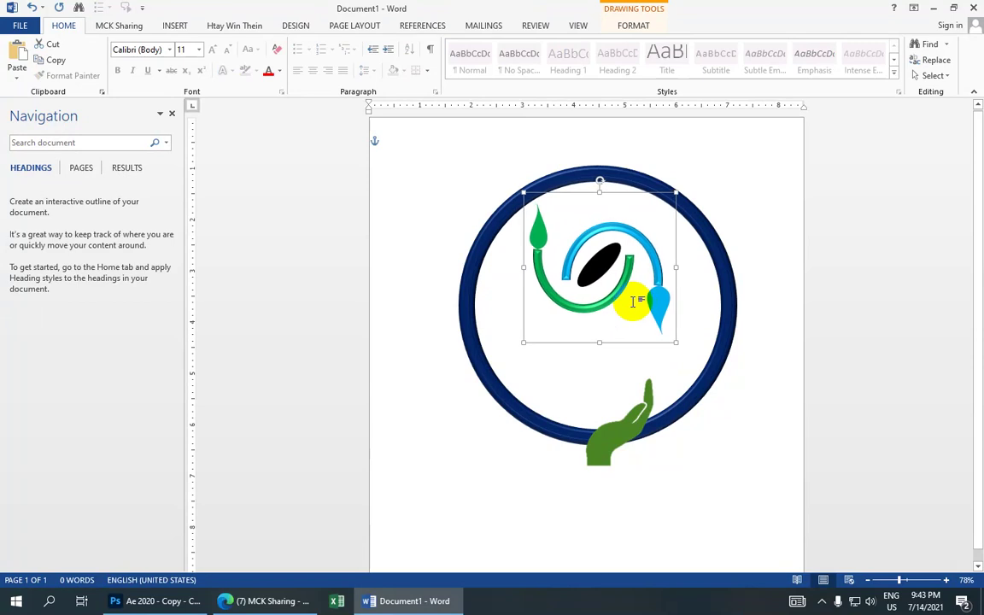
Flip one green hand horizontally and position both hands cupped toward each other below the swirl.
double_click(627, 430)
mouse_move(627, 430)
left_mouse_down()
mouse_move(665, 376)
mouse_move(594, 352)
left_mouse_up()
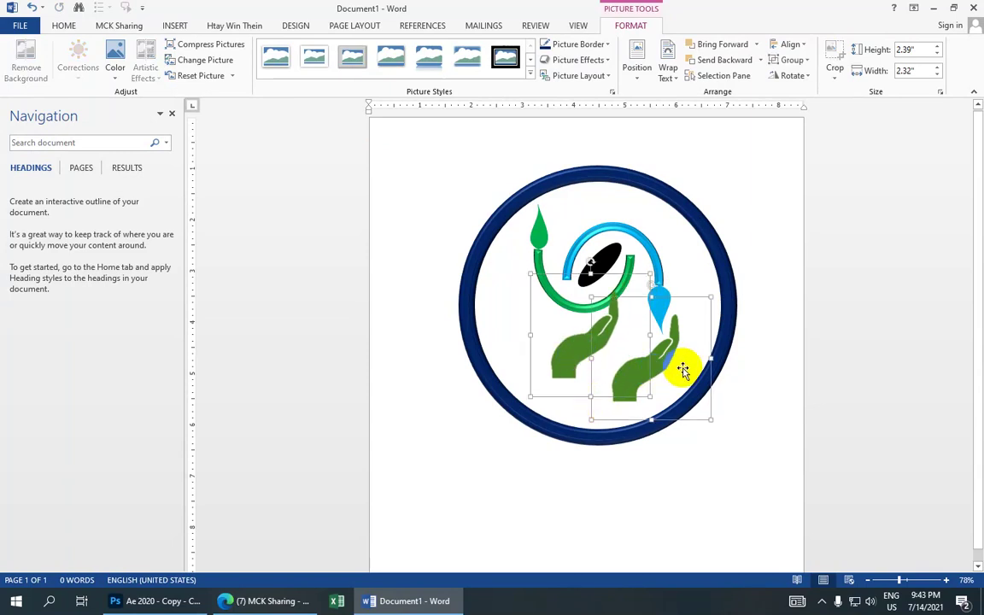
left_click(726, 369)
left_click(625, 354)
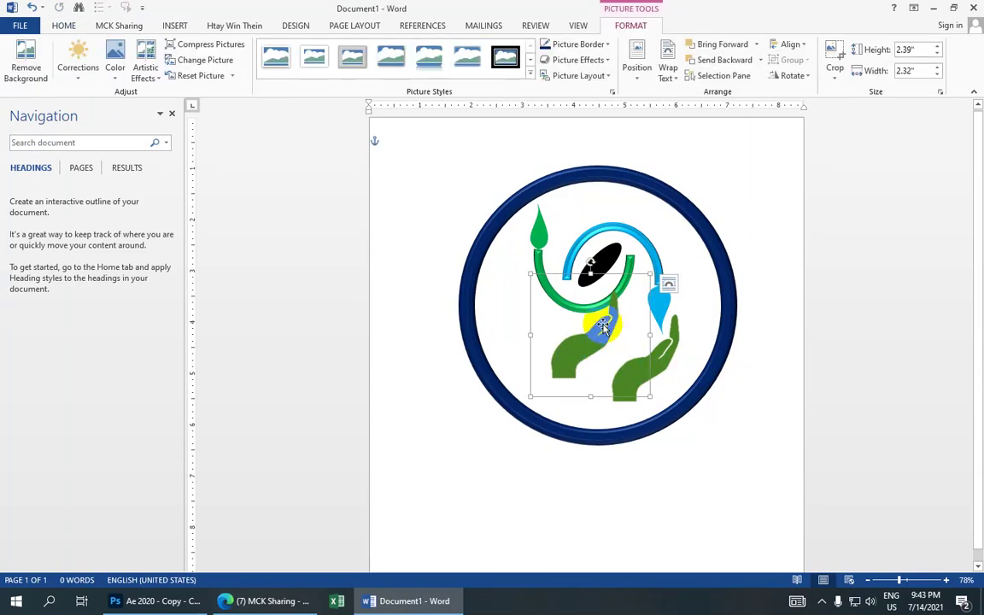
left_click(785, 79)
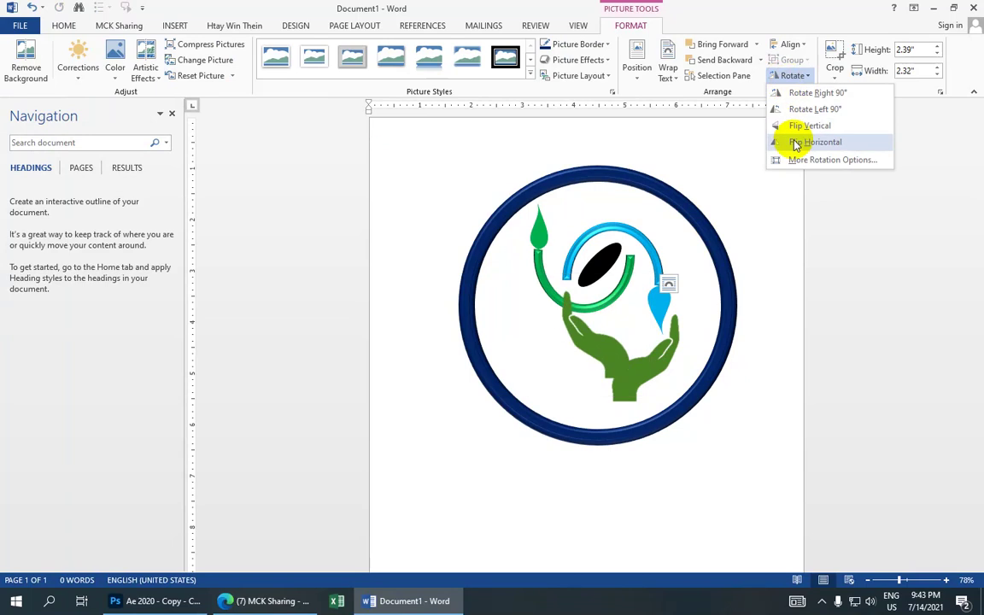
left_click(778, 141)
left_click_drag(600, 348, 569, 372)
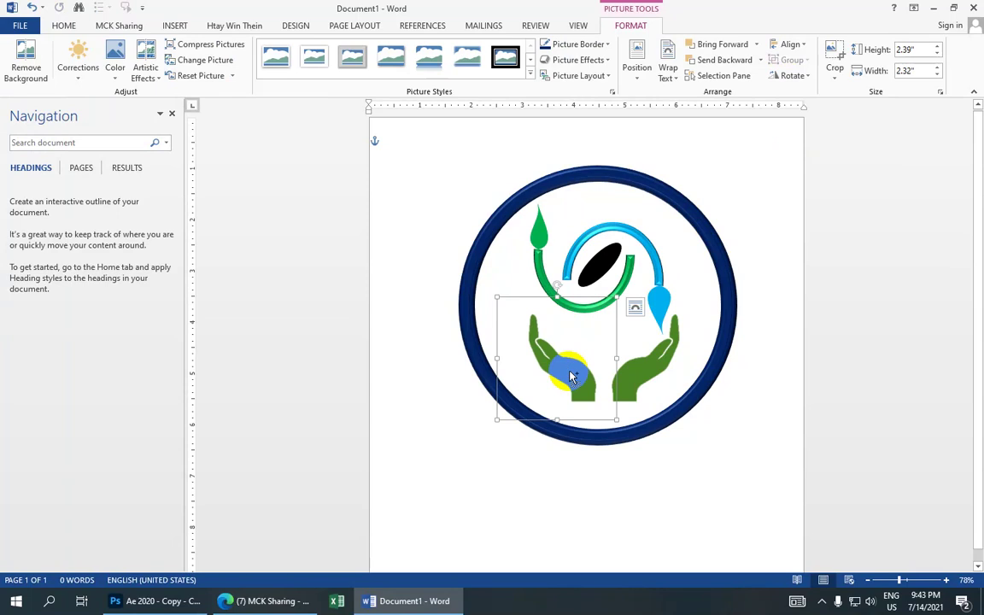
left_click_drag(570, 374, 642, 372)
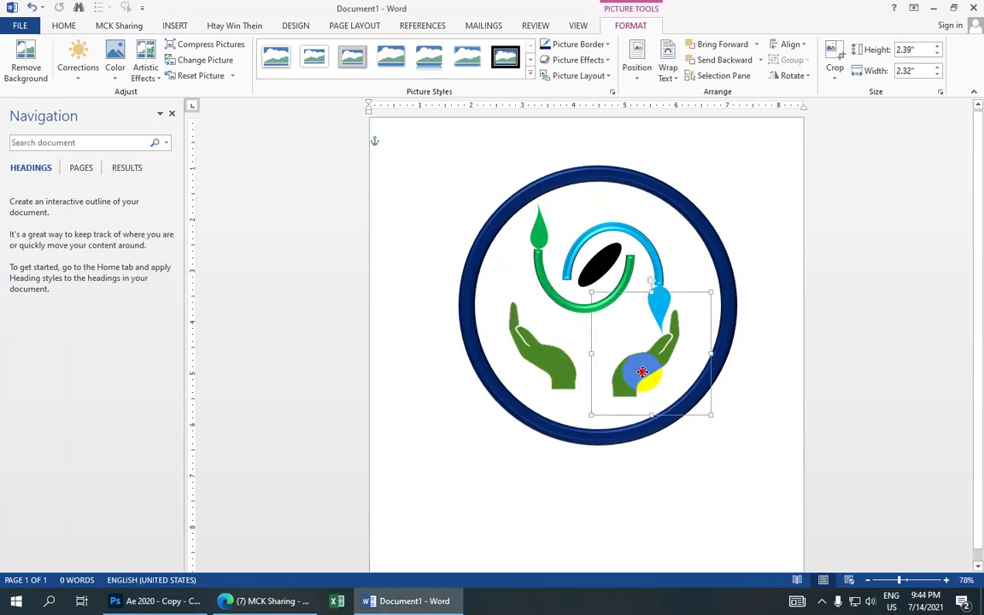
left_click_drag(642, 373, 622, 264)
left_click(622, 263)
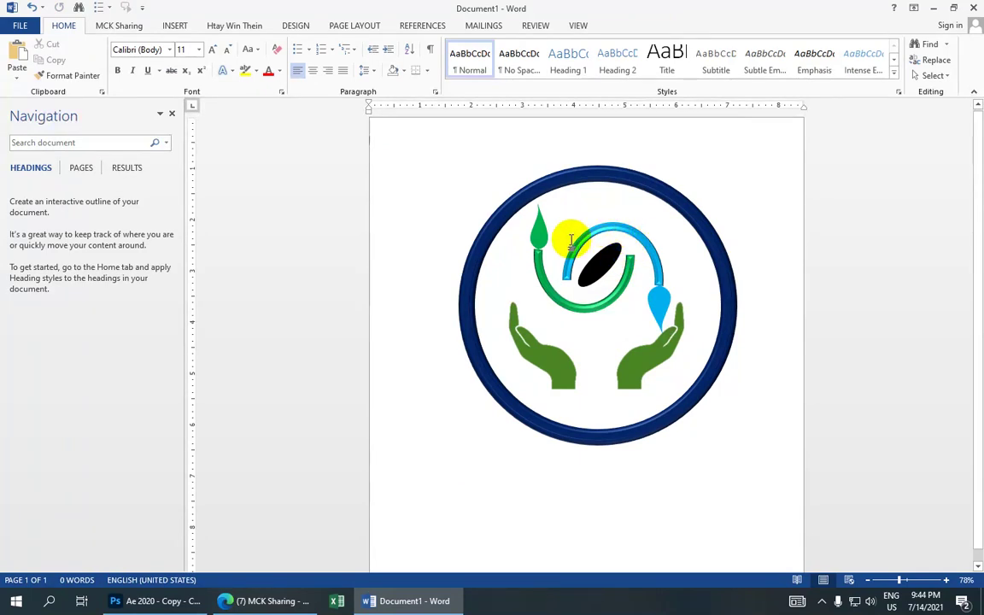
Select the eye swirl group and widen it slightly to the right.
left_click(612, 303)
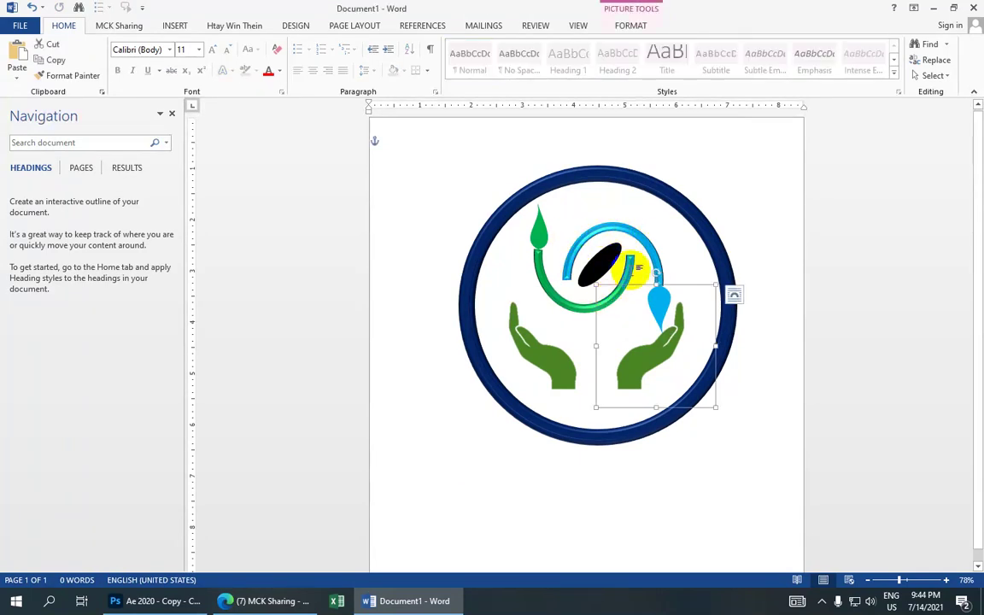
left_click(654, 249)
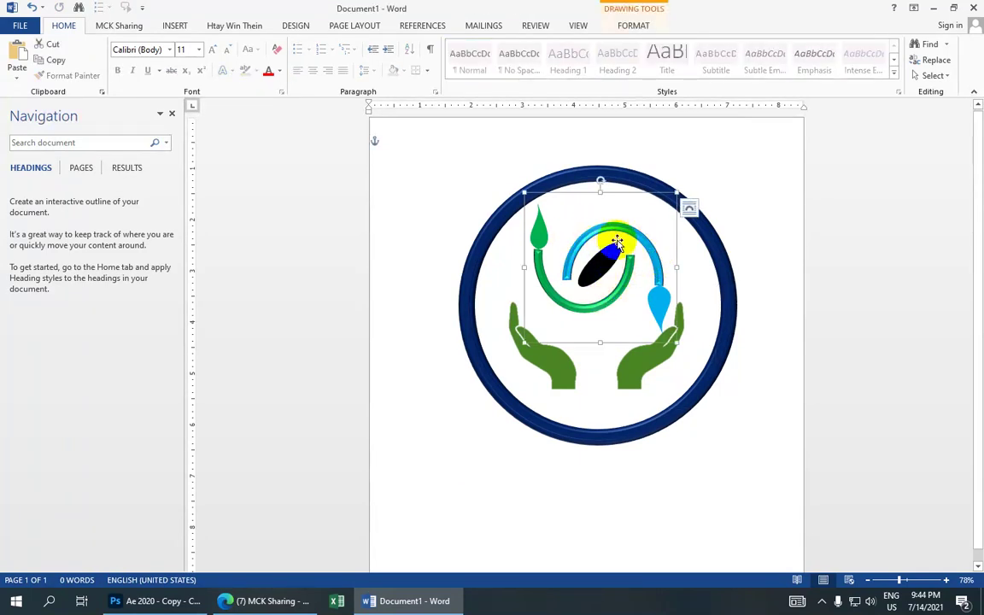
left_click(617, 290)
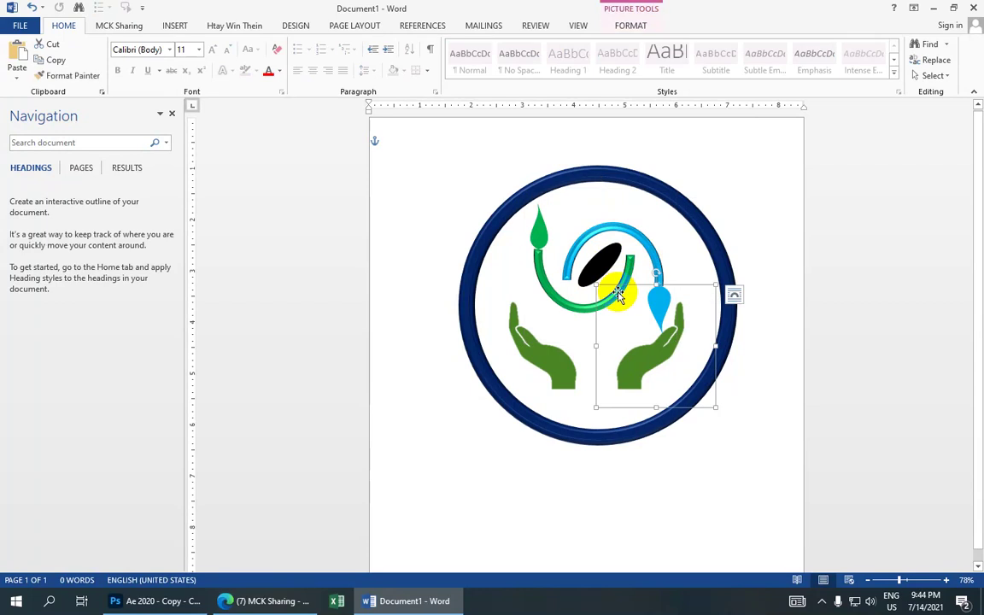
left_click(568, 295)
left_click(609, 273)
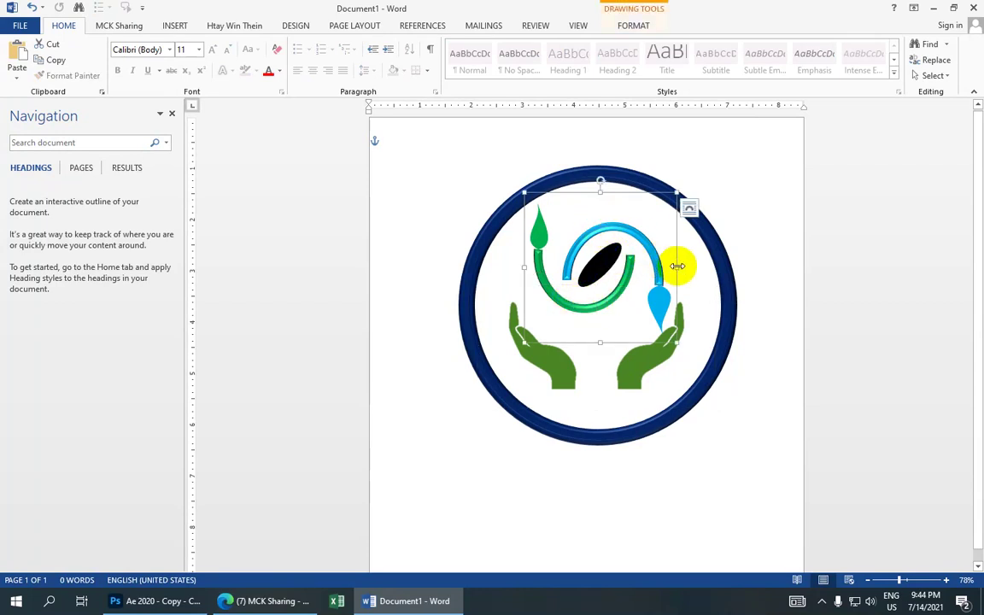
left_click_drag(678, 266, 690, 267)
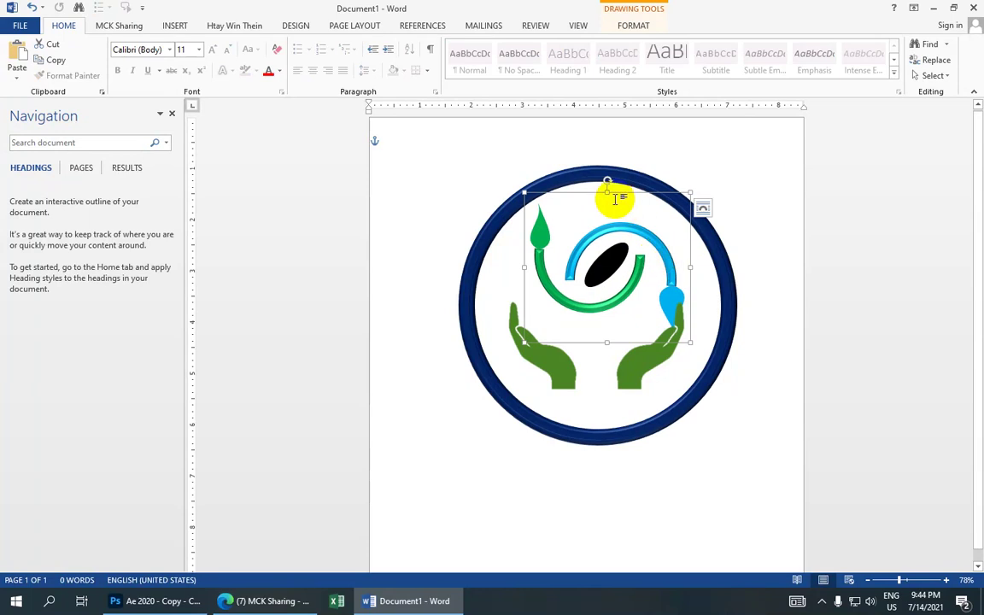
Tilt and reposition the swirl so its drops rest just above the two hands.
mouse_move(607, 183)
left_mouse_down()
mouse_move(580, 268)
mouse_move(587, 285)
left_mouse_up()
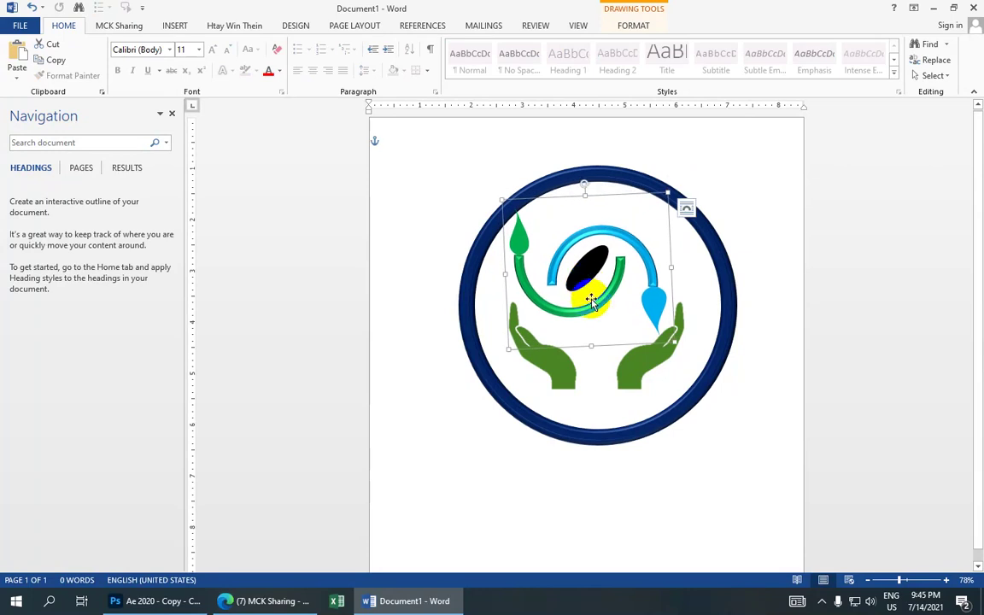
left_click(591, 301)
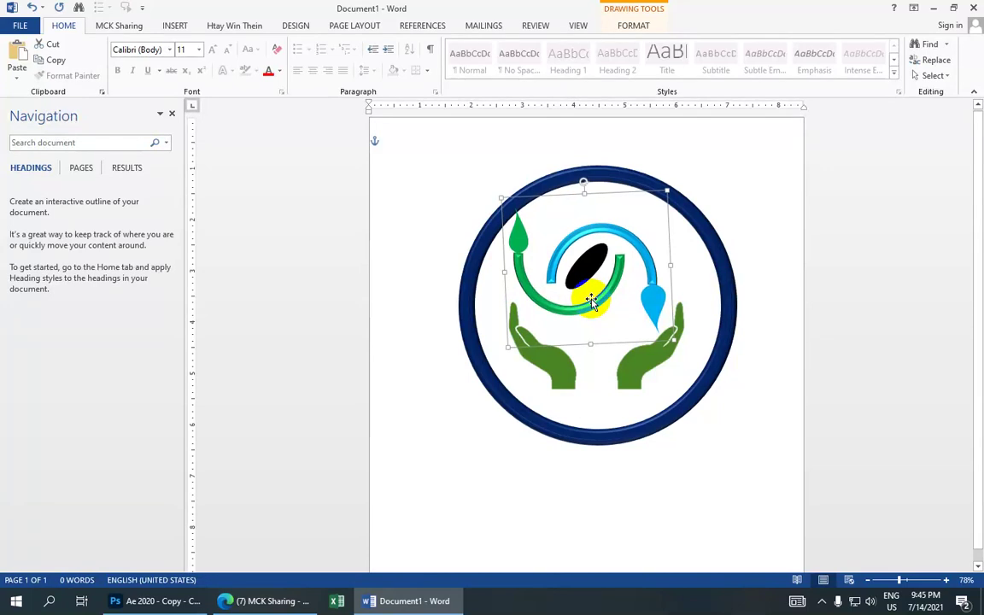
left_click(652, 373)
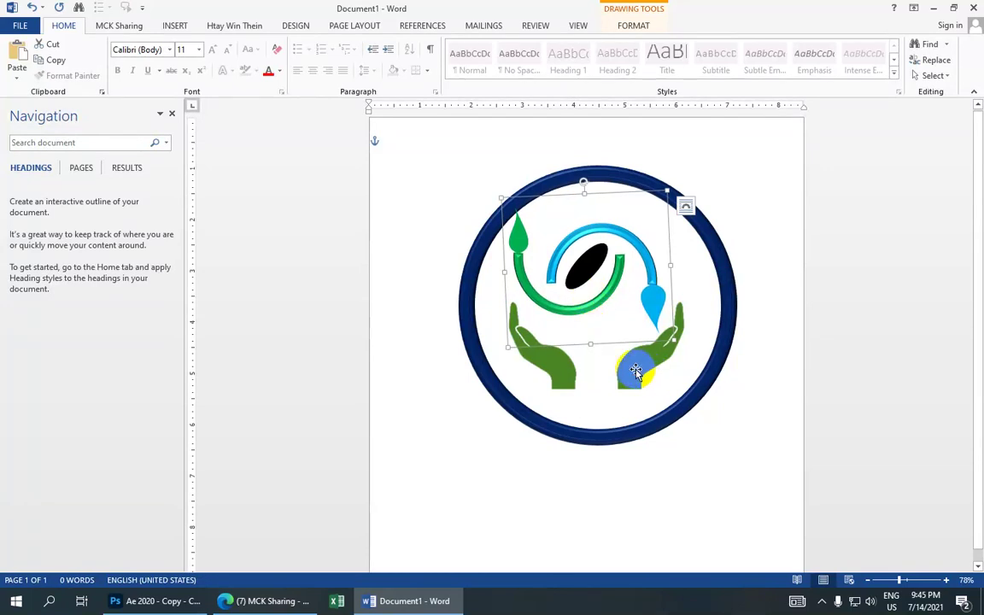
left_click(740, 370)
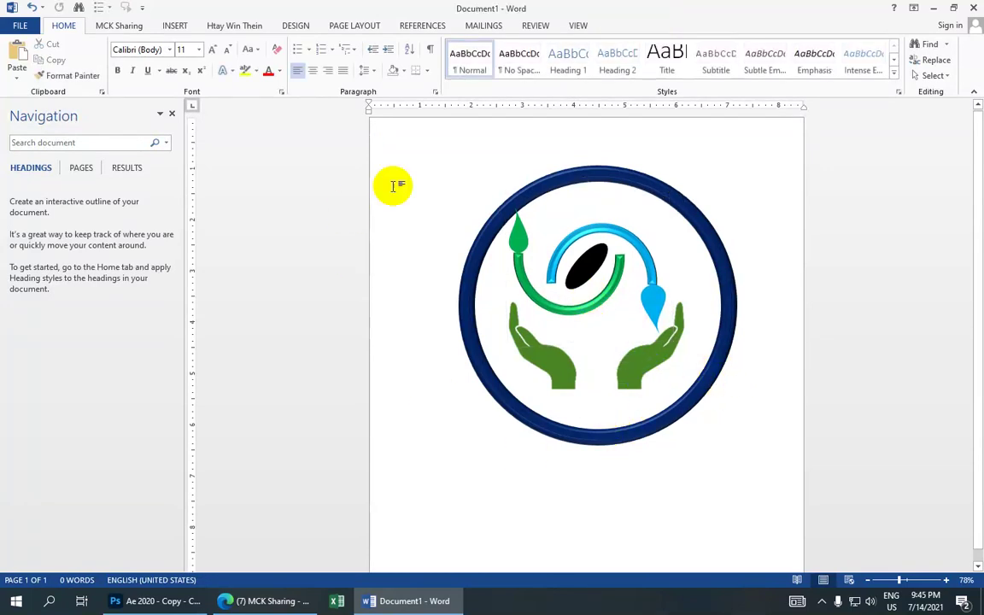
left_click(571, 291)
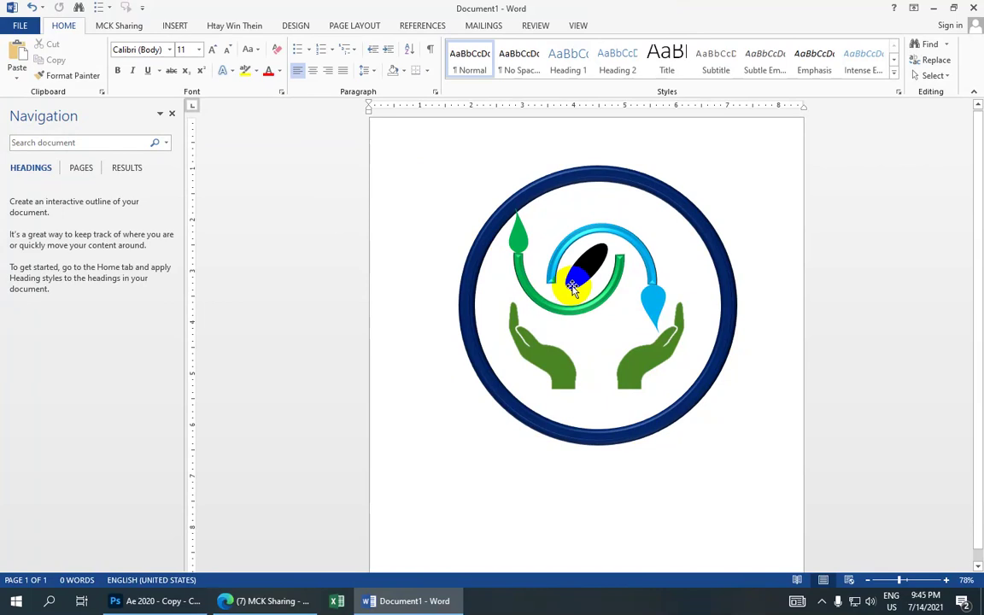
left_click_drag(572, 290, 541, 267)
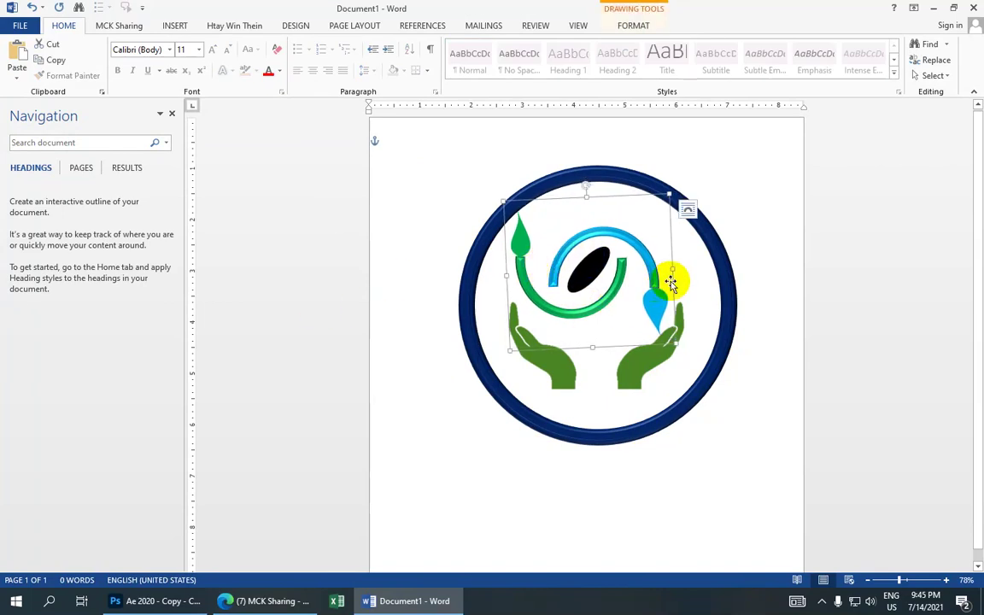
Draw an oval circle about 4.91" by 4.92" and fit it inside the ring.
left_click(175, 25)
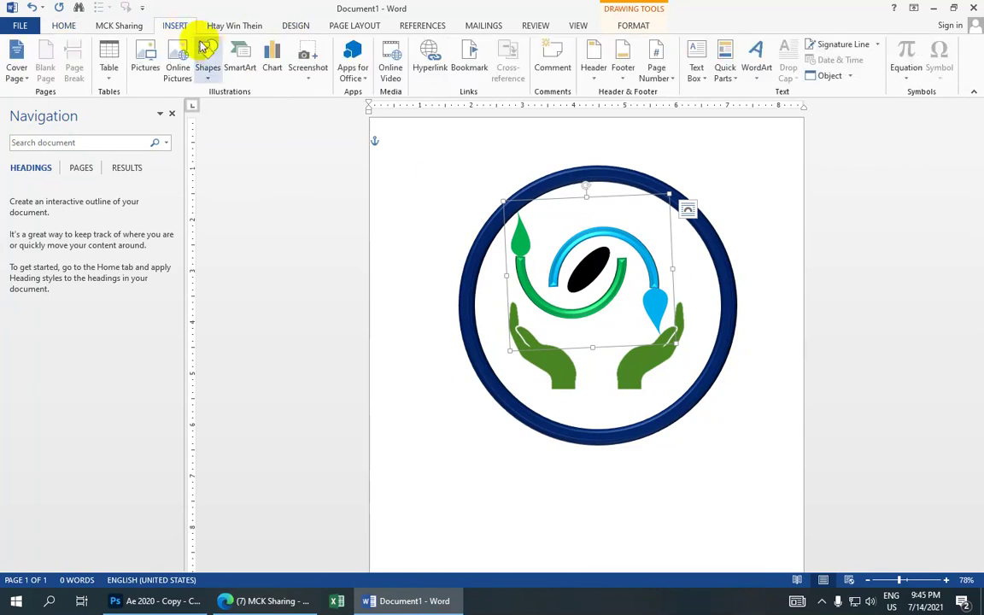
left_click(209, 57)
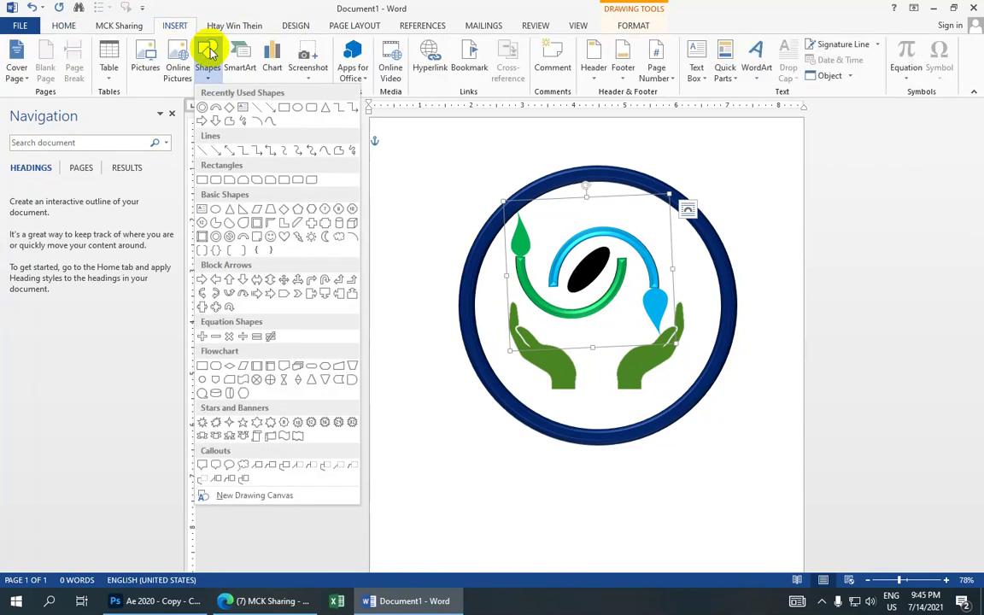
left_click(295, 109)
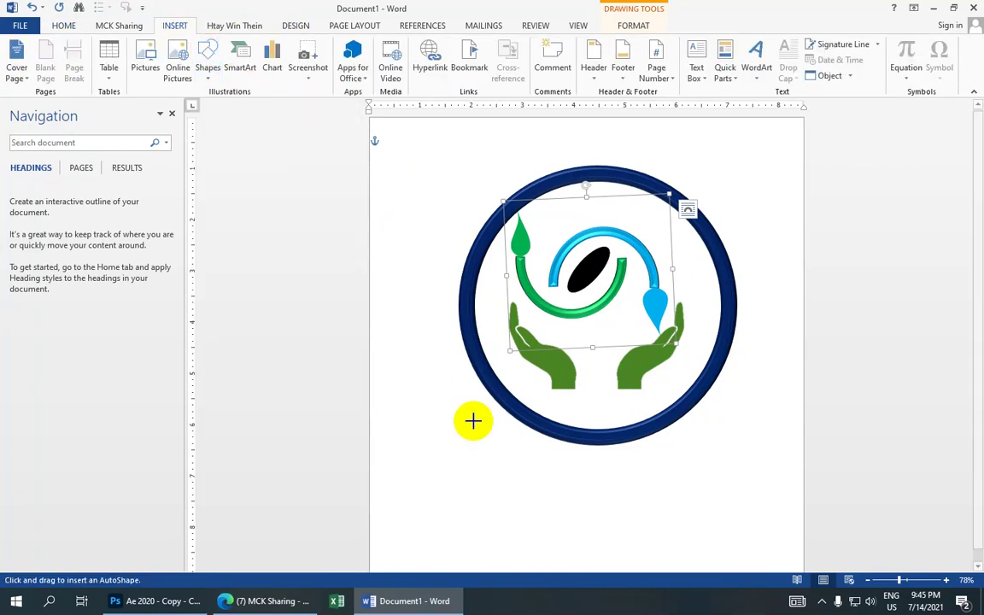
left_click_drag(498, 231, 757, 492)
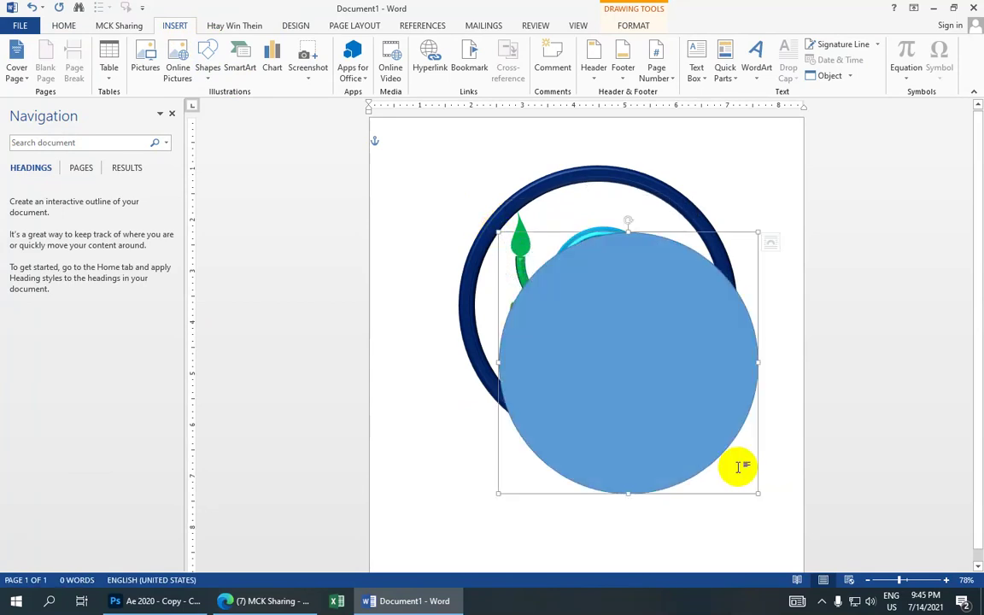
left_click_drag(692, 439, 666, 381)
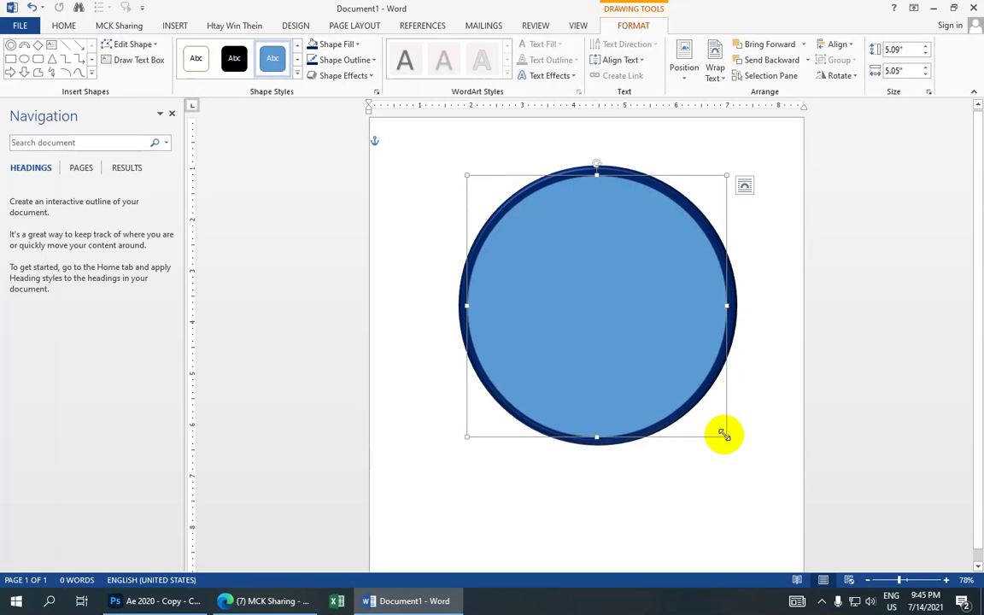
left_click_drag(724, 435, 719, 427)
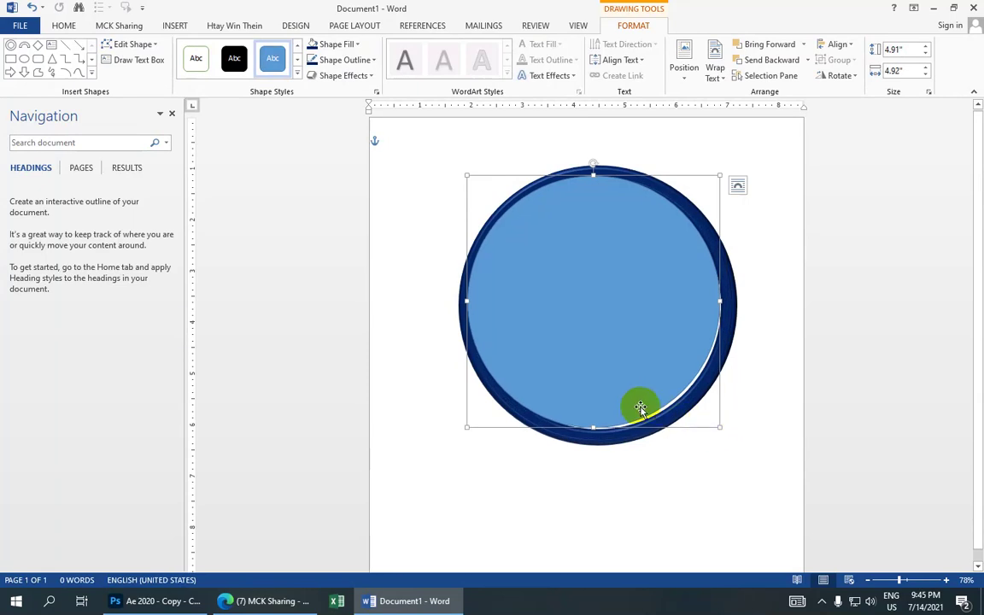
key("Right")
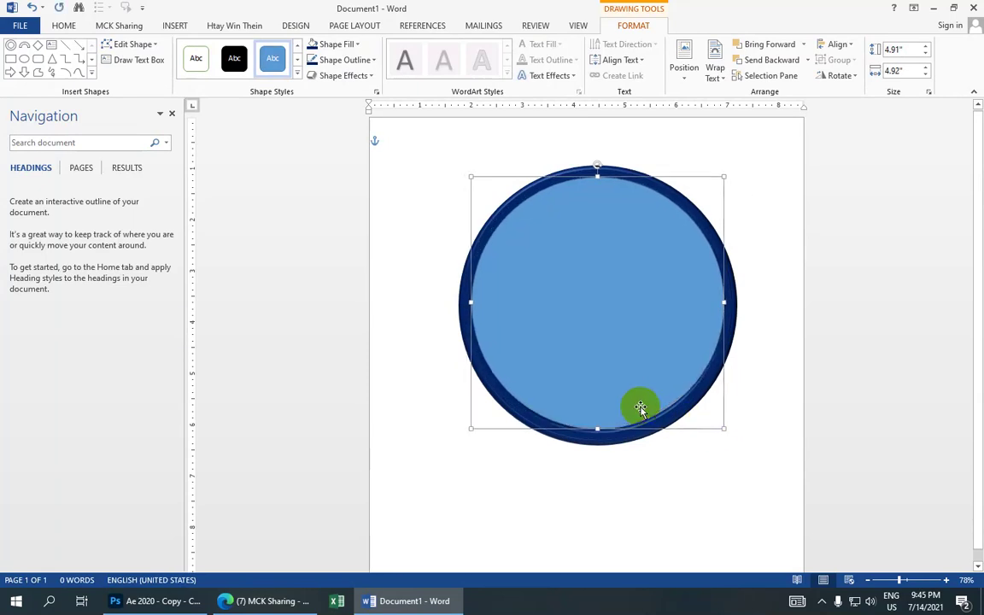
key("Down")
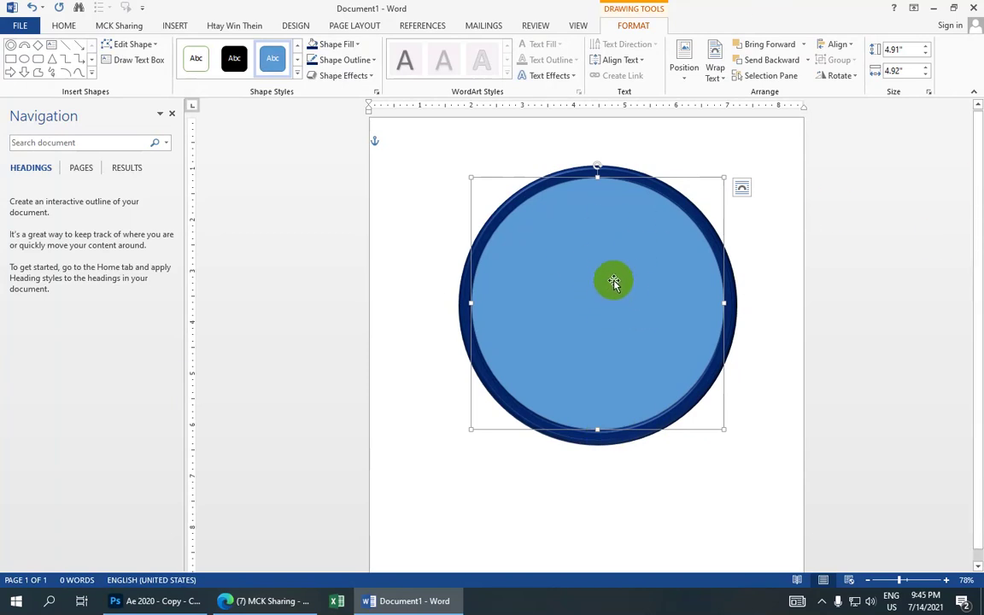
Send the circle backward three times so it sits behind the hands and eye swirl.
left_click(787, 65)
left_click(787, 65)
left_click(787, 65)
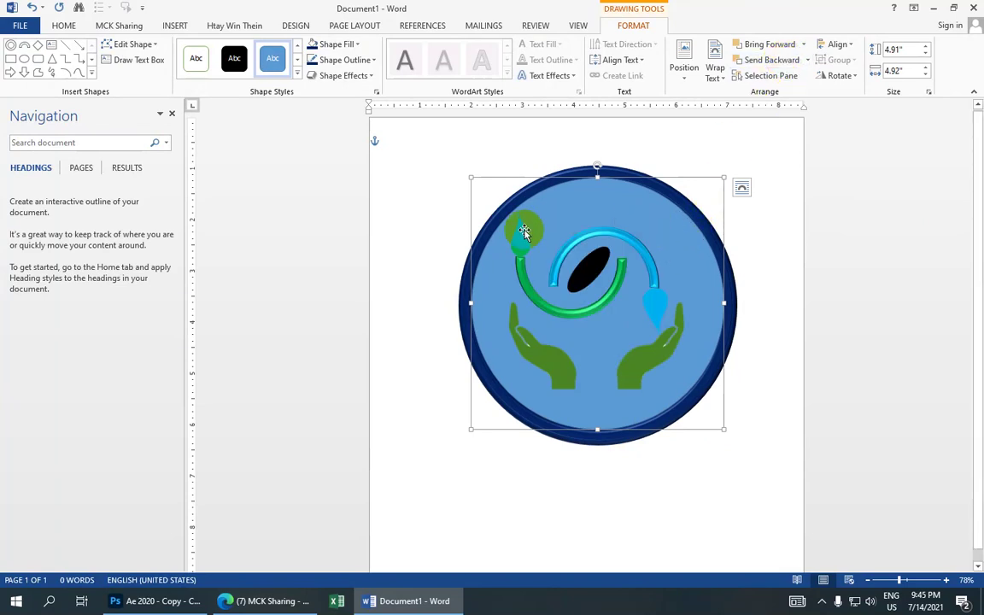
Fill the background circle with the Walnut wood texture at 24% transparency.
left_click(359, 44)
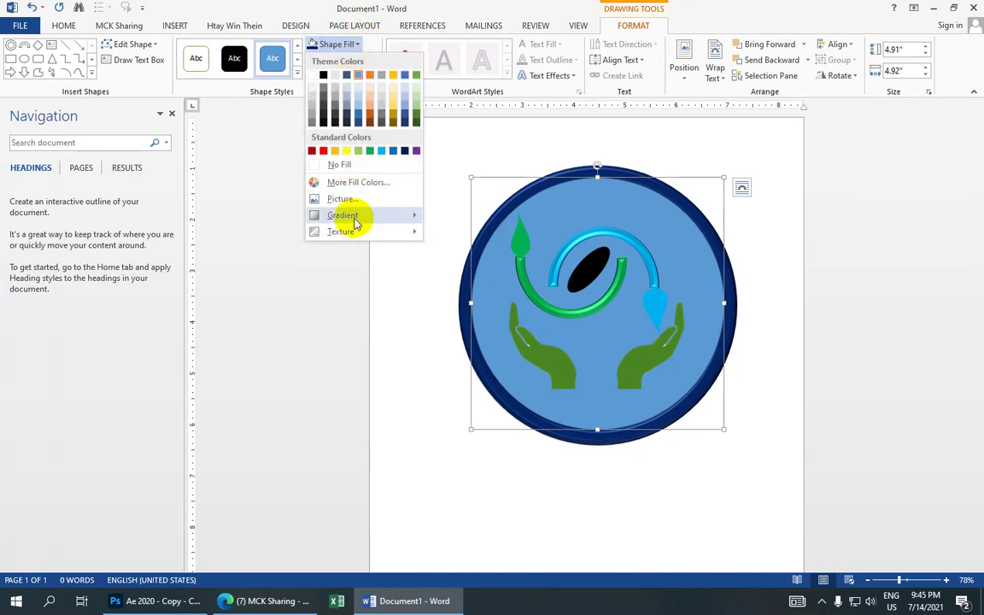
mouse_move(351, 236)
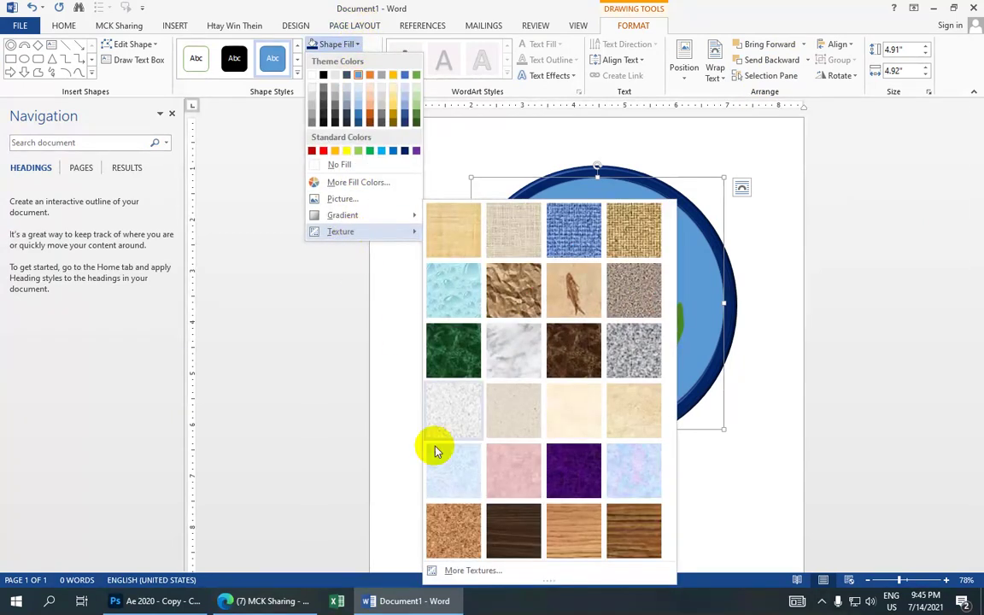
left_click(464, 578)
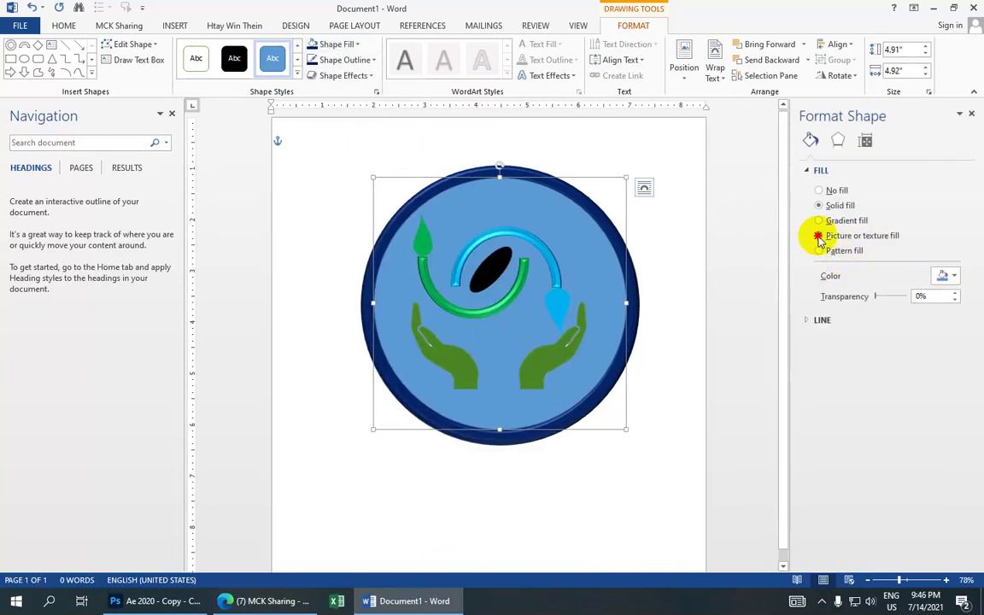
left_click(819, 235)
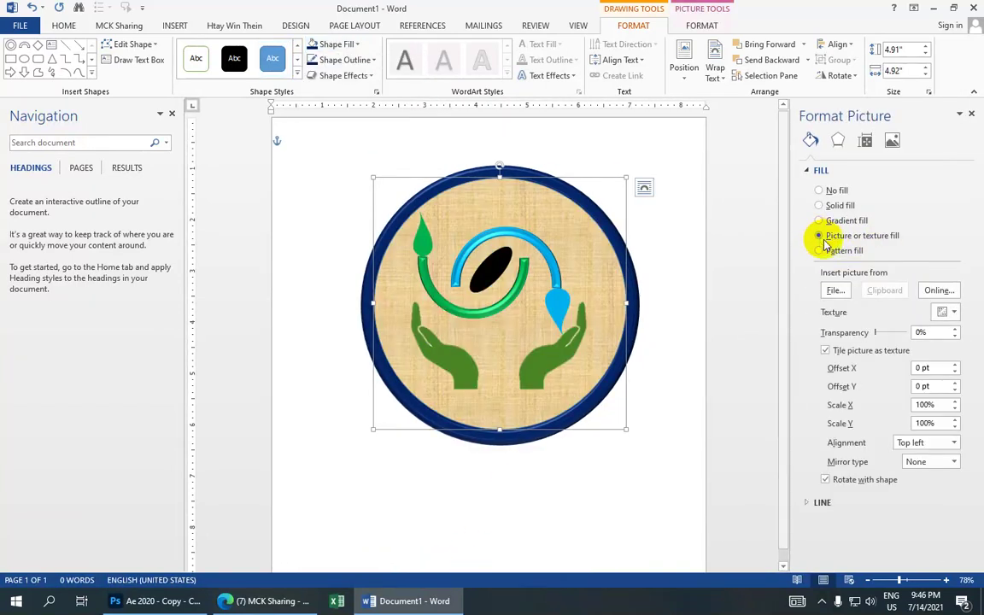
left_click(954, 313)
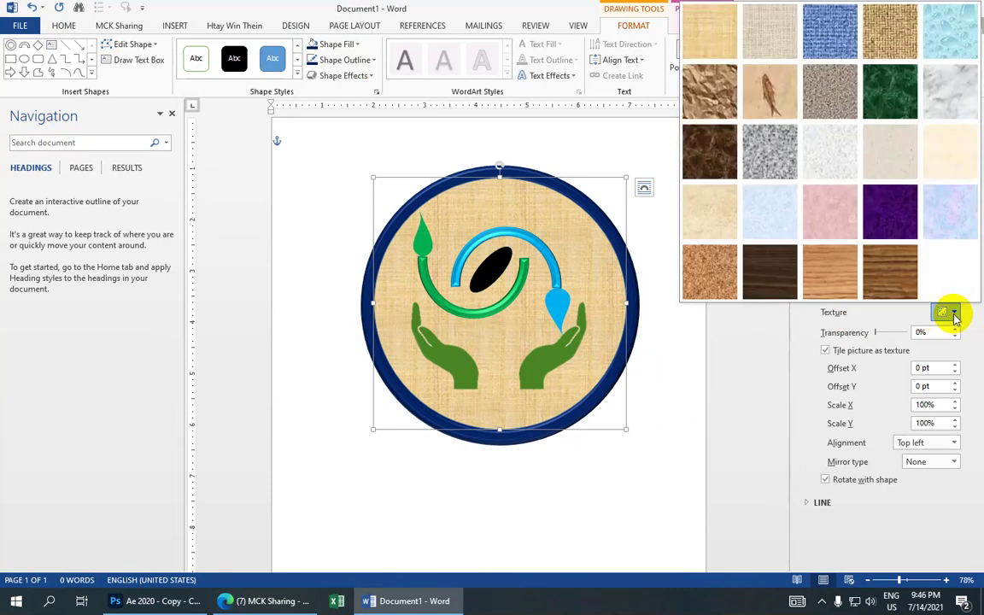
left_click(768, 274)
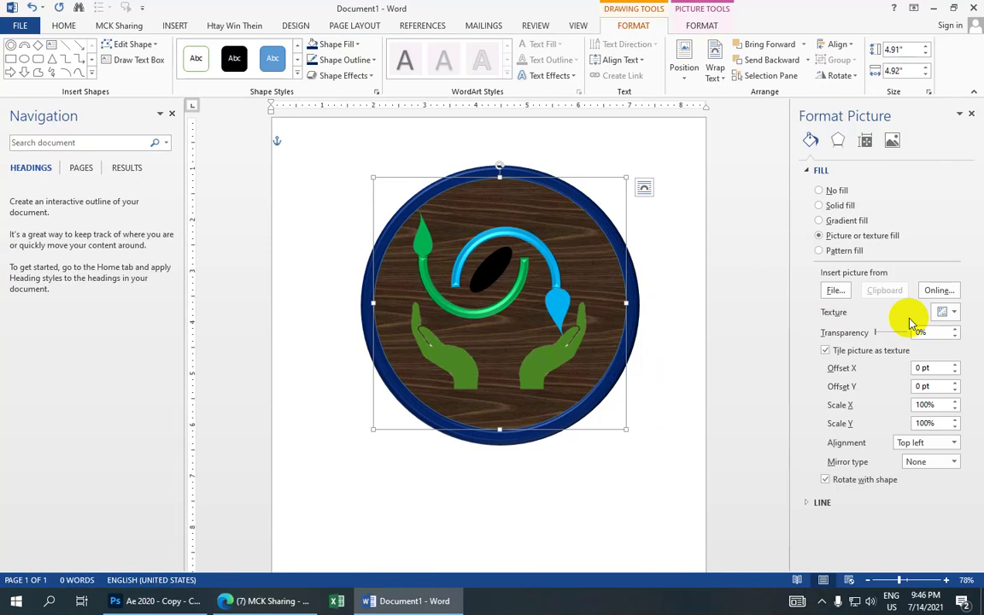
left_click(954, 312)
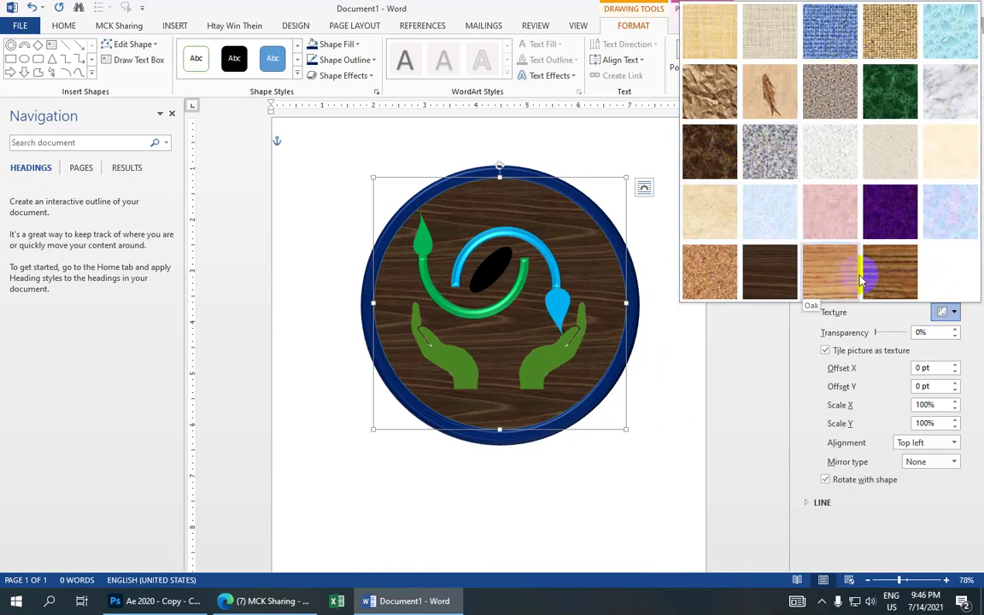
left_click(792, 280)
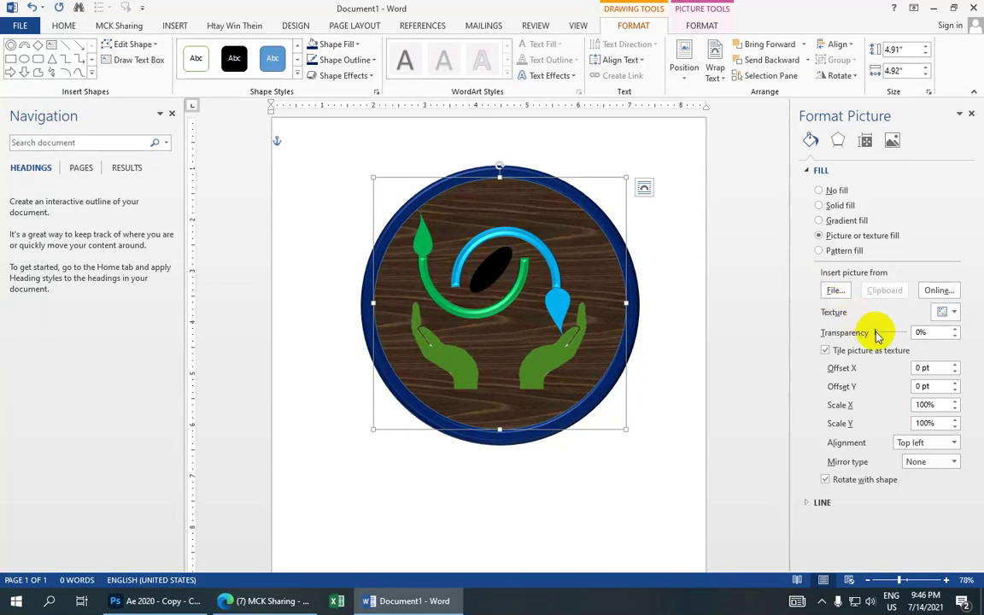
left_click_drag(876, 333, 881, 335)
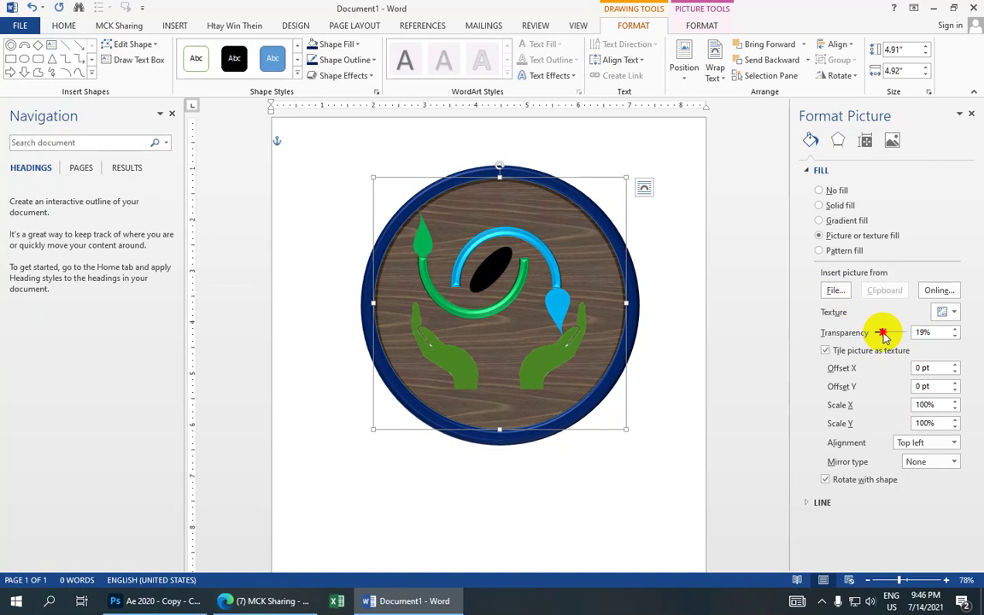
left_click_drag(884, 335, 886, 337)
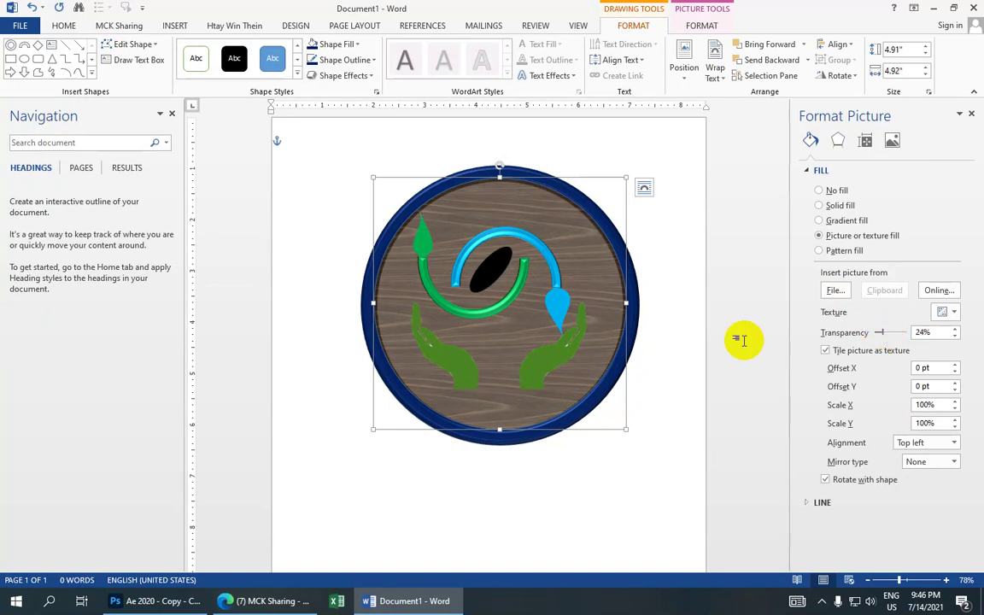
left_click(657, 309)
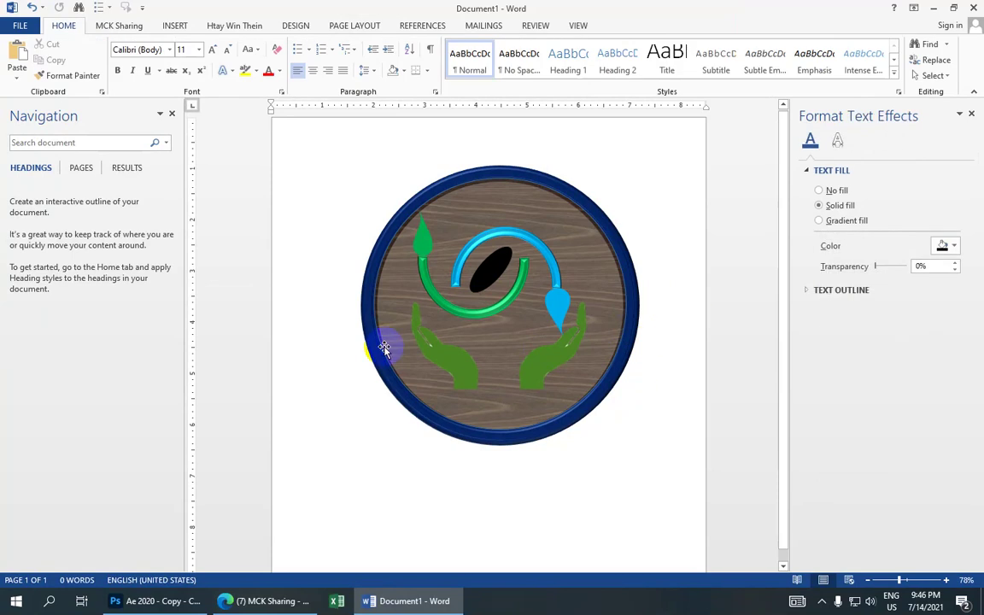
Insert a WordArt box in the chosen style containing the text 'EYE CHRE'.
left_click(174, 26)
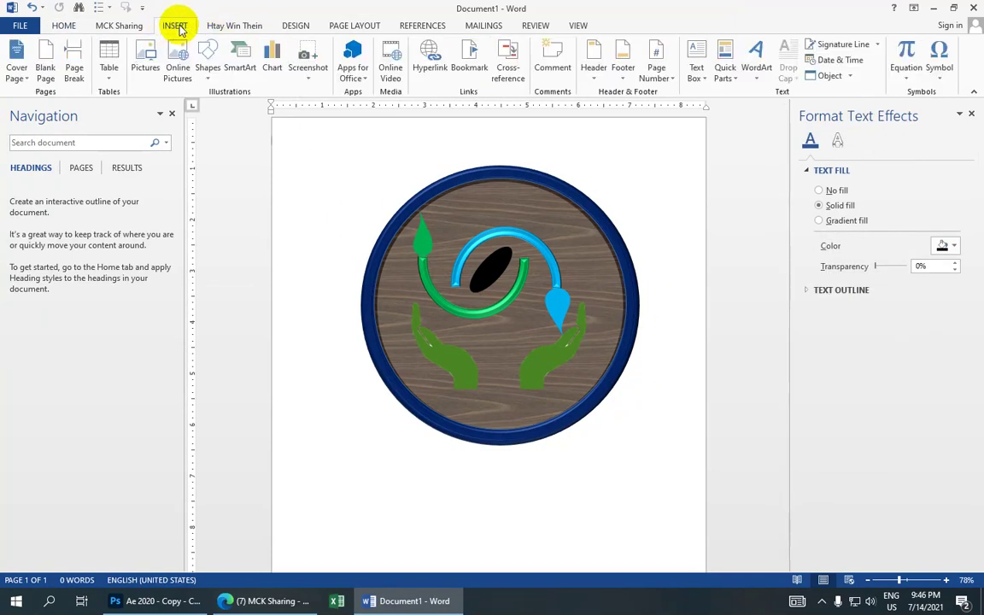
left_click(756, 73)
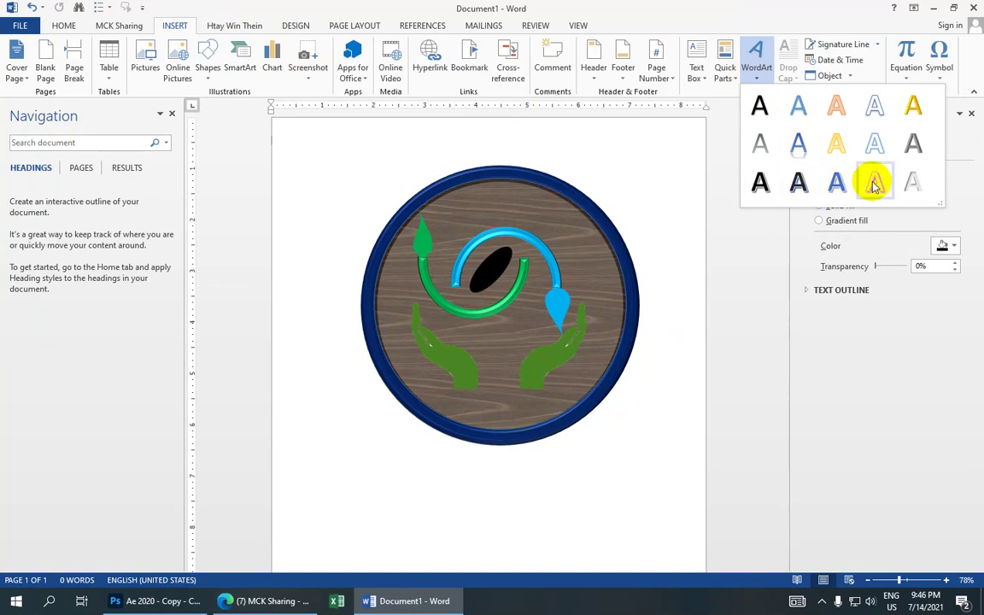
left_click(914, 143)
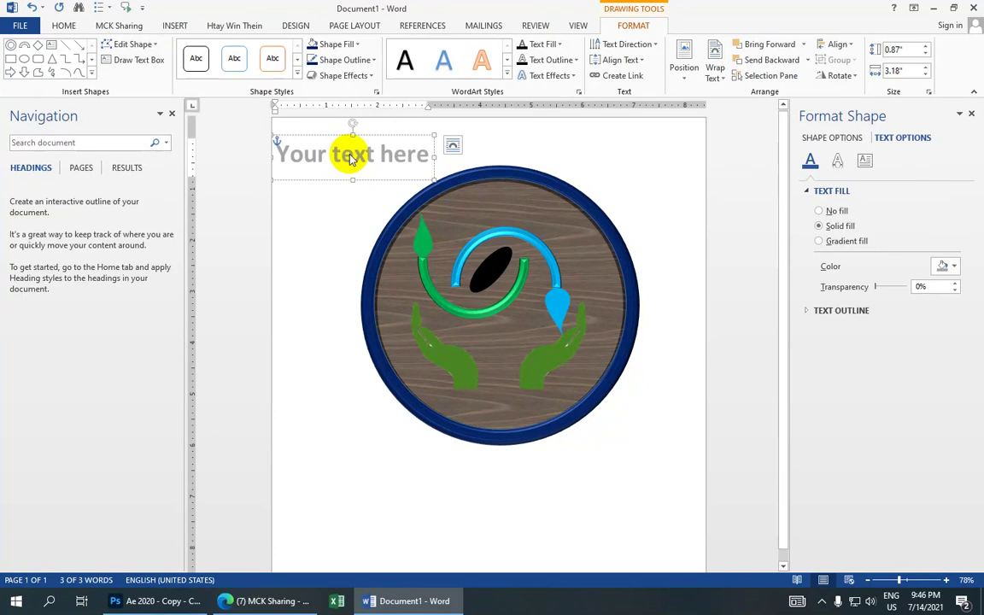
type("E")
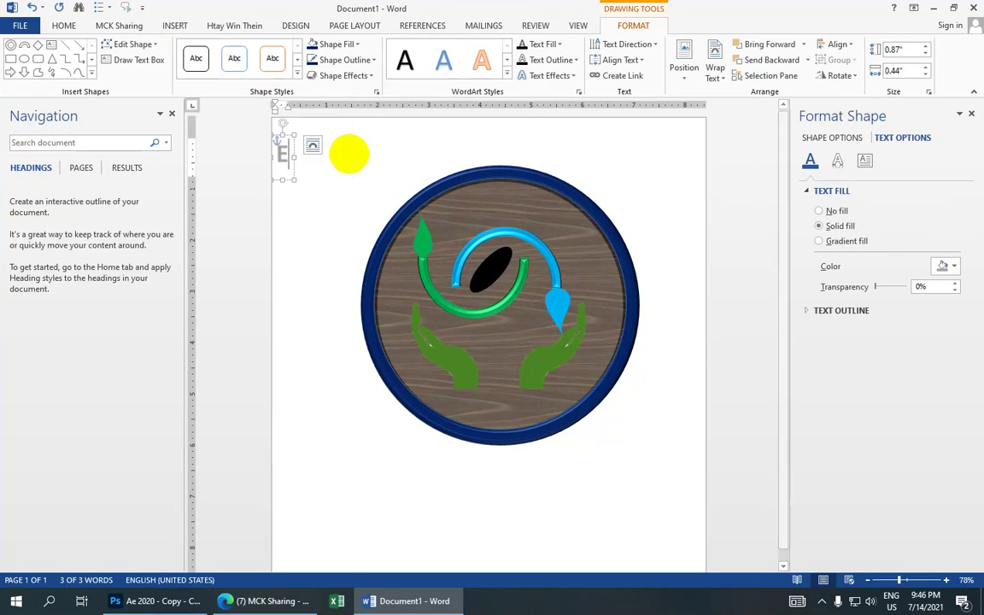
type("Y")
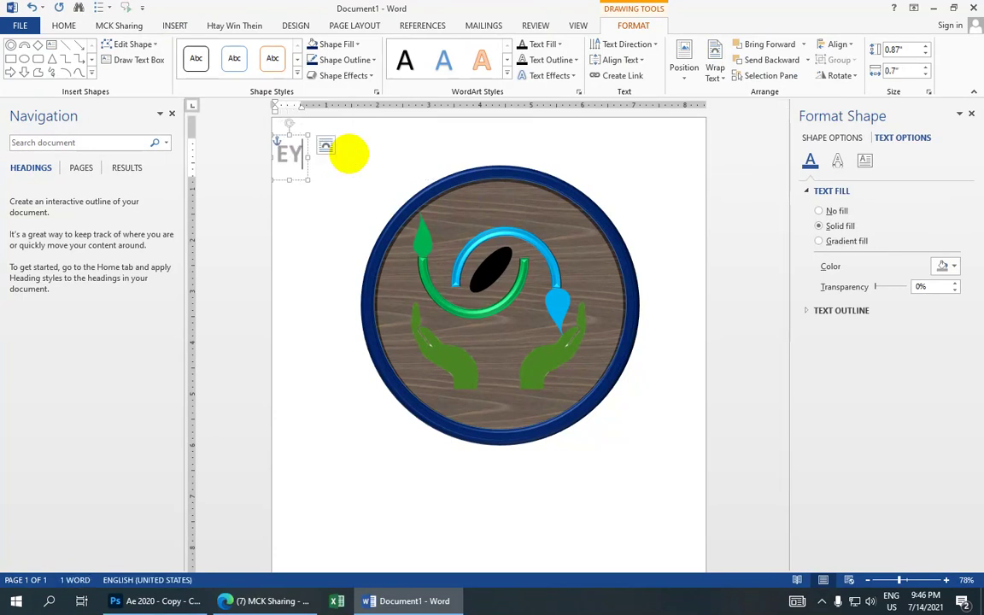
type("E")
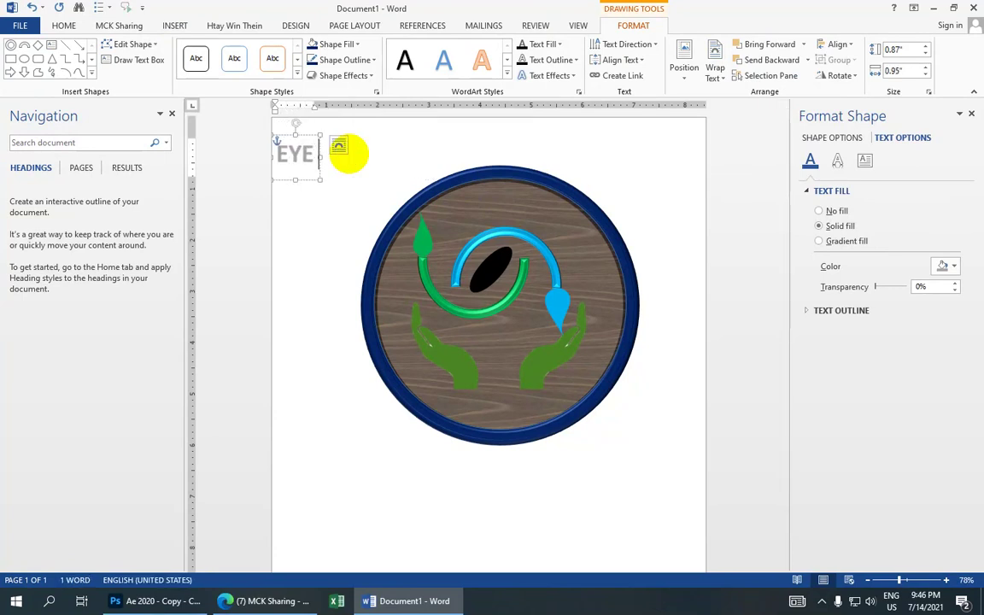
type(" C")
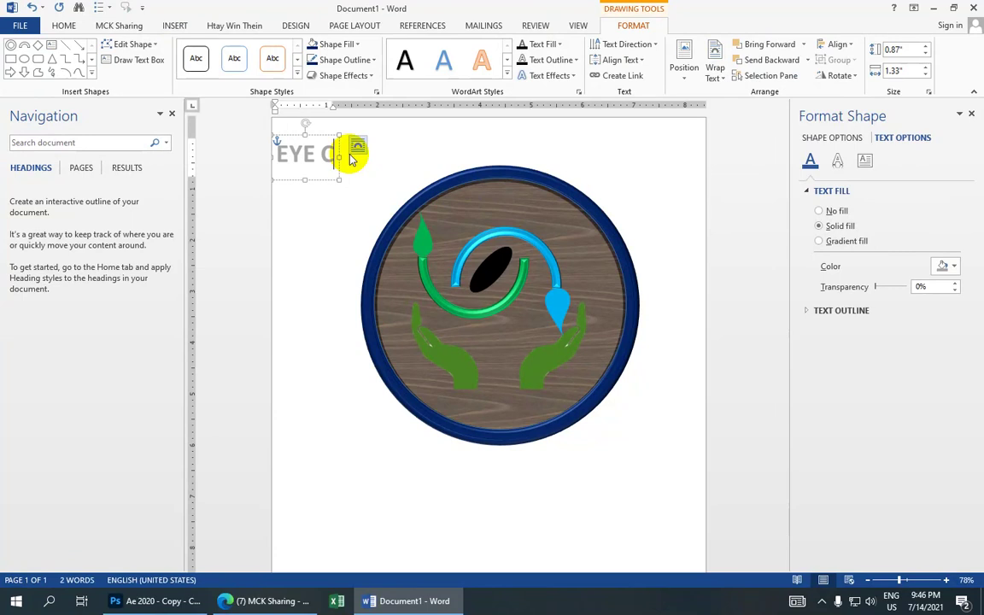
type("H")
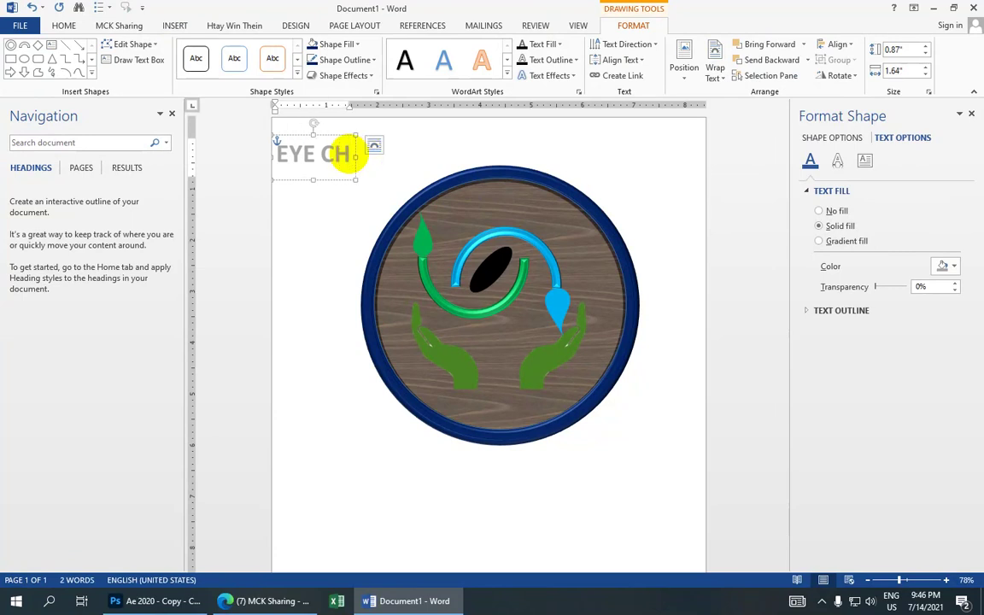
type("R")
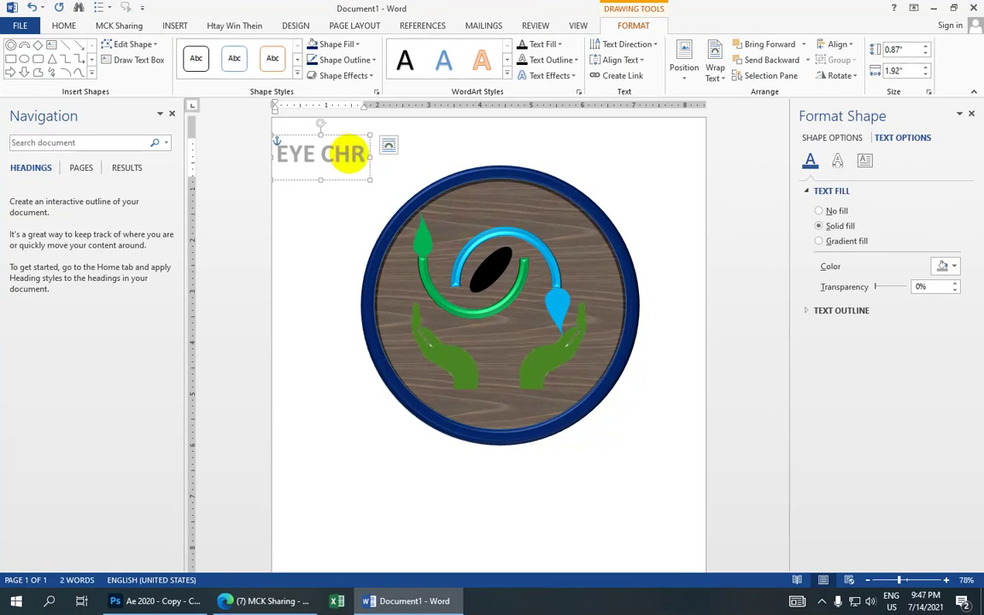
type("E")
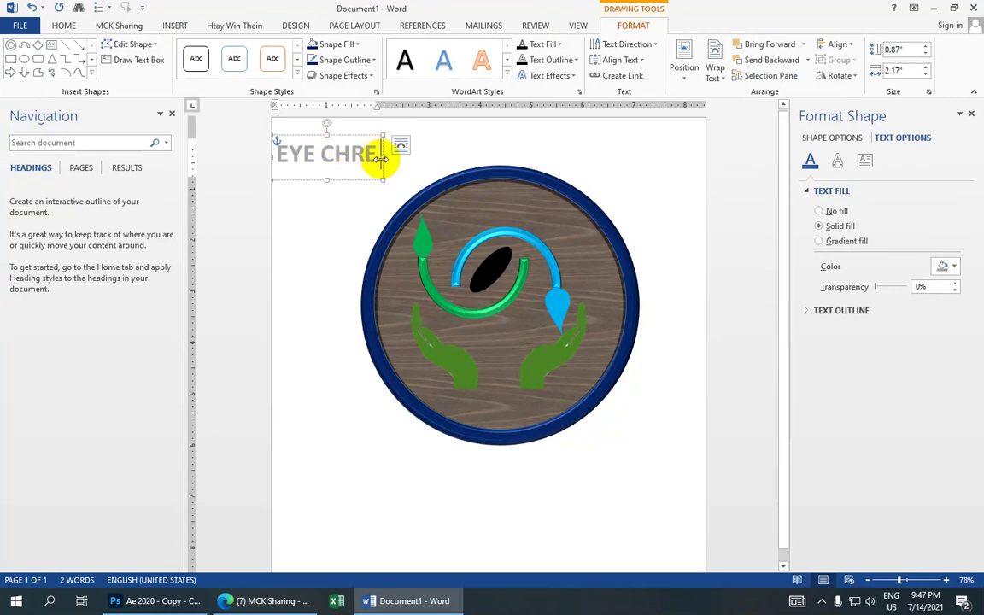
Give all the EYE CHRE WordArt text a red fill and a yellow outline.
key("ctrl+a")
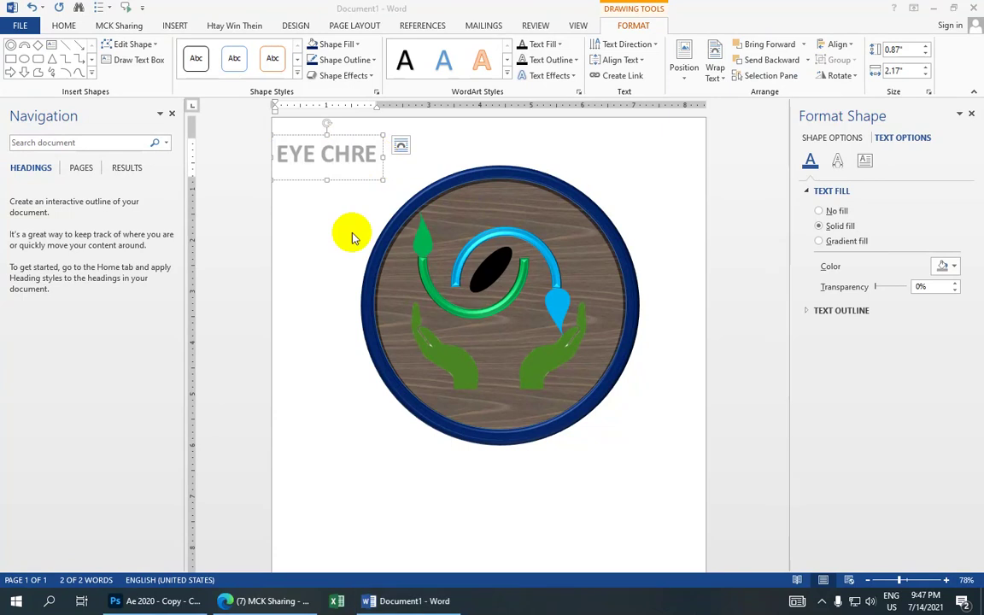
left_click(558, 47)
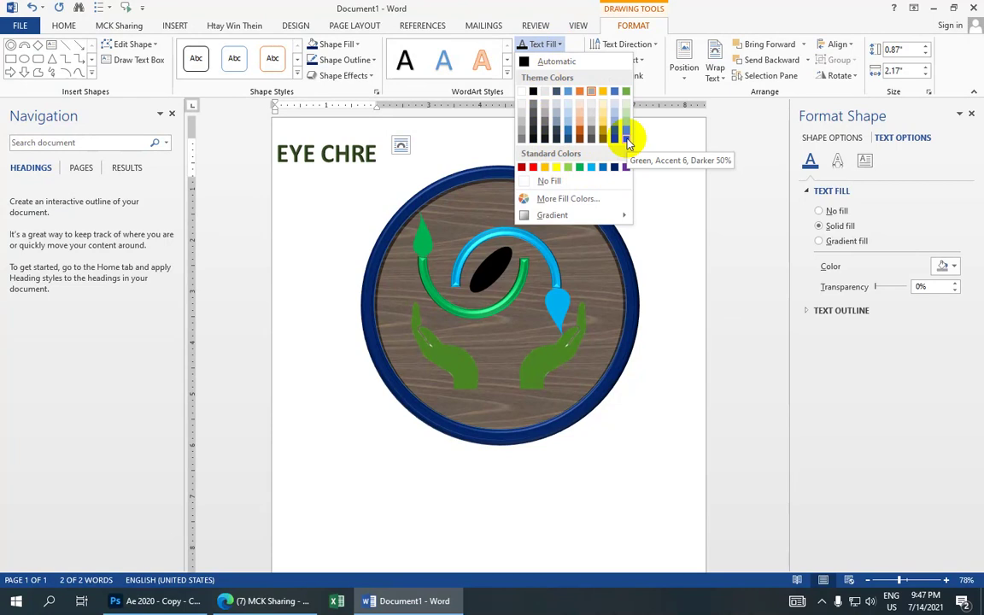
left_click(533, 168)
left_click(575, 62)
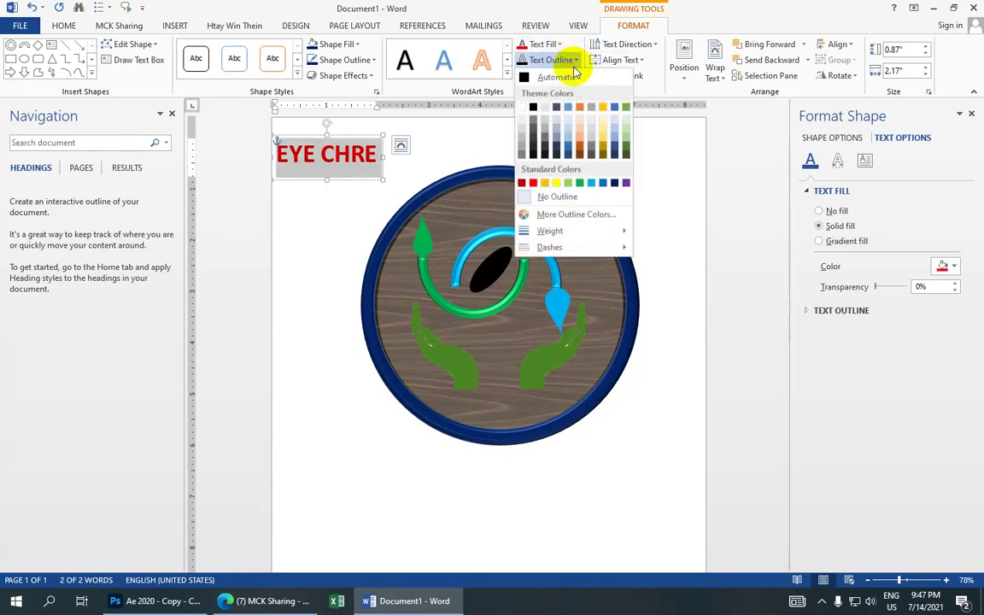
left_click(556, 183)
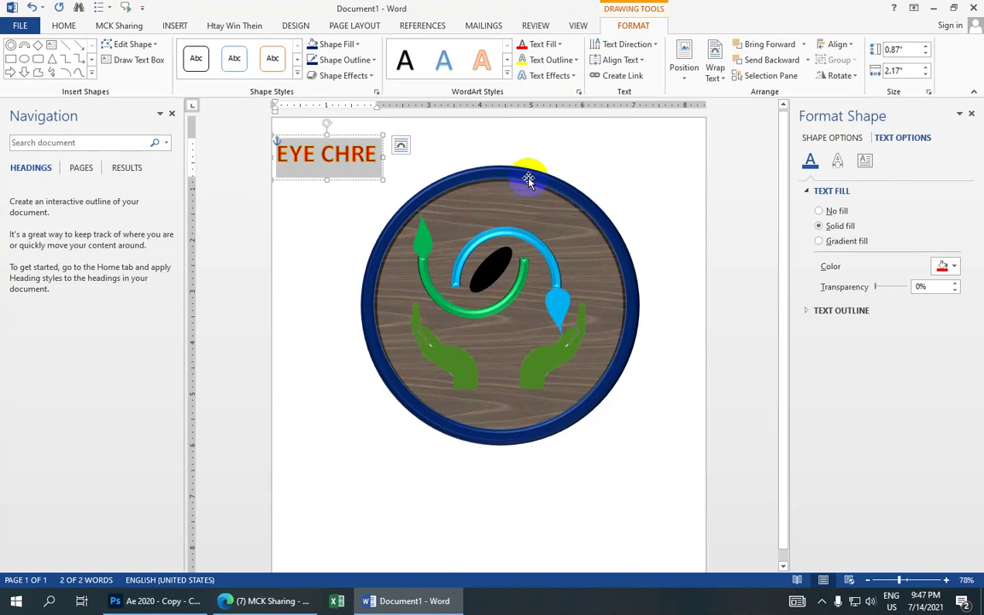
Add a perspective shadow beneath the EYE CHRE text.
left_click(573, 79)
mouse_move(563, 104)
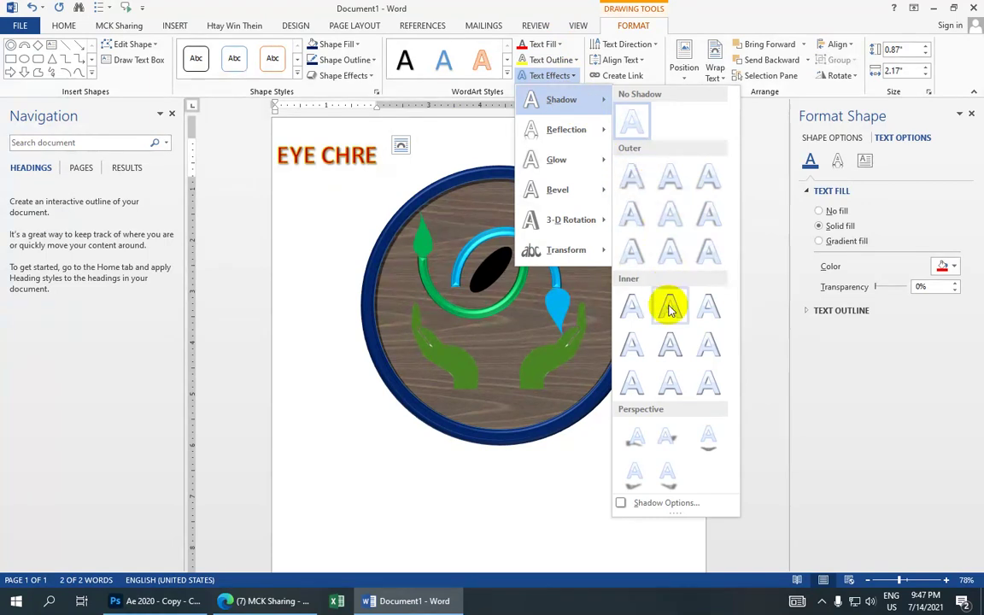
left_click(709, 444)
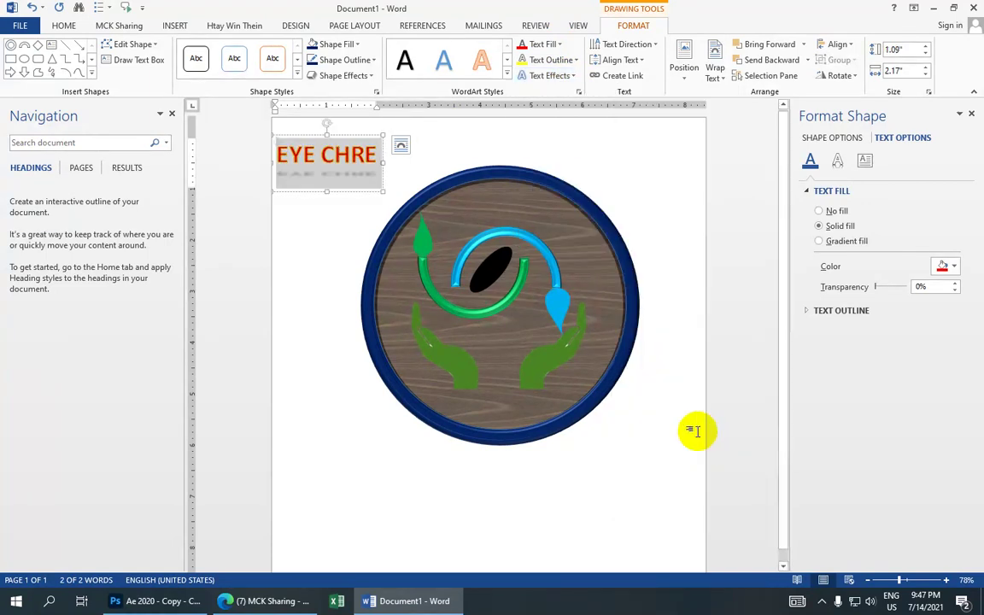
Apply the Cool Slant bevel to EYE CHRE, then reselect all its text.
left_click(573, 77)
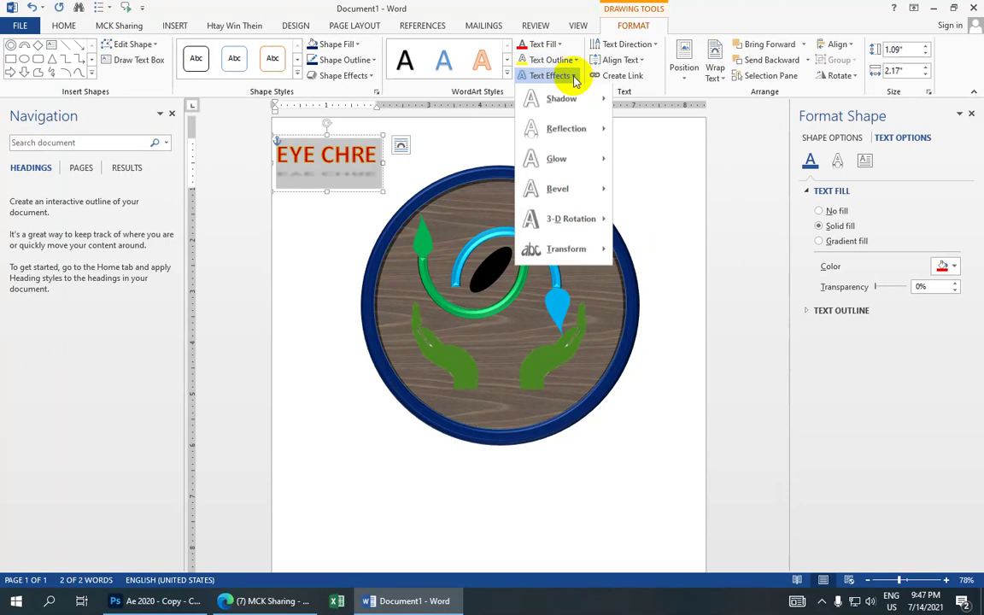
mouse_move(564, 134)
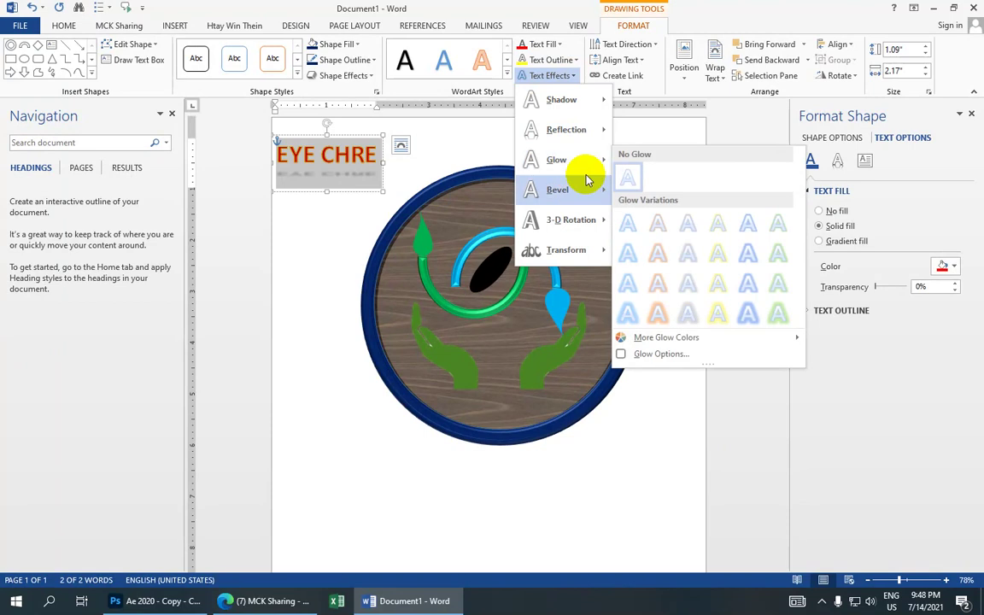
mouse_move(586, 196)
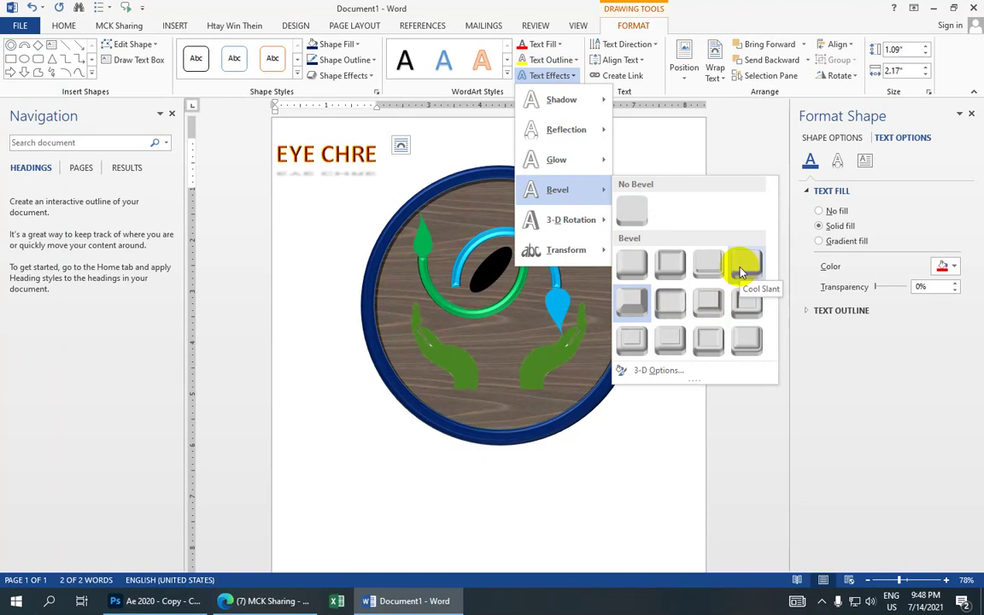
left_click(741, 272)
left_click(684, 247)
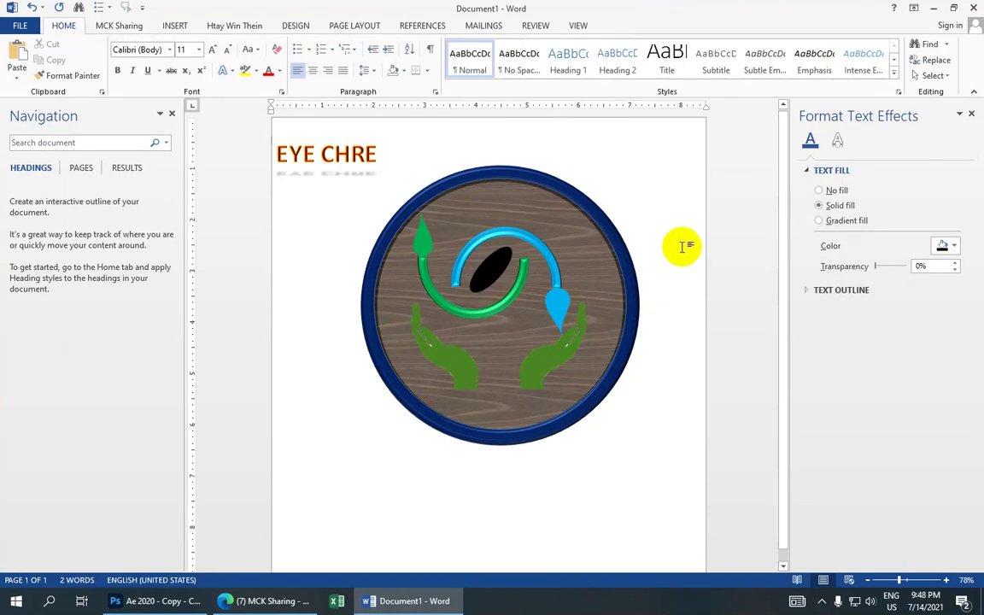
left_click(340, 147)
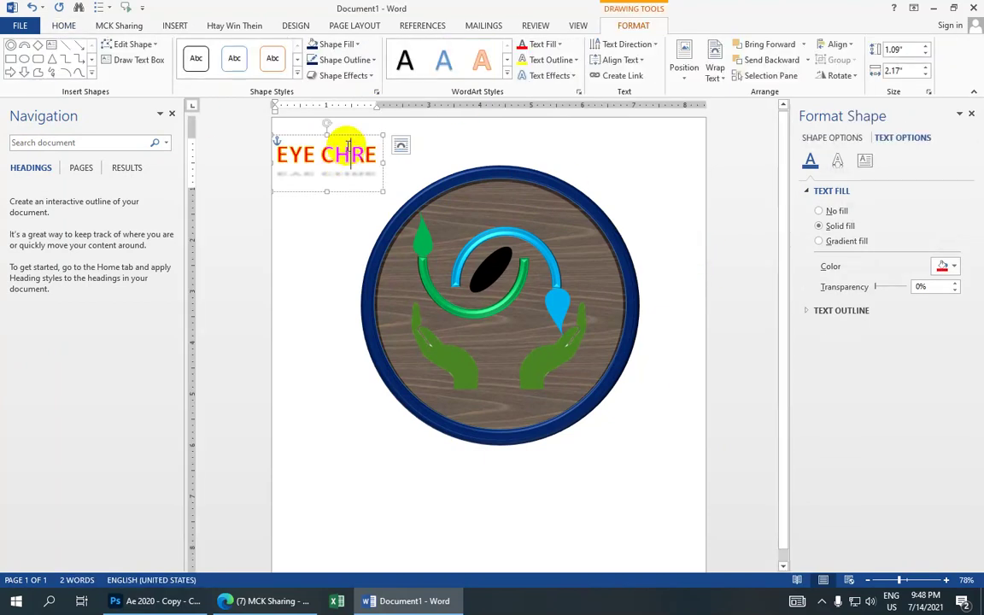
triple_click(348, 142)
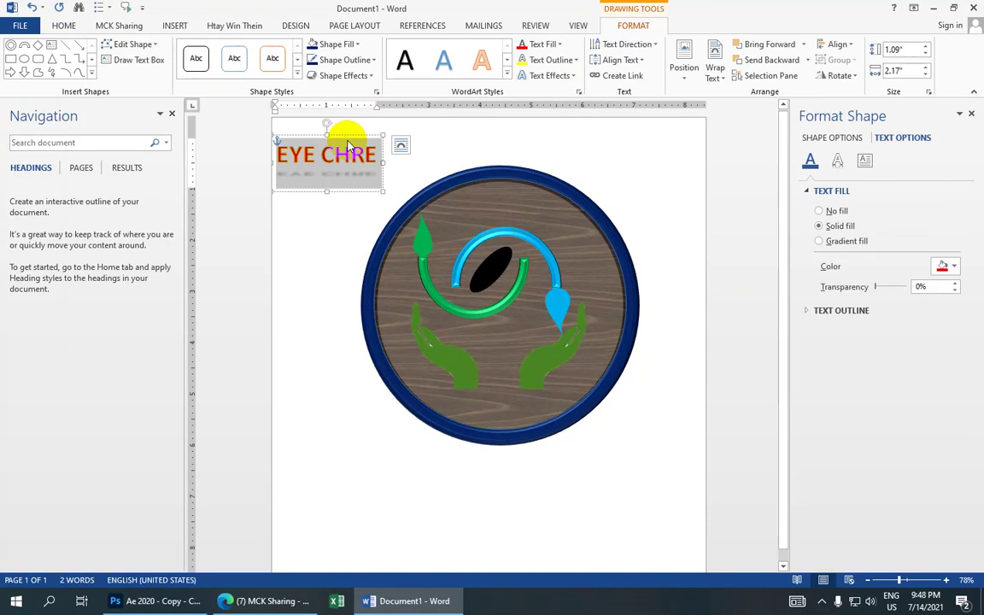
Set the EYE CHRE WordArt text to a 72 pt font size.
left_click(69, 25)
left_click(199, 50)
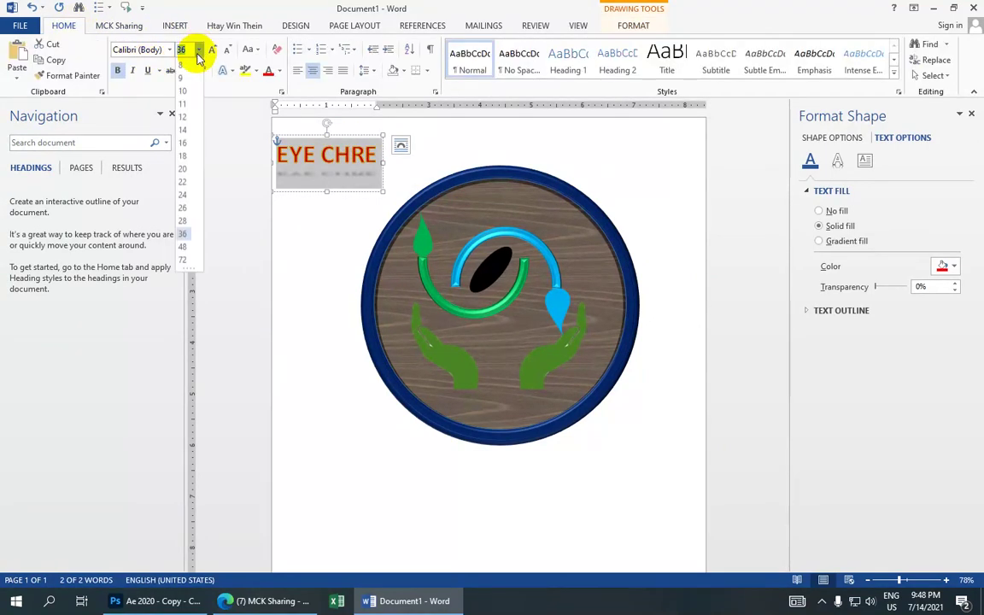
left_click(183, 261)
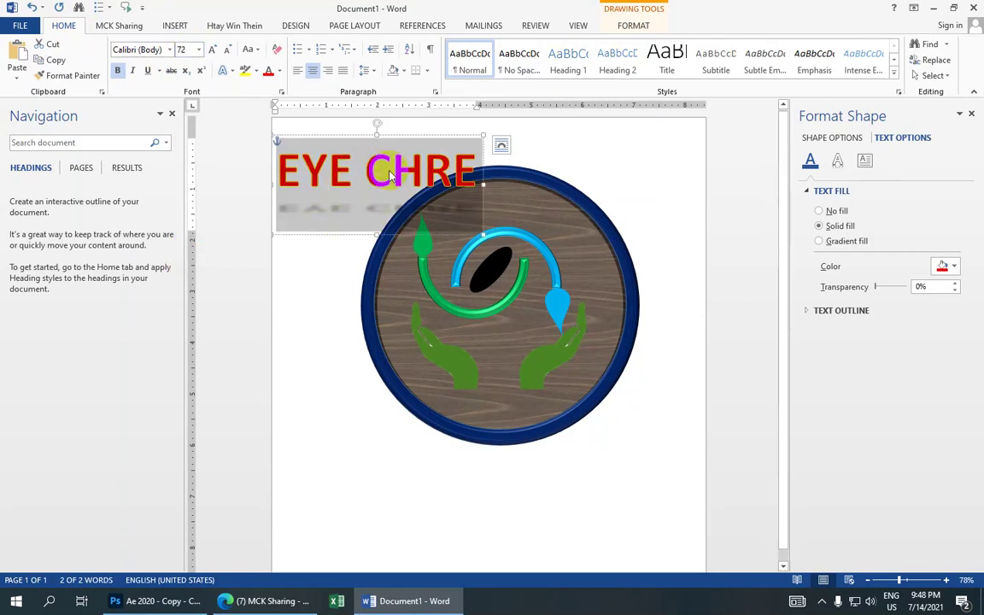
left_click(629, 26)
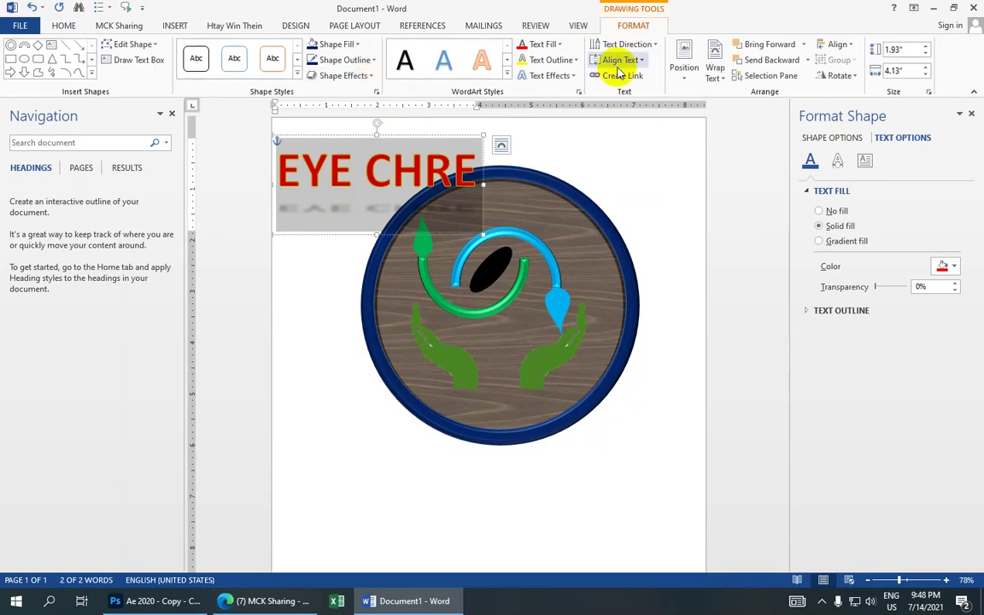
Give EYE CHRE an arch Transform effect and move it centred below the wooden circle.
left_click(575, 77)
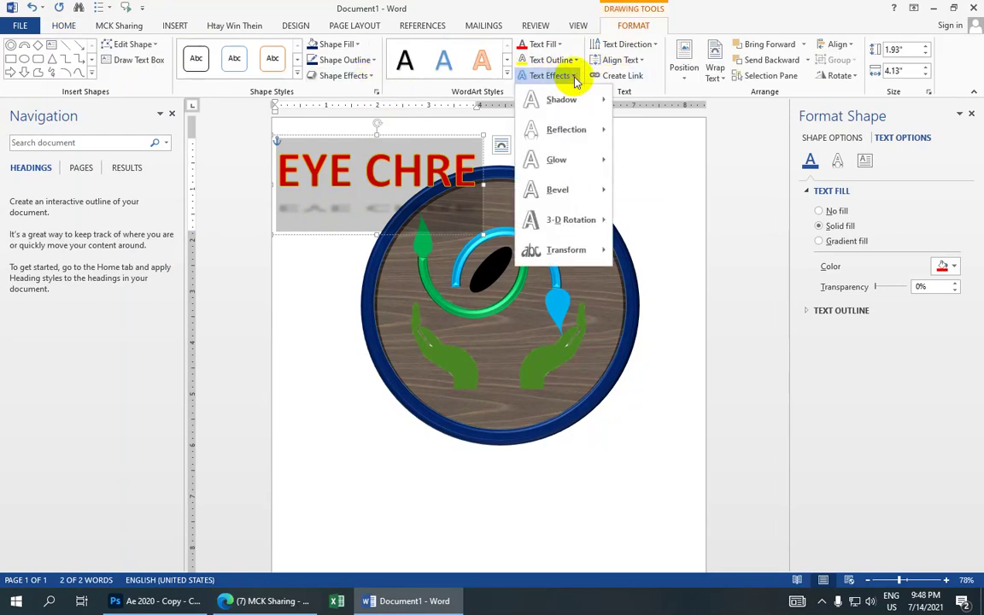
mouse_move(567, 249)
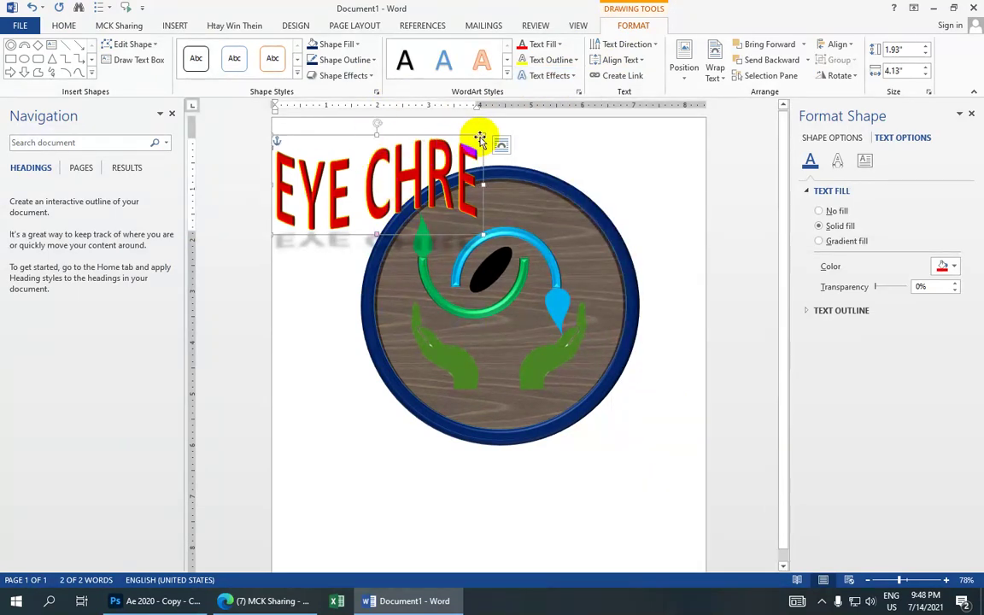
left_click_drag(480, 139, 606, 439)
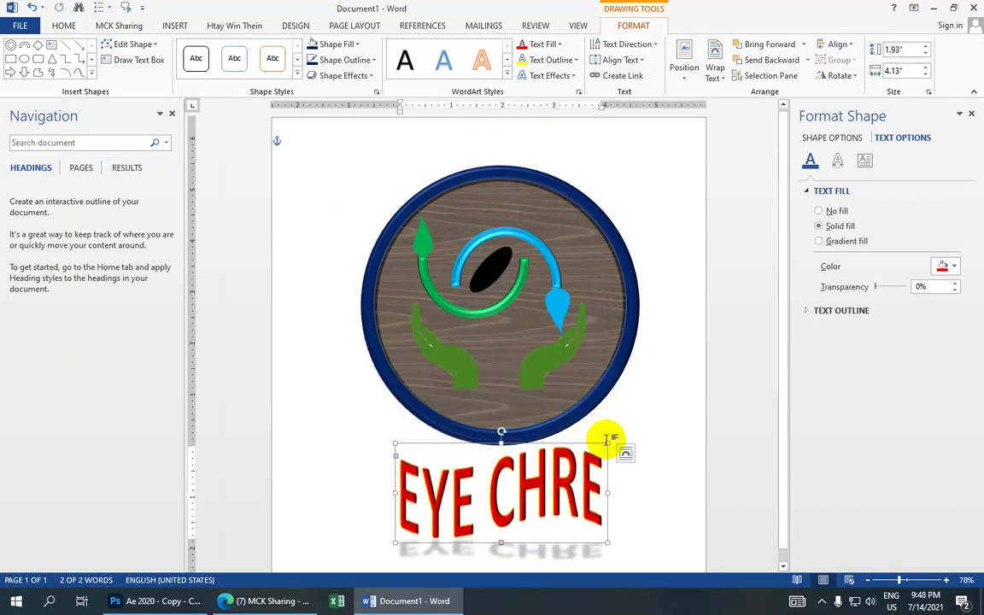
left_click(621, 409)
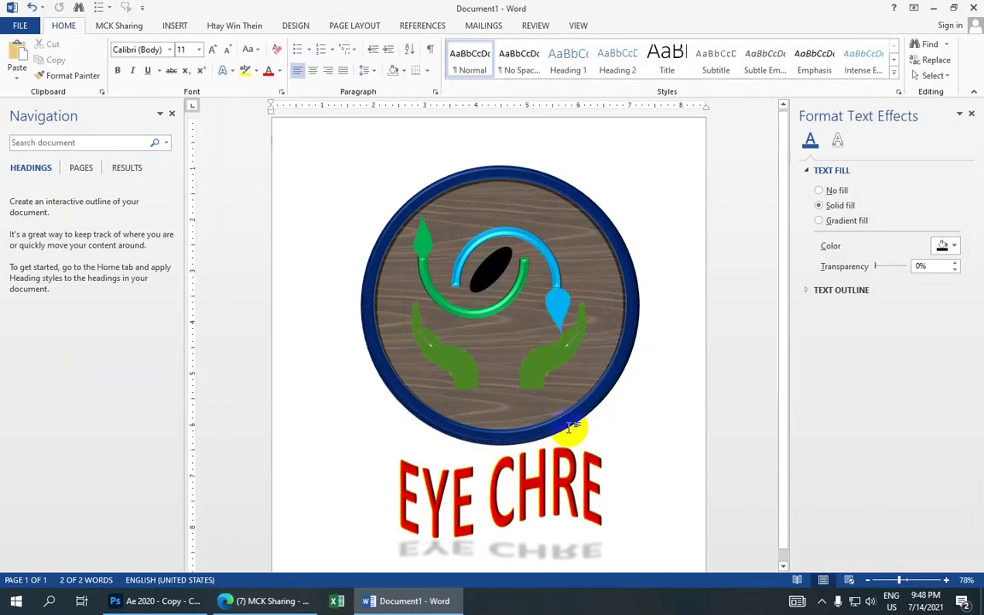
Save the document to the Desktop as EyeCare.docx, then exit Word.
left_click(21, 26)
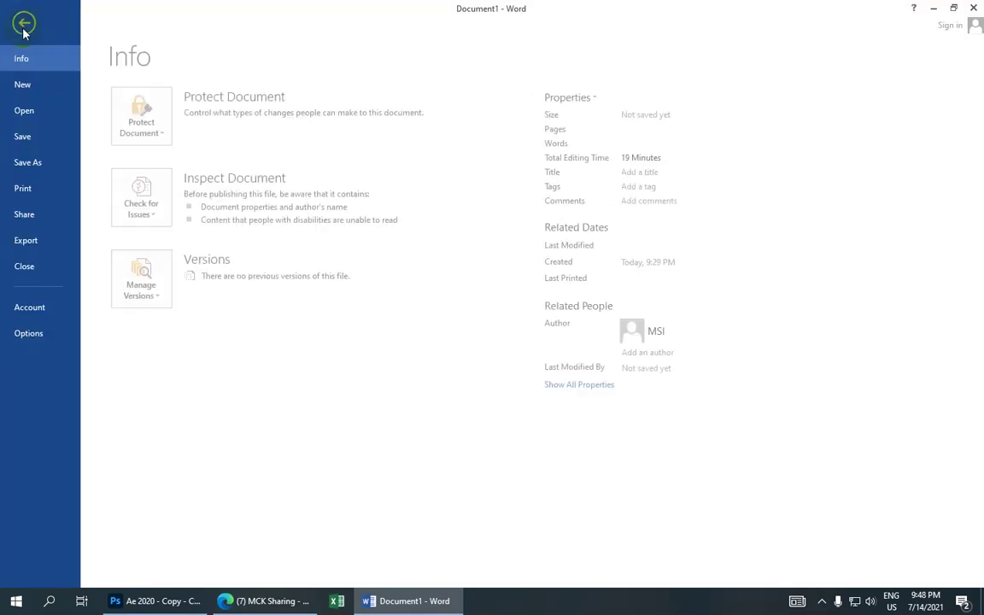
left_click(43, 168)
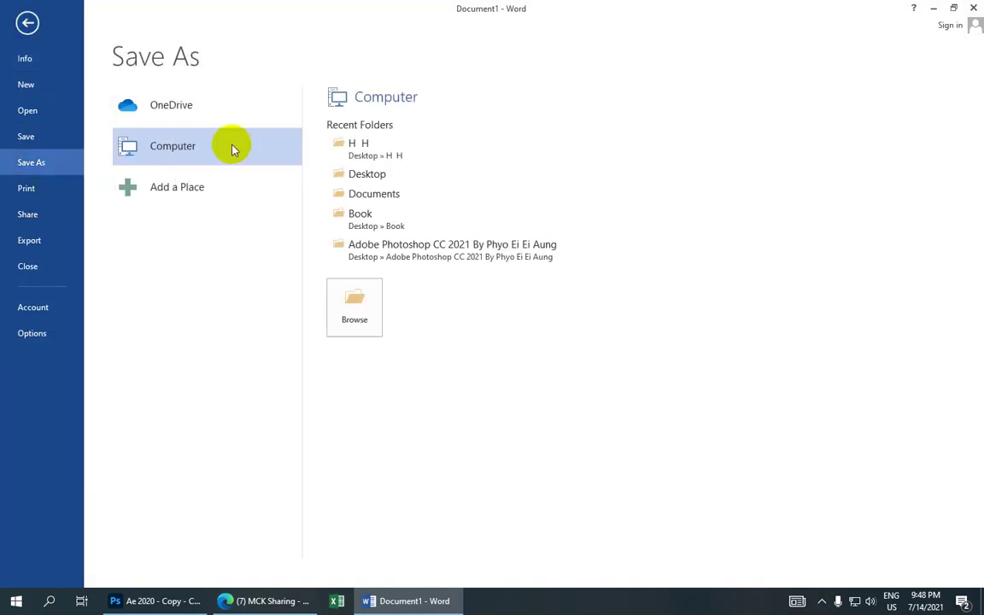
left_click(373, 178)
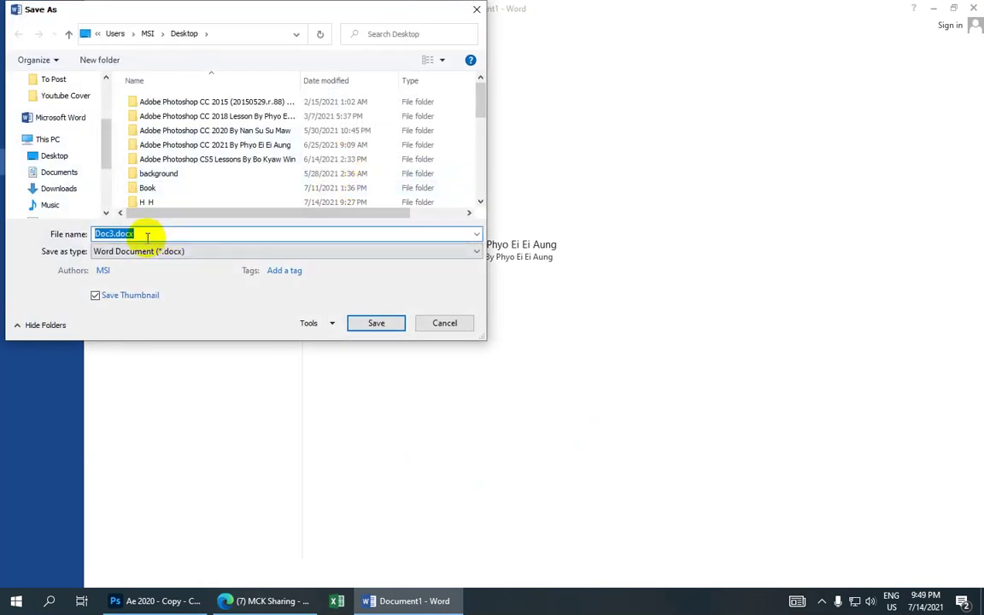
type("E")
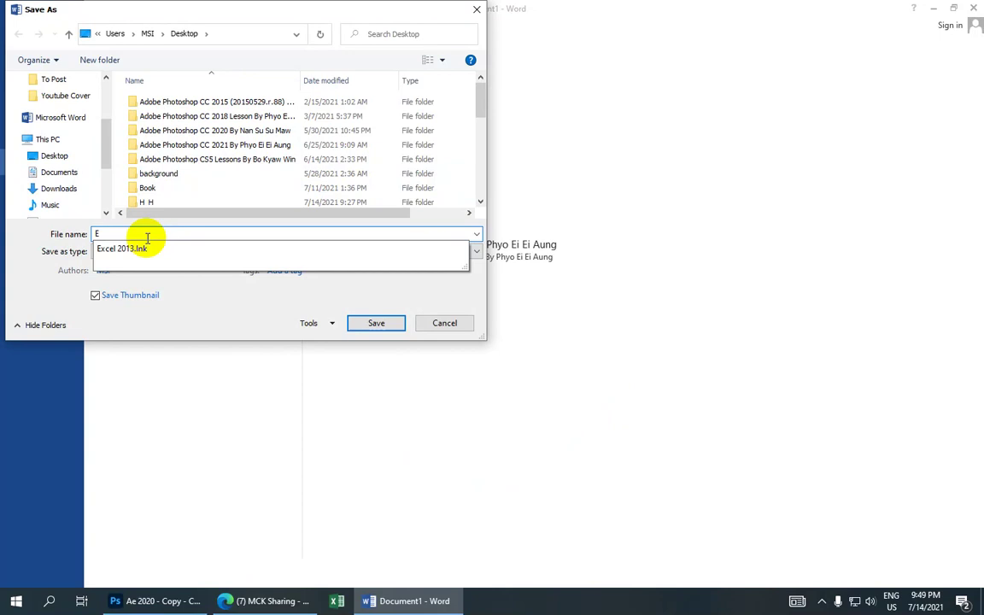
type("yeCare")
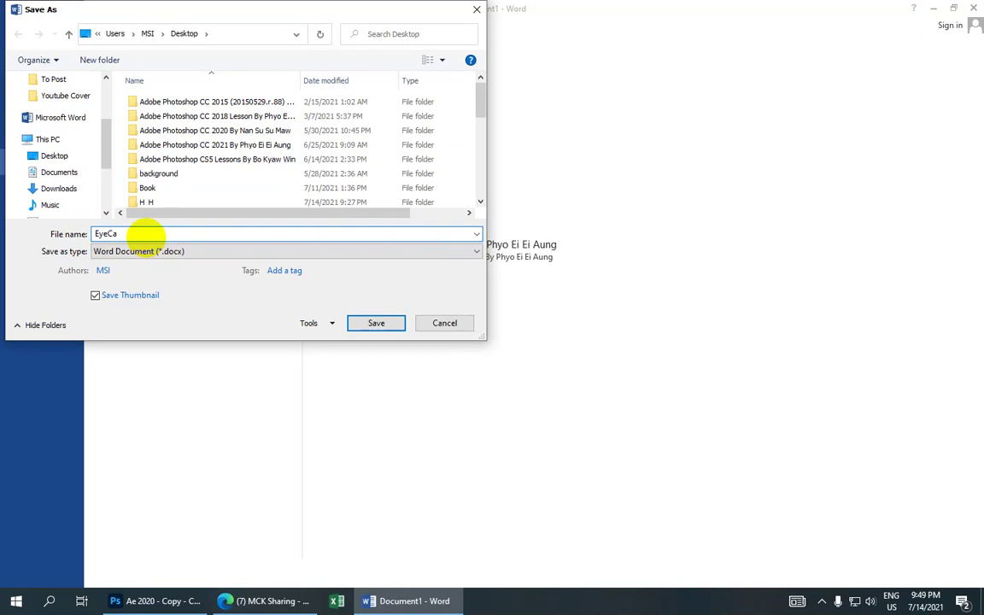
left_click(373, 323)
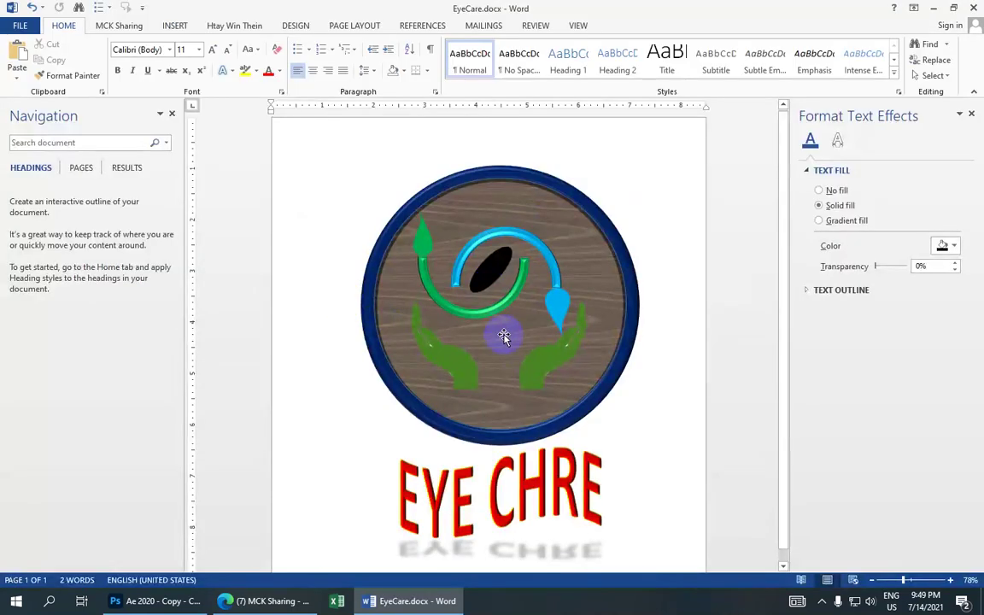
left_click(975, 8)
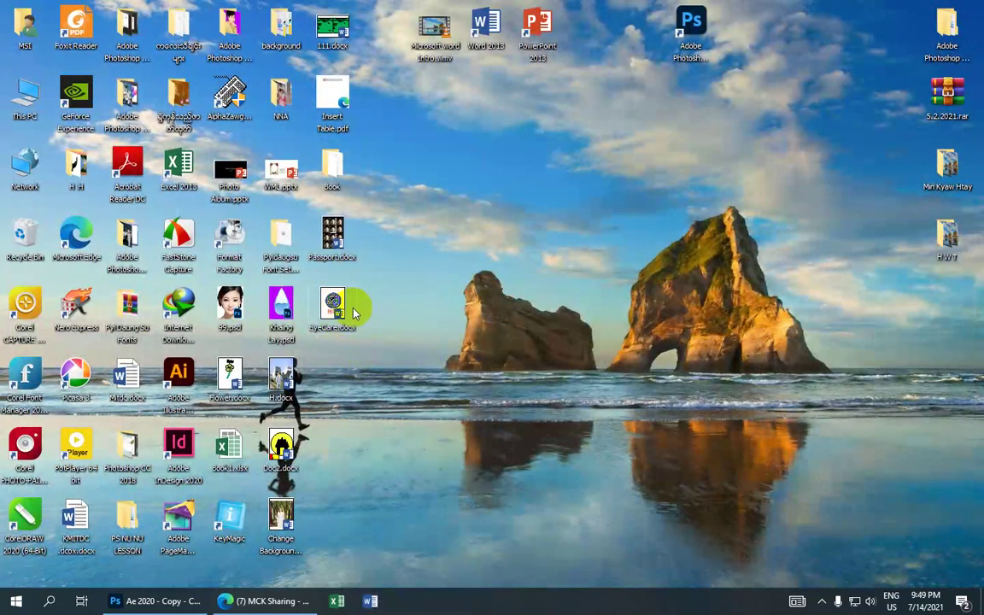
right_click(465, 236)
left_click(457, 260)
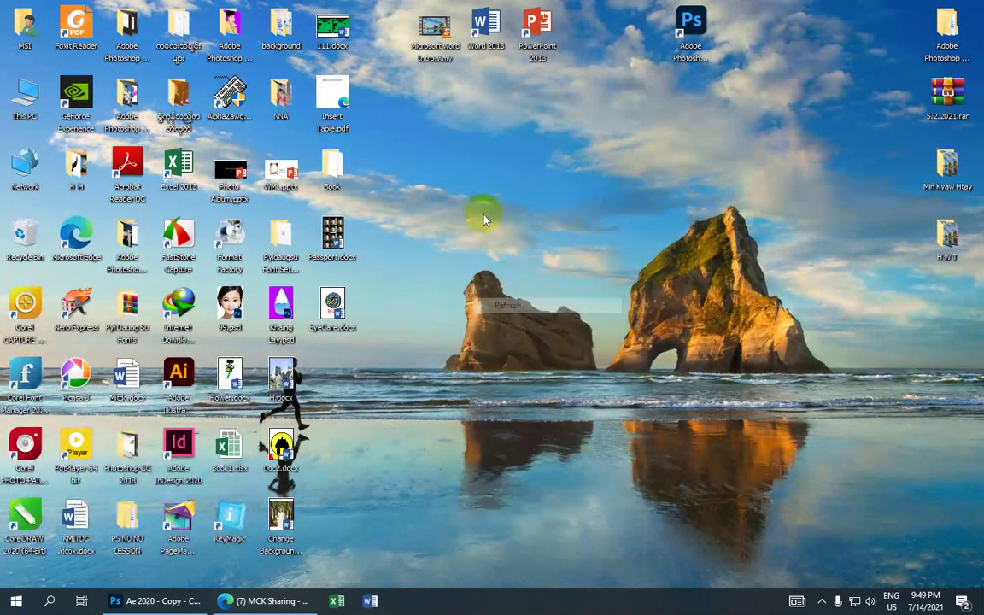
right_click(483, 209)
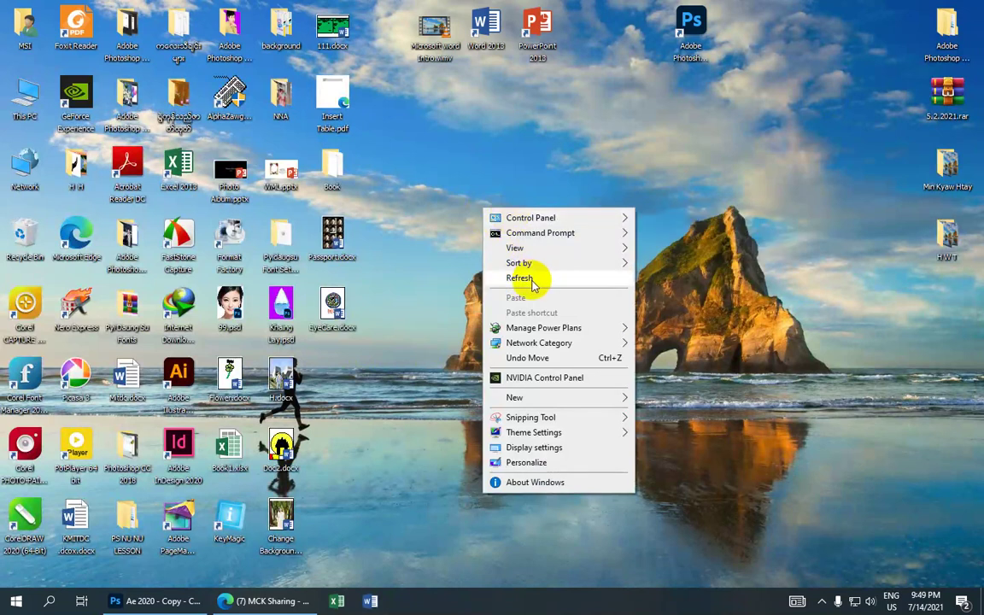
left_click(531, 279)
right_click(511, 202)
left_click(543, 271)
right_click(505, 200)
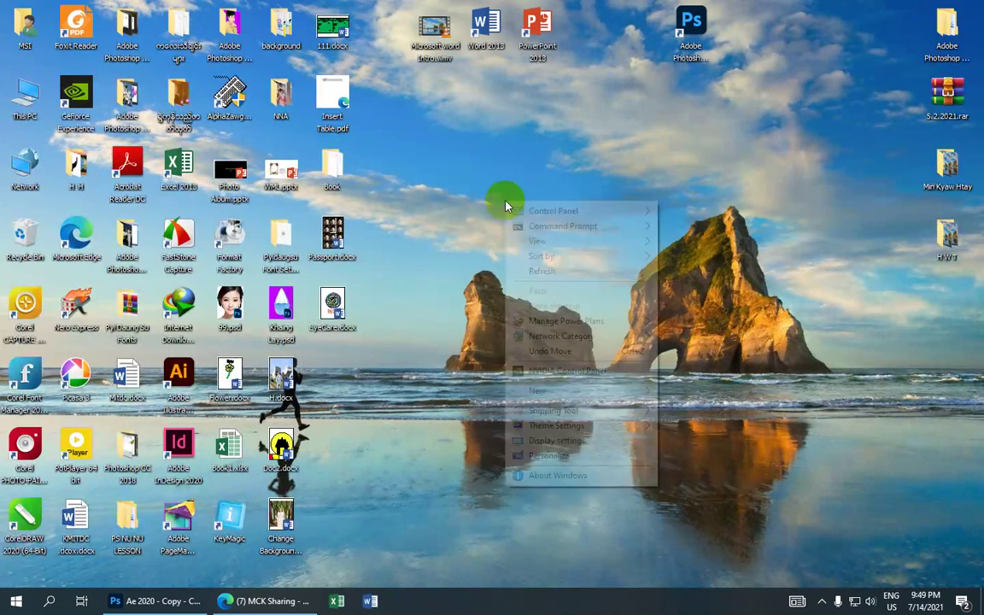
left_click(547, 271)
right_click(539, 209)
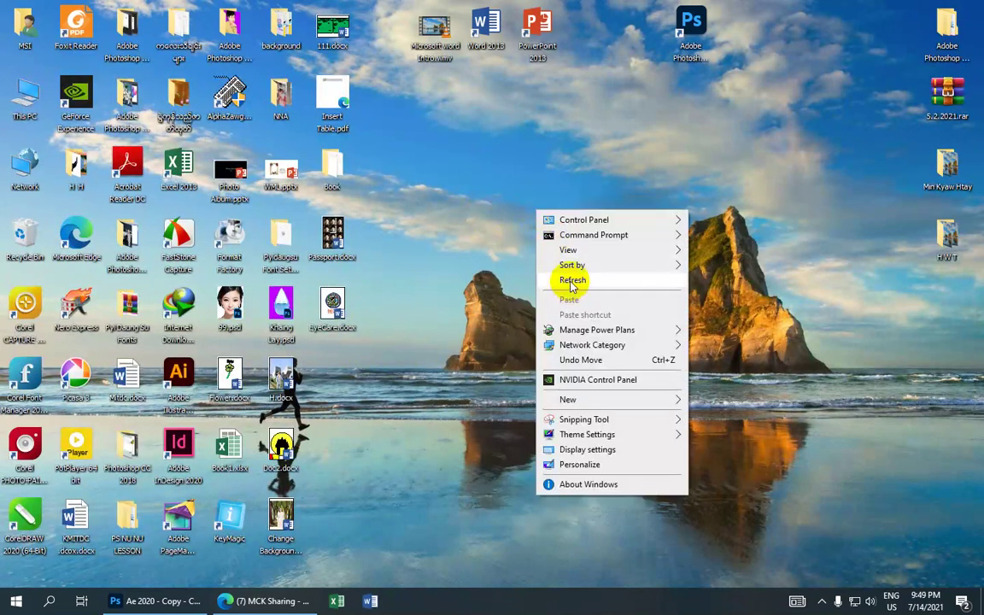
left_click(568, 278)
right_click(529, 202)
left_click(562, 270)
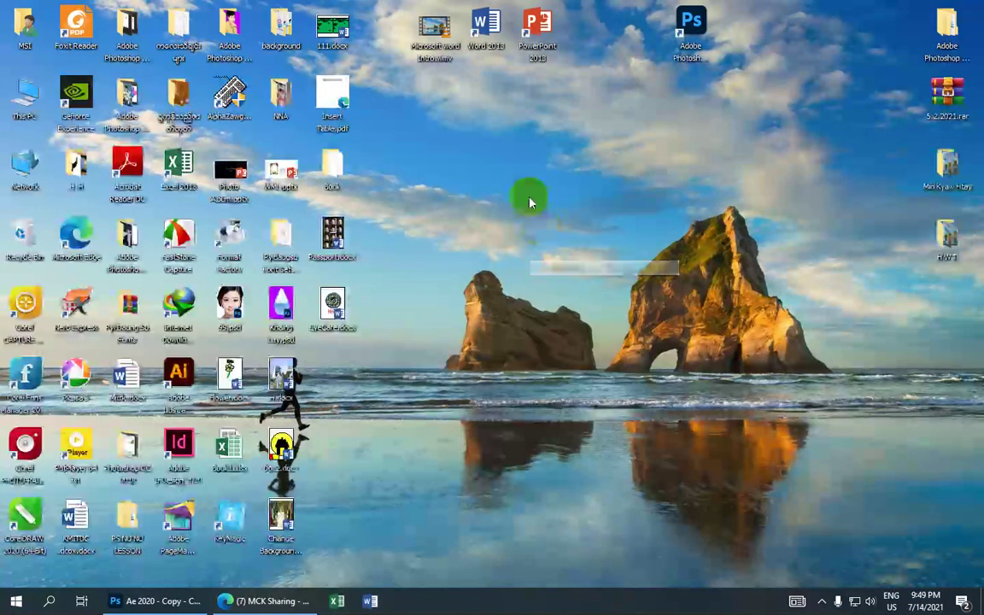